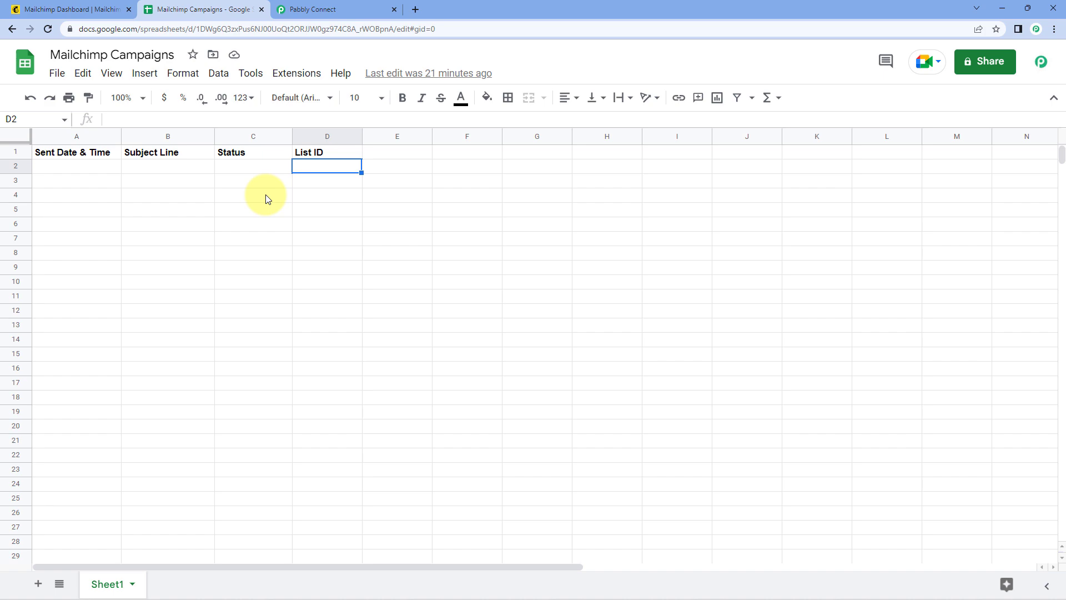
click(61, 10)
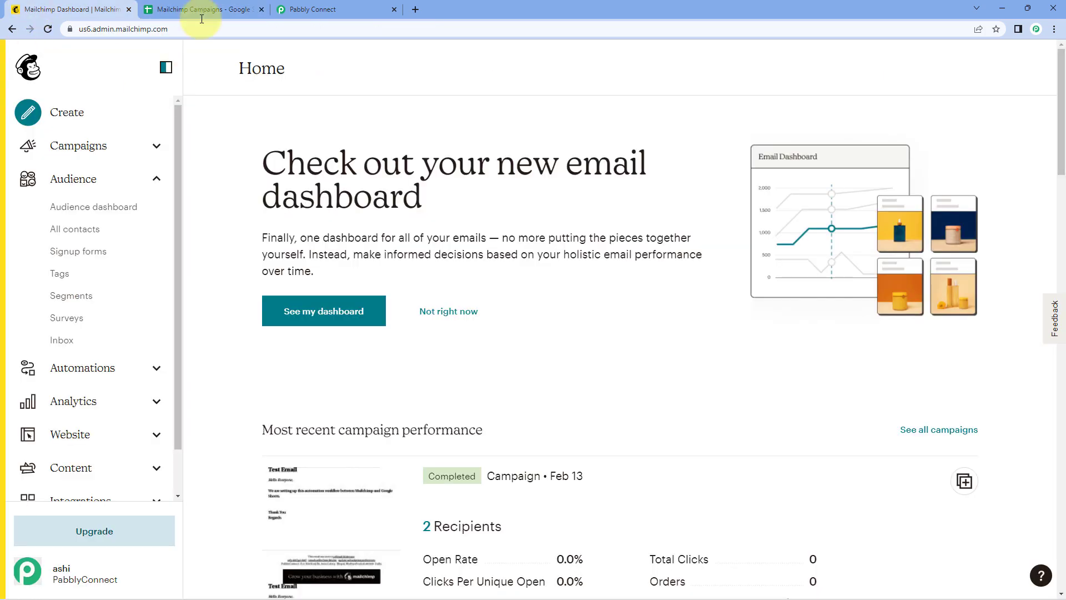
click(203, 10)
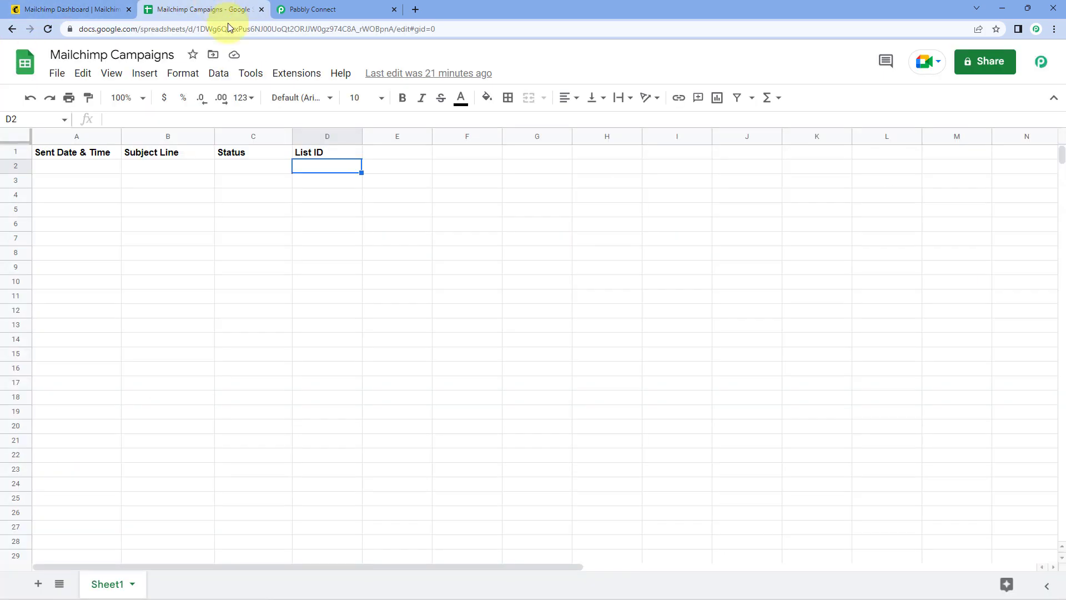
click(78, 169)
Switch to Pabbly Connect and create a workflow named "Mailchimp to Google Sheets"
click(330, 11)
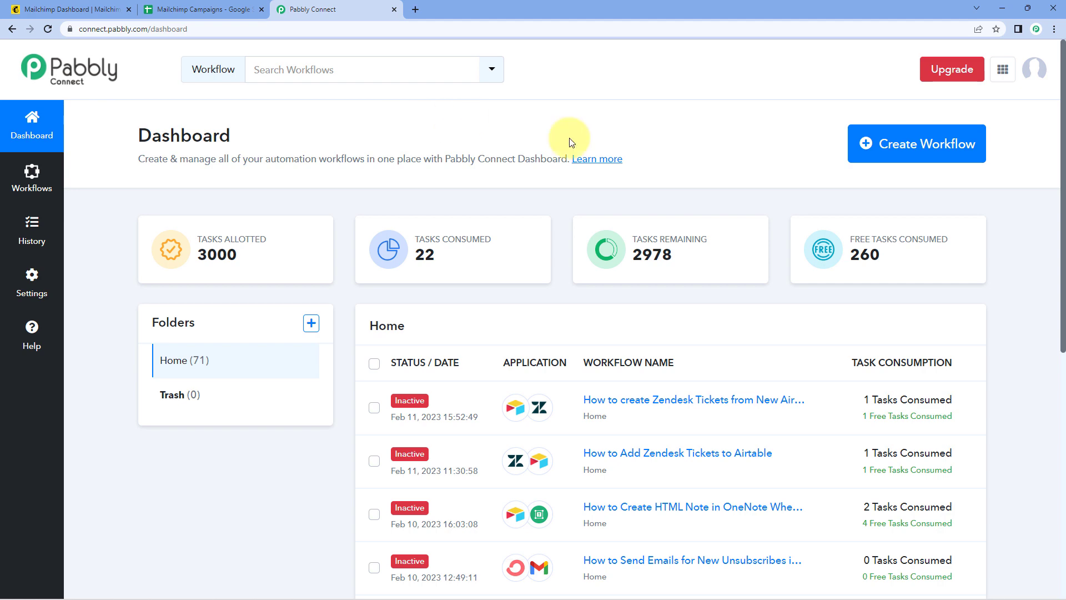
click(933, 143)
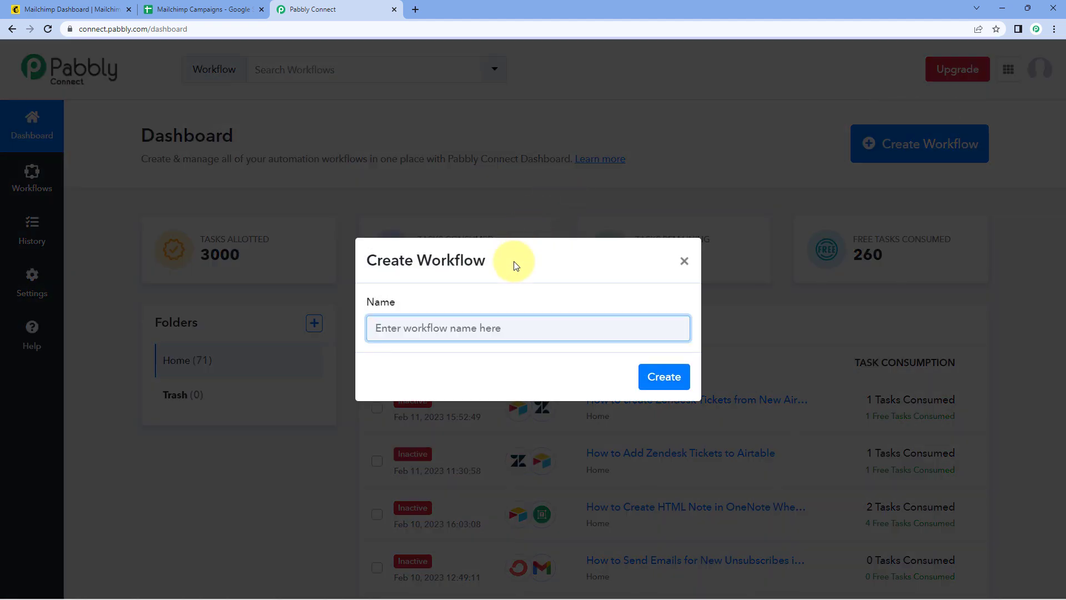
text(Mailchimp to Google Sheets)
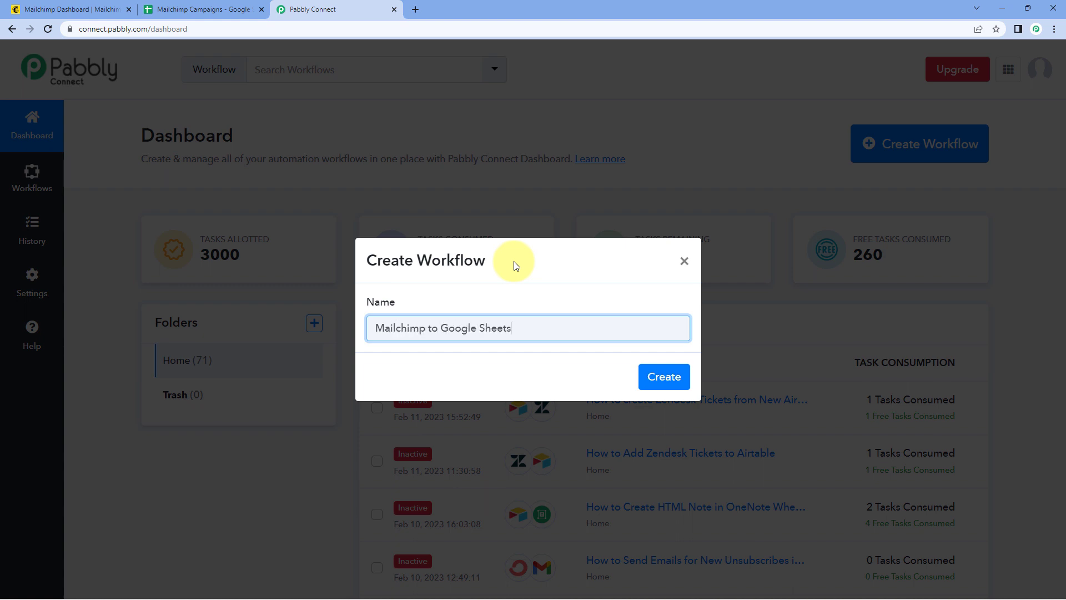
click(672, 377)
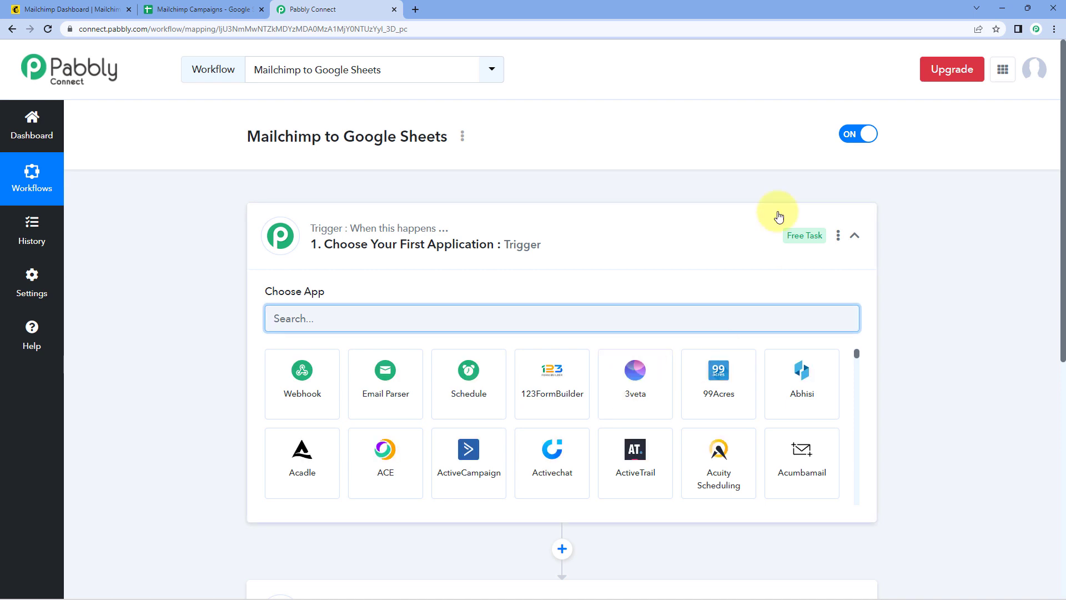
Review the workflow's trigger and action steps alongside the Mailchimp dashboard and the Mailchimp Campaigns spreadsheet
click(539, 227)
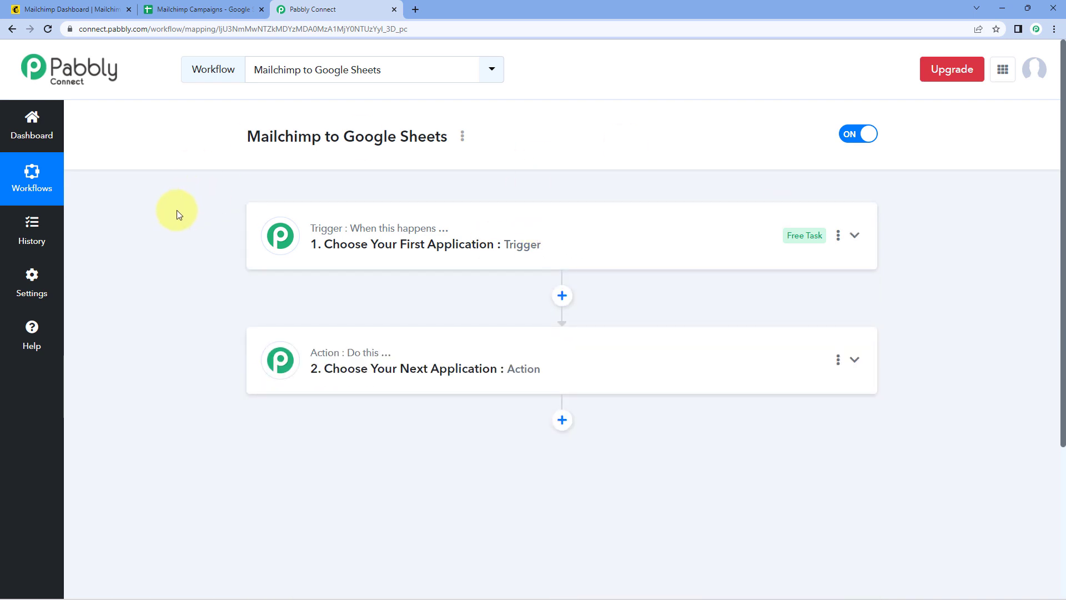
scroll(176, 210, down, 1)
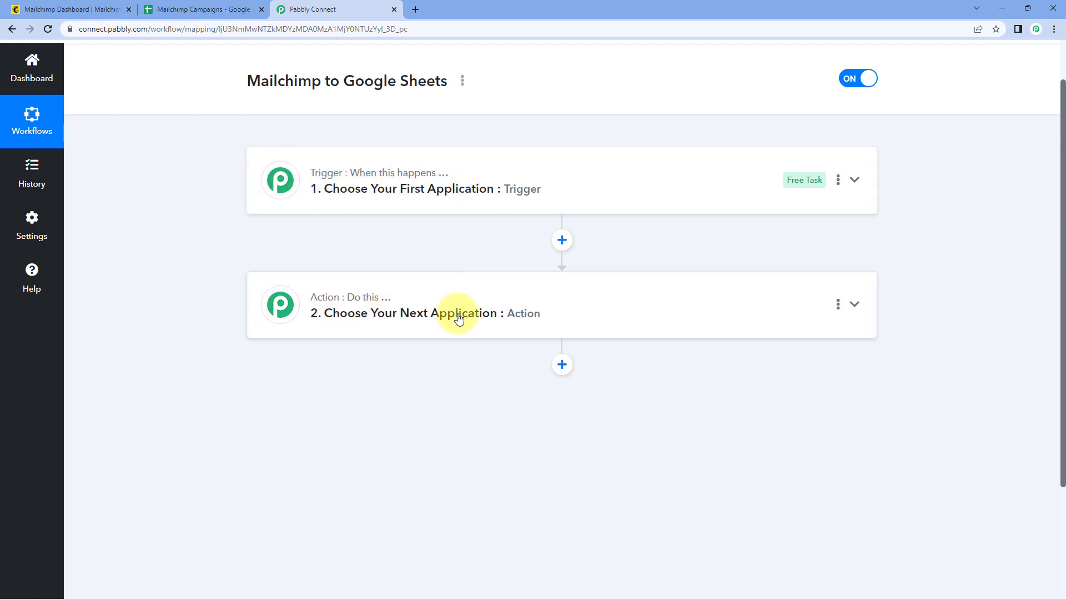
click(536, 167)
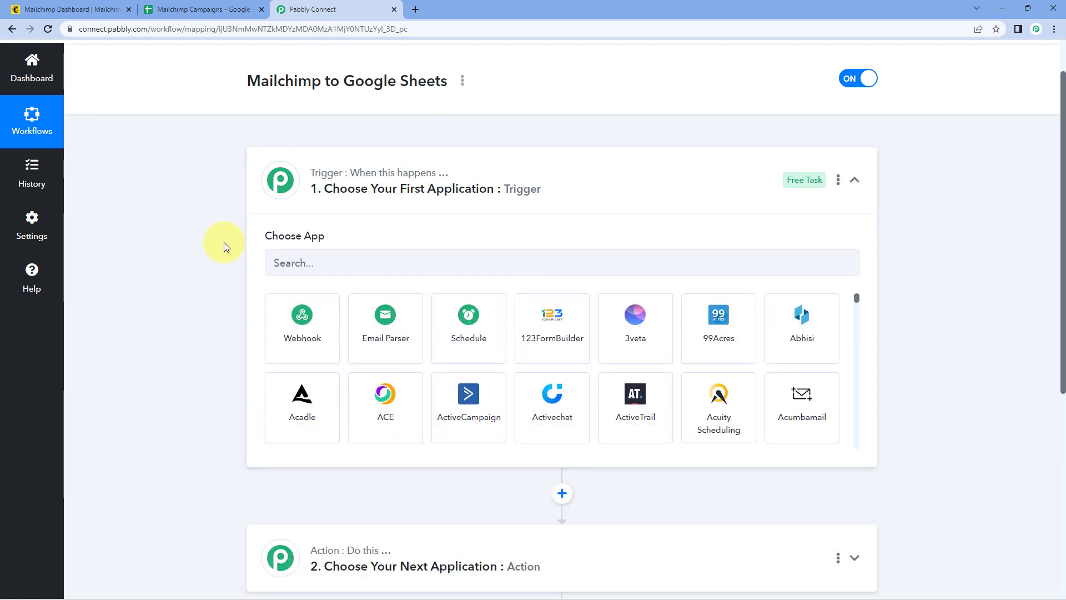
click(92, 8)
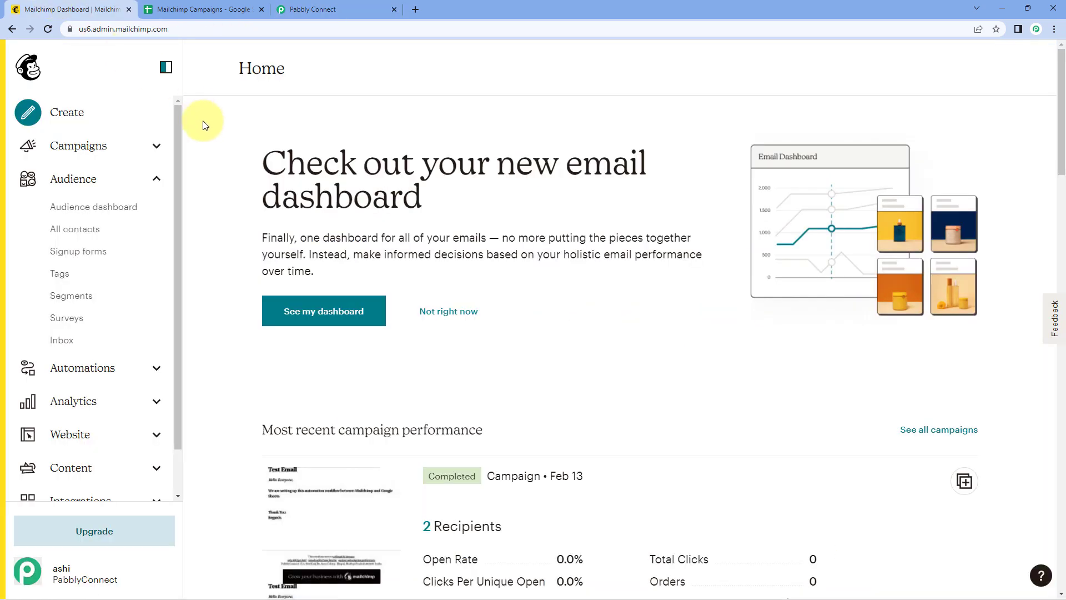
click(309, 7)
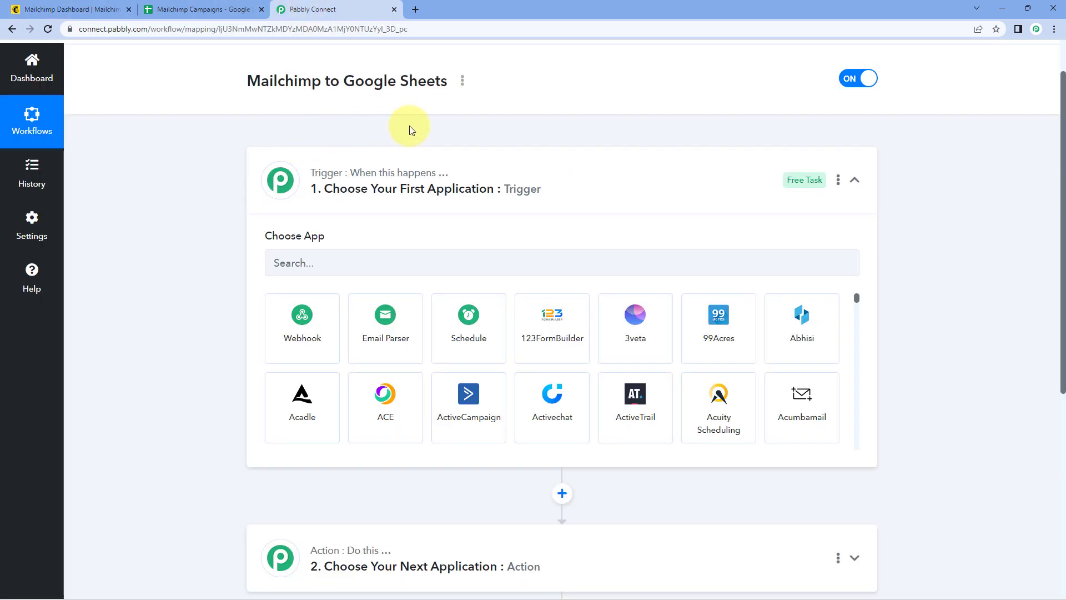
click(72, 9)
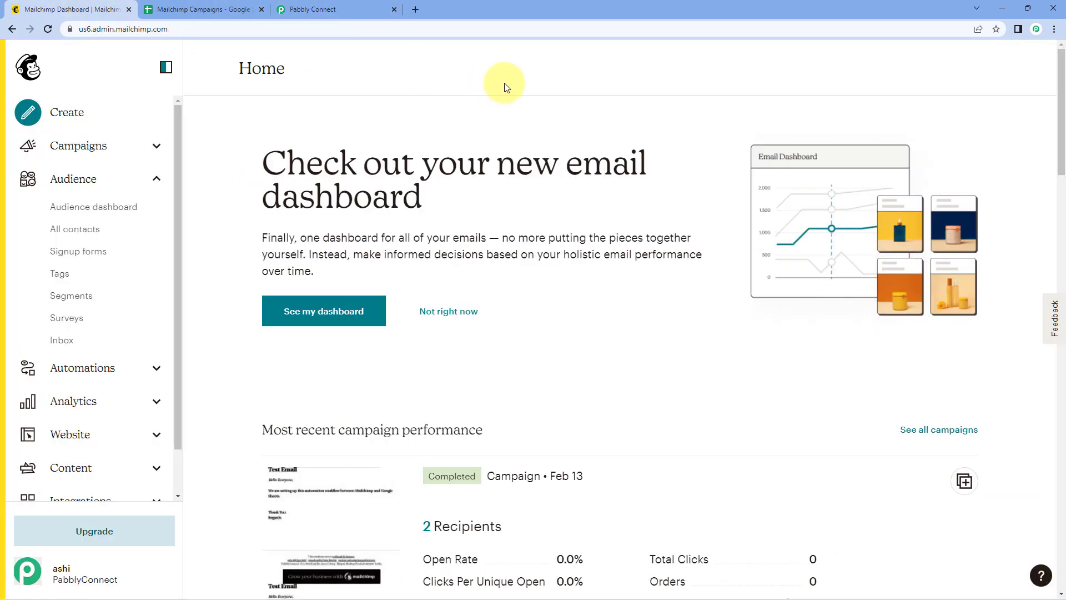
click(359, 8)
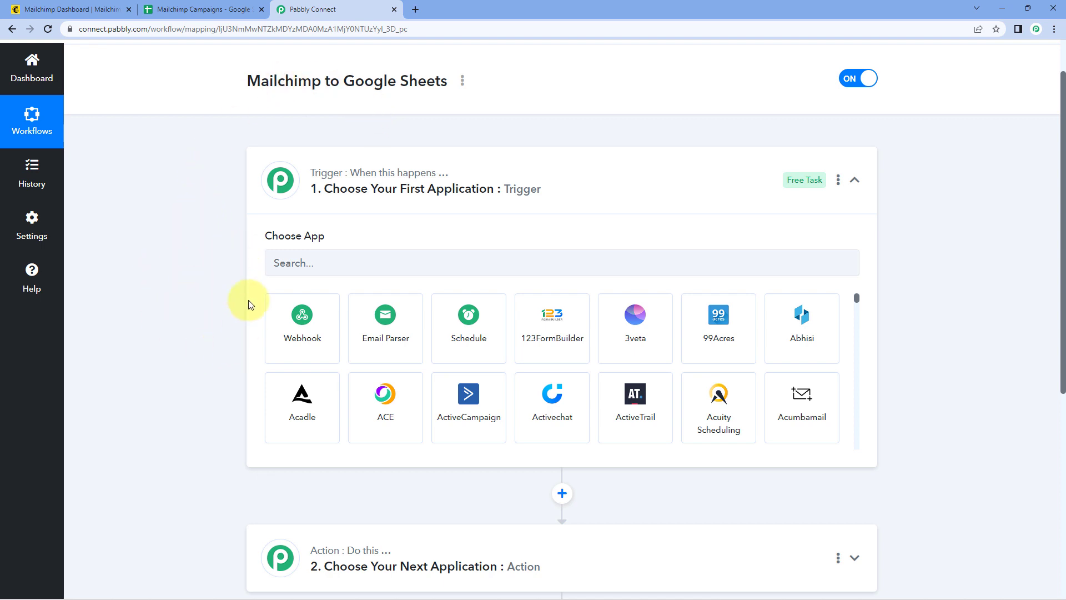
click(216, 6)
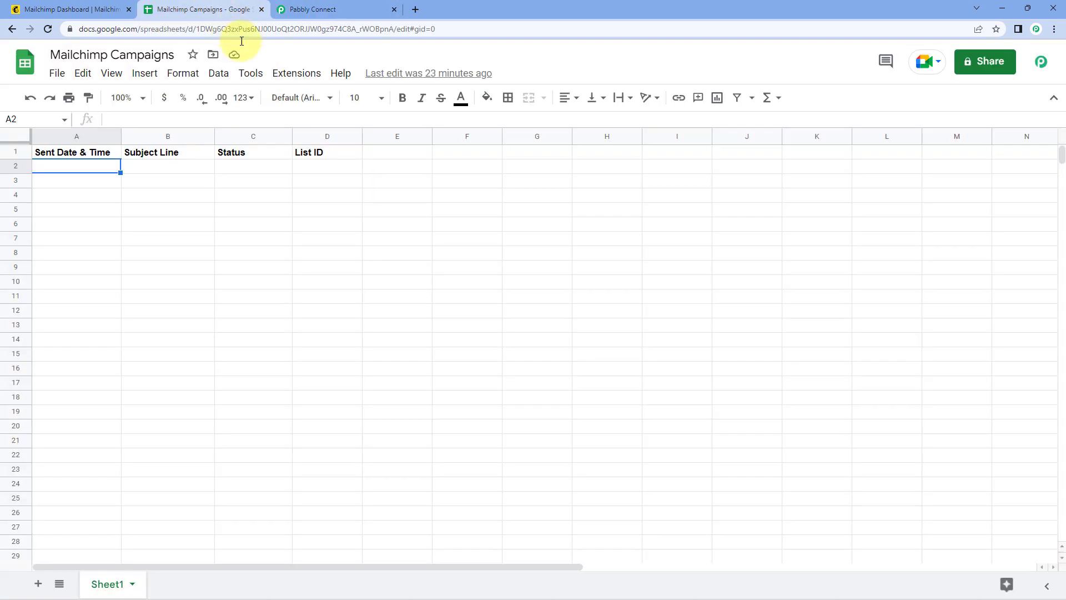
click(382, 11)
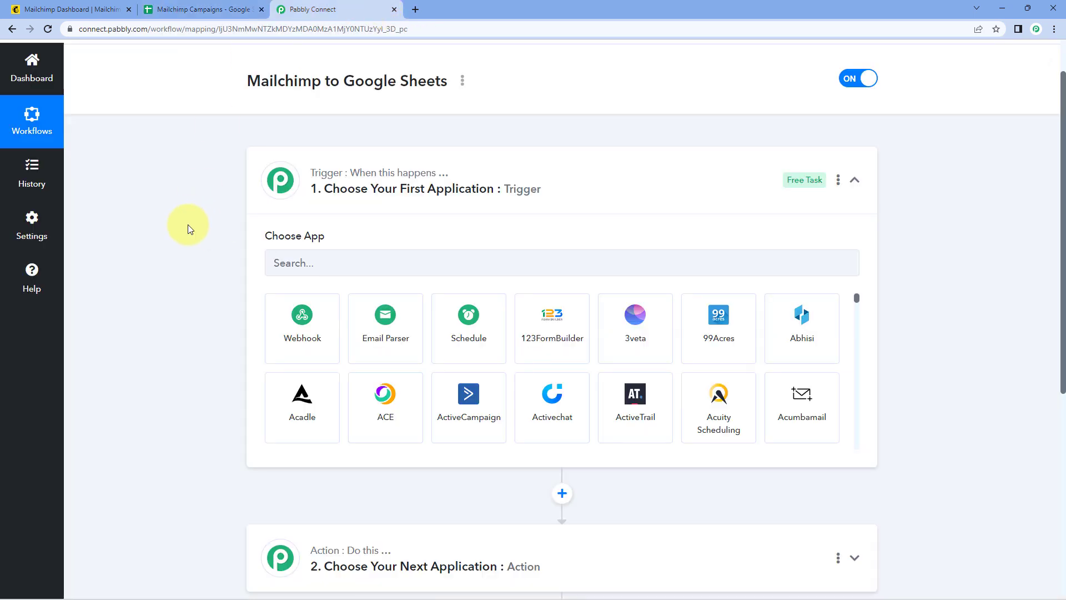
Set the workflow's trigger application to MailChimp and its trigger event to New Campaign
scroll(188, 225, down, 1)
click(351, 218)
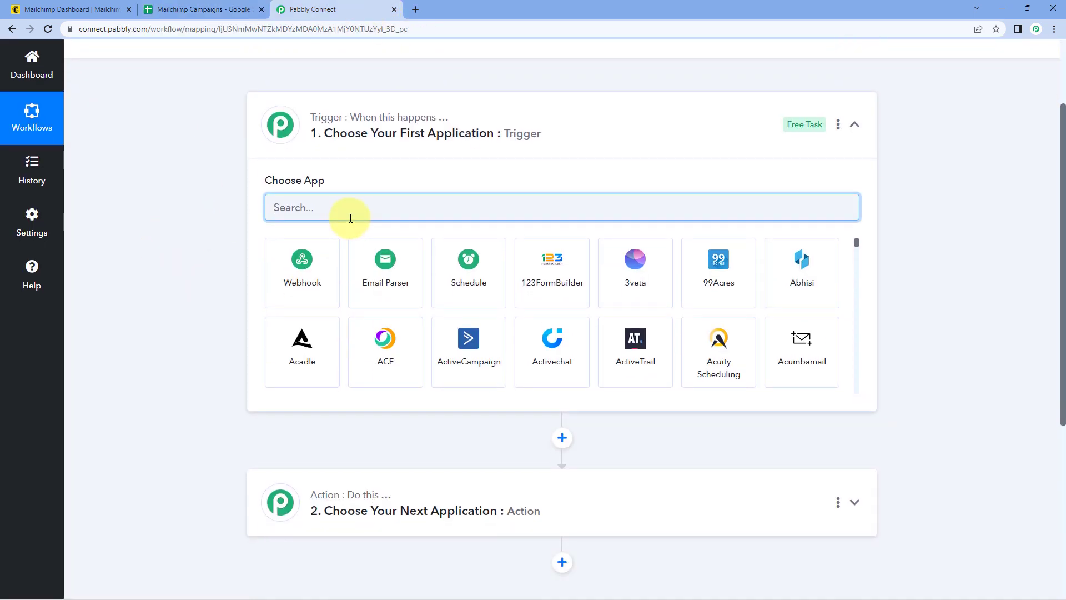
text(Mailchimp)
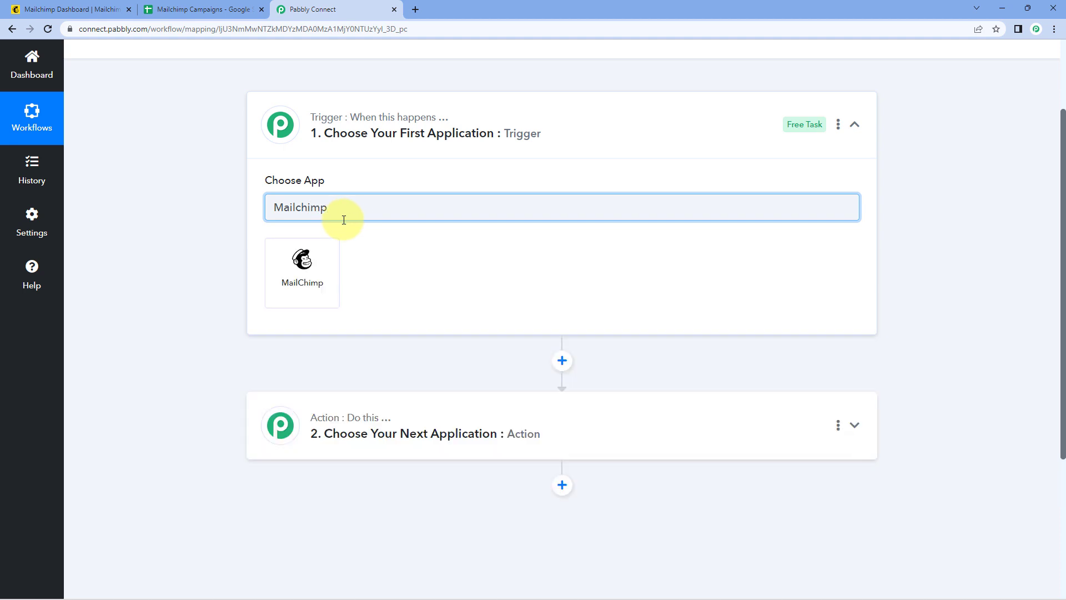
click(329, 270)
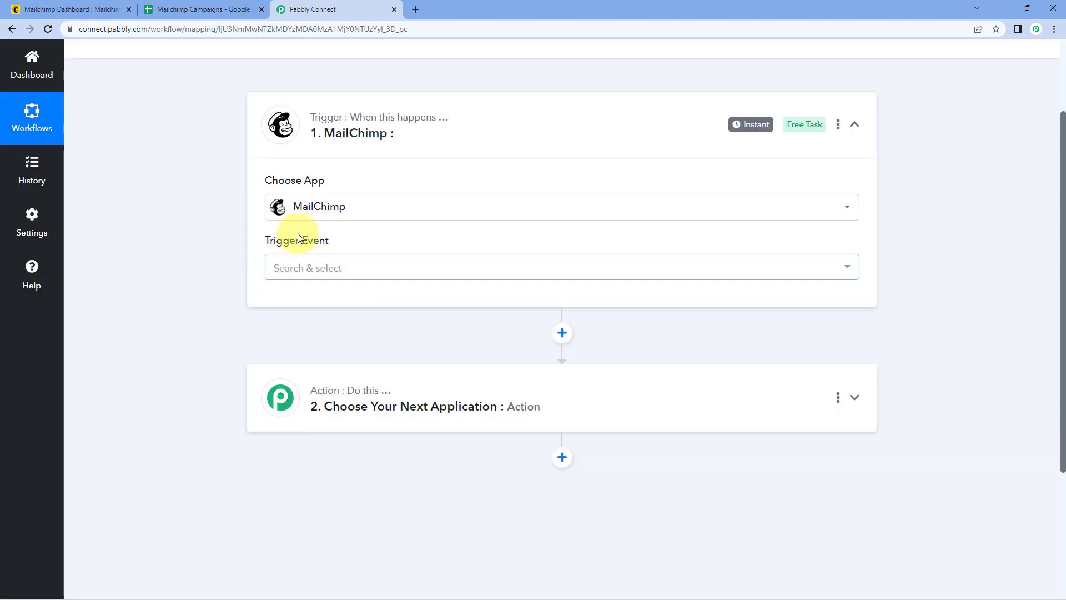
click(405, 268)
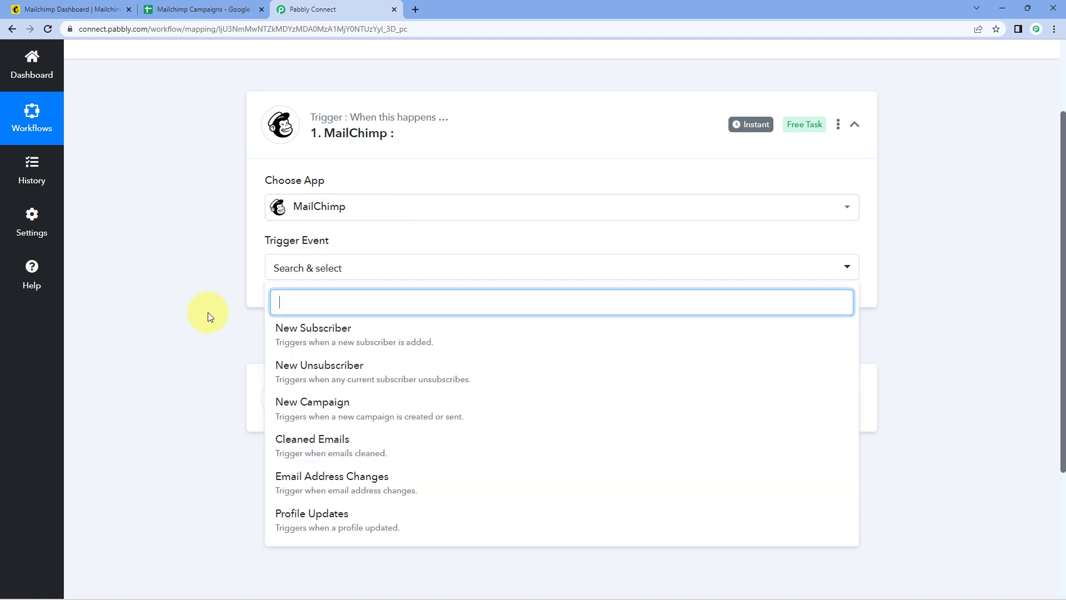
scroll(208, 312, down, 1)
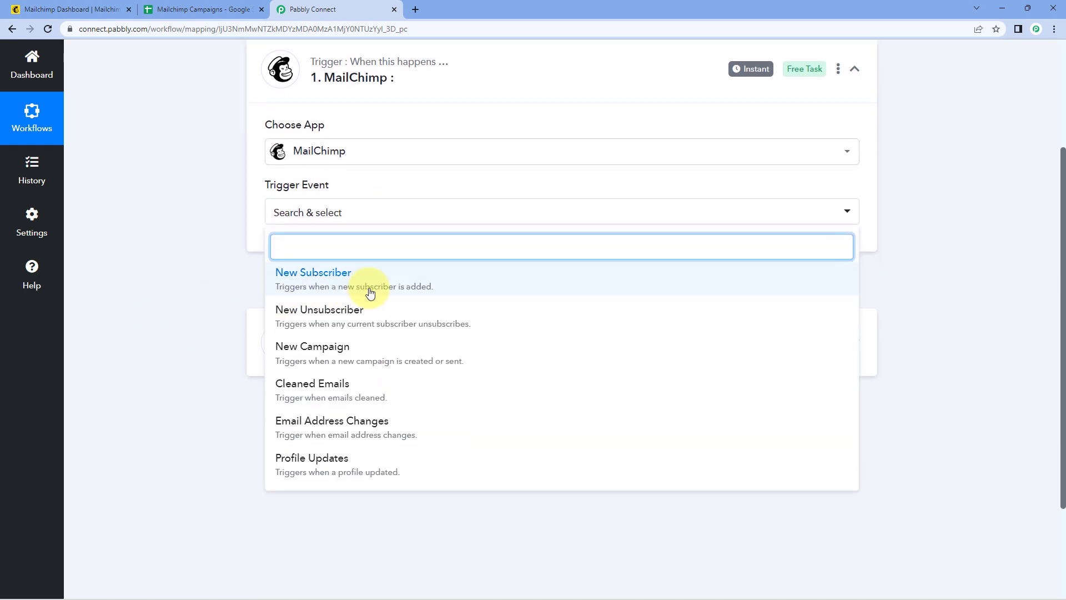
click(382, 352)
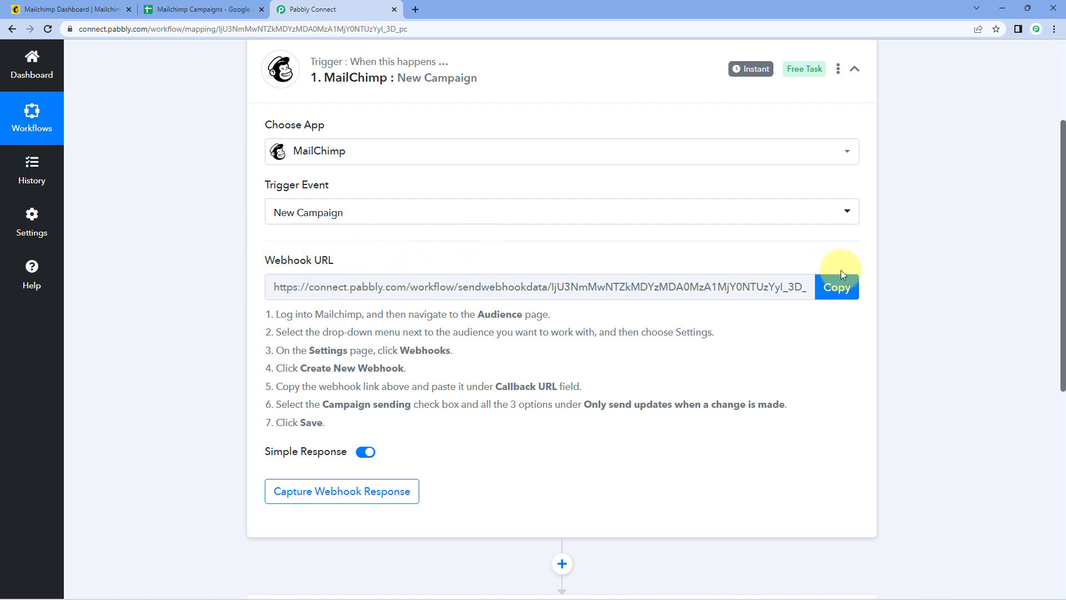
Copy the webhook URL of the MailChimp New Campaign trigger
drag(252, 312, 381, 412)
click(381, 412)
click(833, 287)
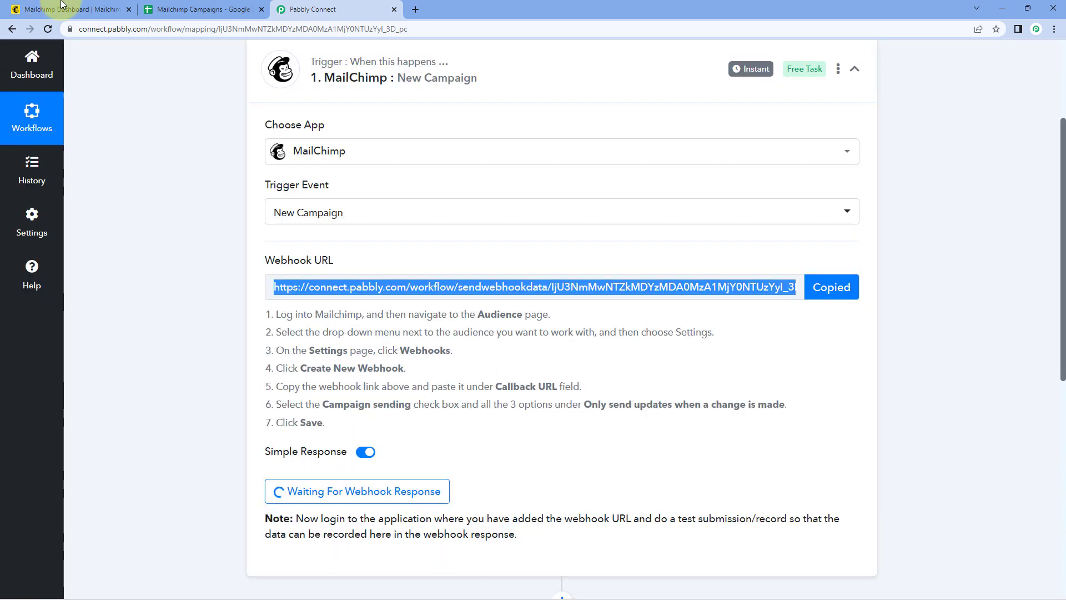
Switch to Mailchimp and start a new webhook in the webhook settings of the PabblyConnect audience
click(72, 9)
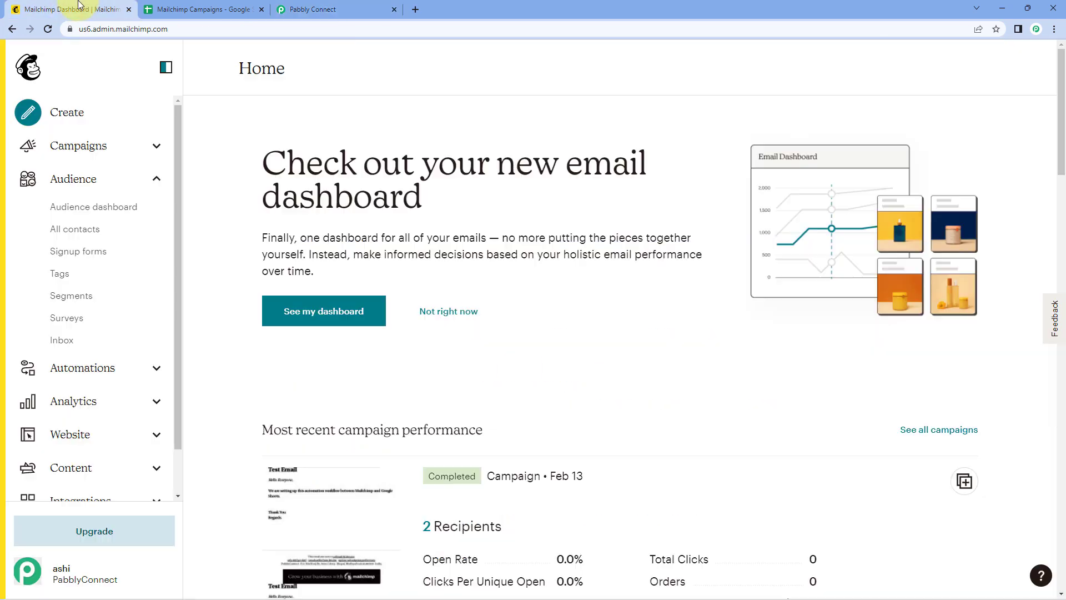
click(77, 180)
click(53, 179)
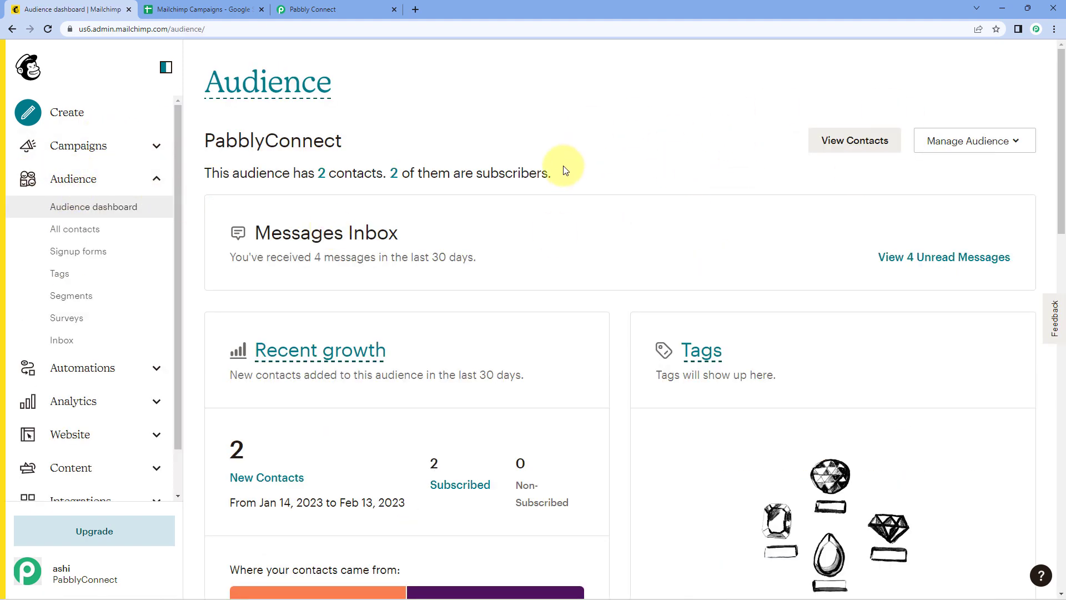
click(1017, 143)
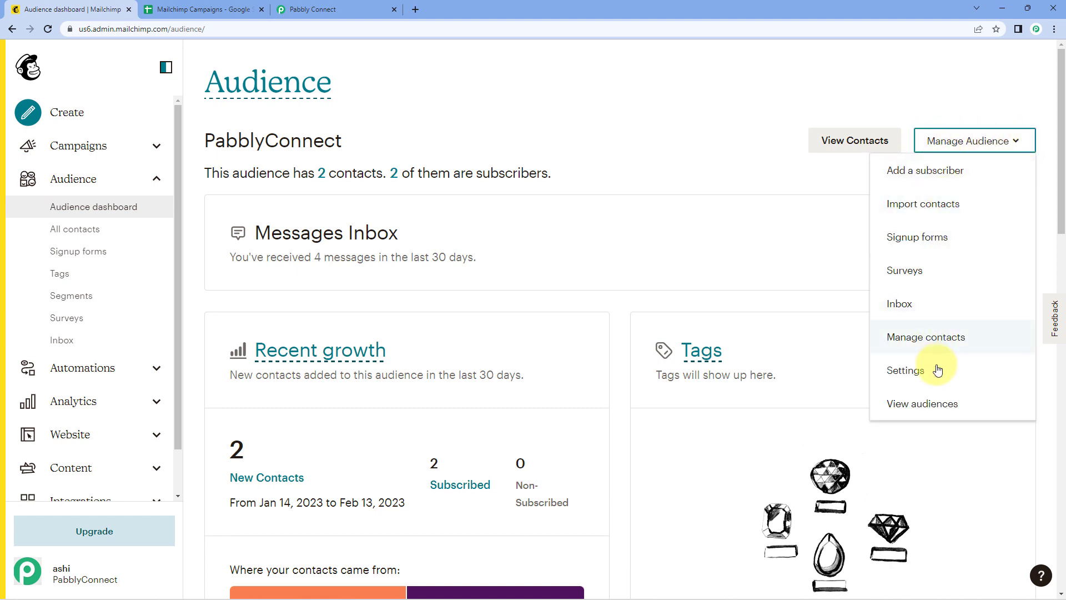
click(938, 370)
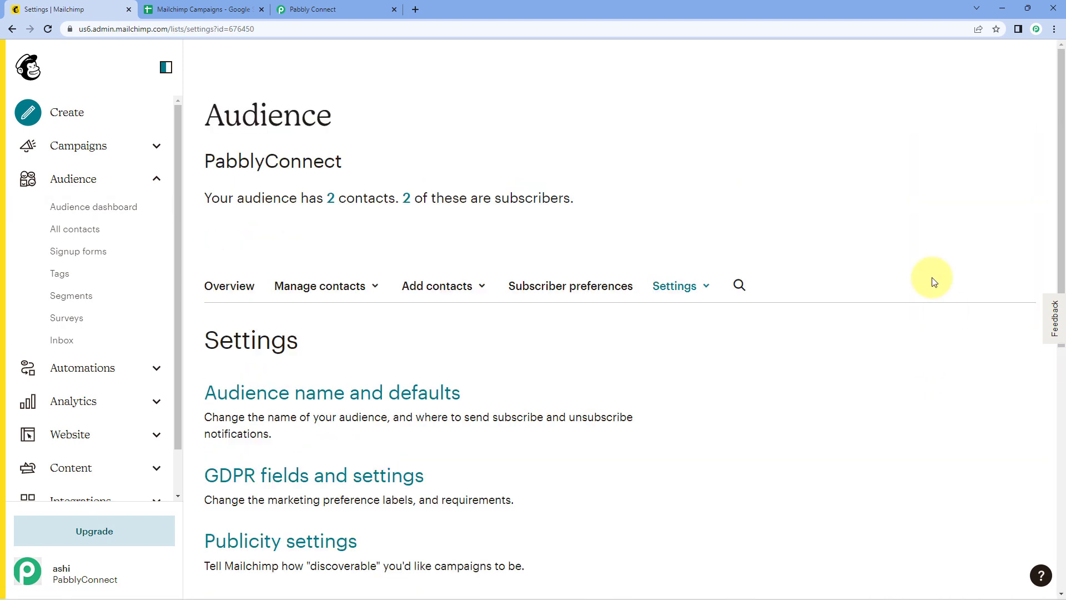
click(708, 288)
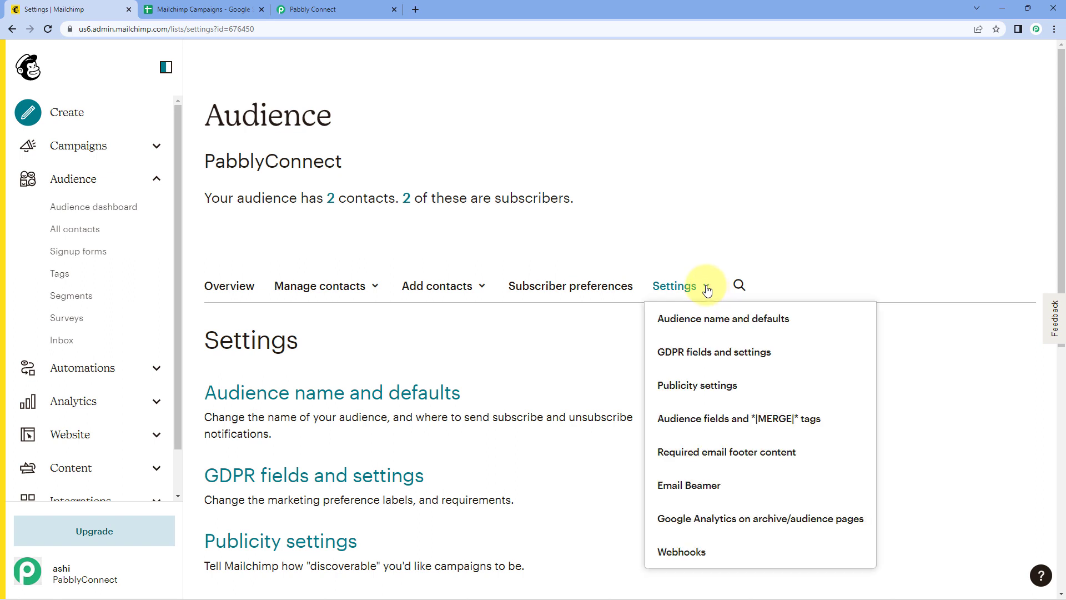
click(681, 552)
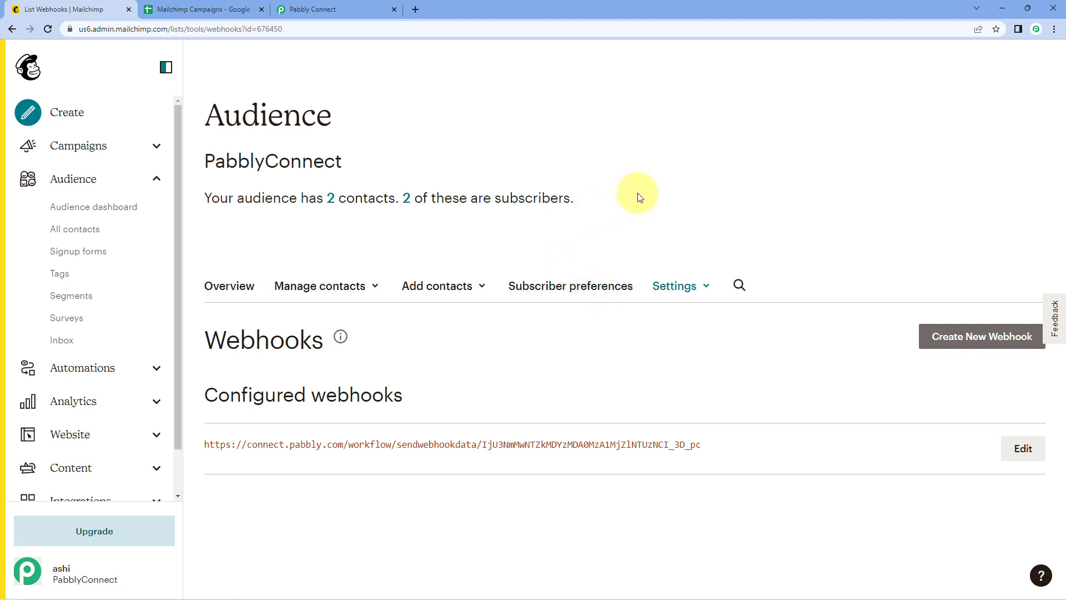
click(980, 341)
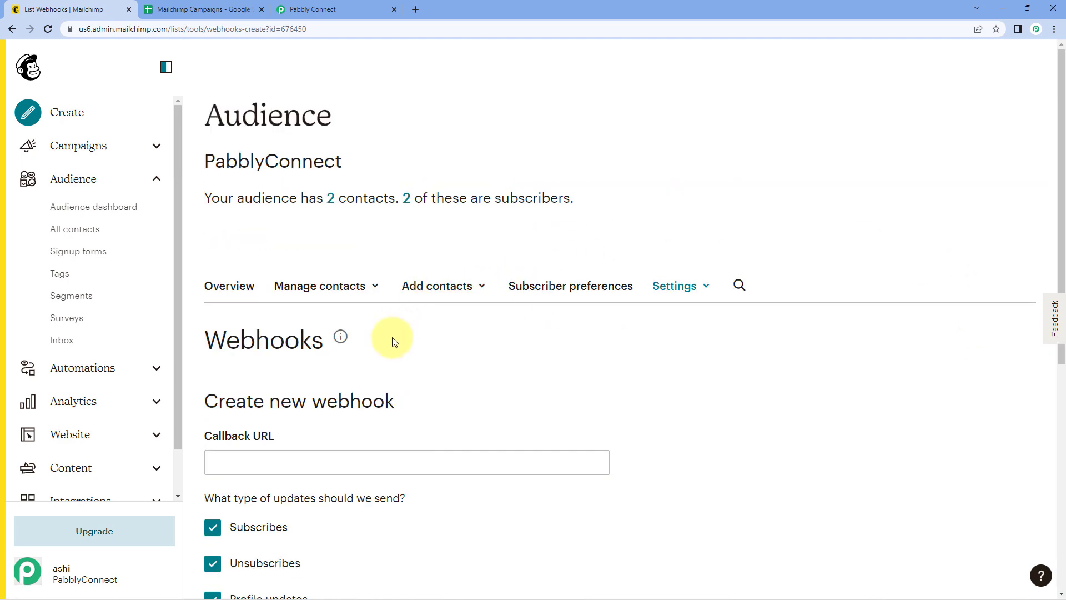
Paste the copied Pabbly webhook URL as the new webhook's callback URL
scroll(389, 340, down, 2)
click(256, 350)
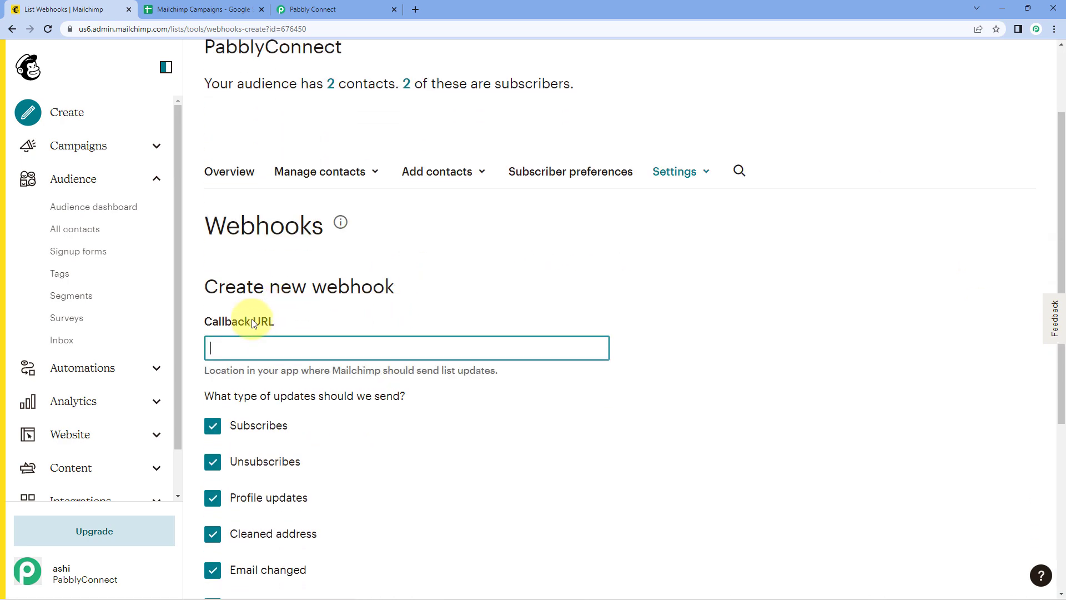
scroll(277, 277, down, 2)
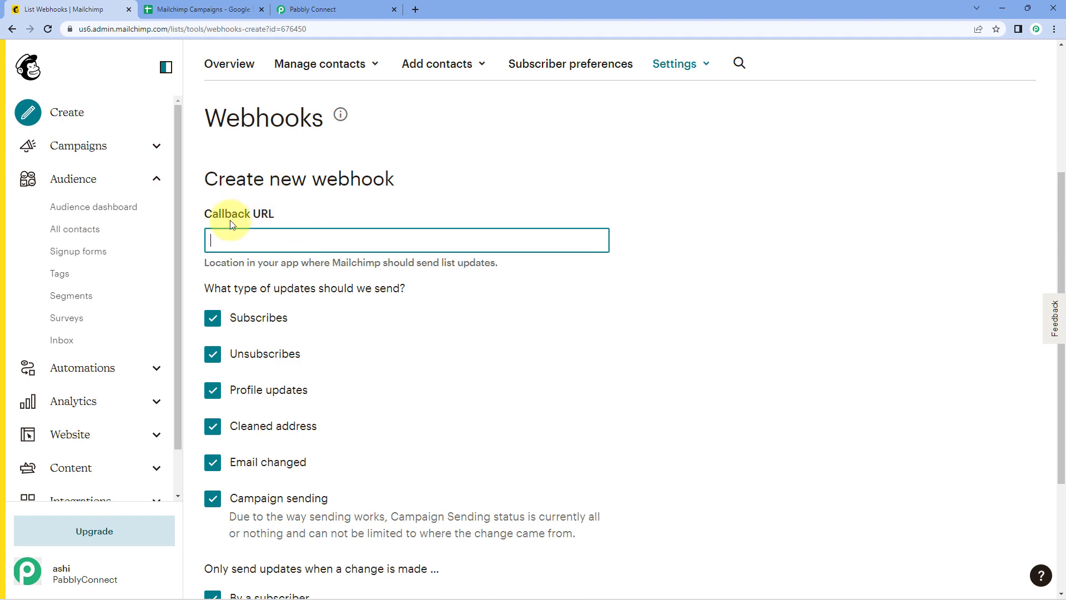
right_click(222, 237)
click(297, 327)
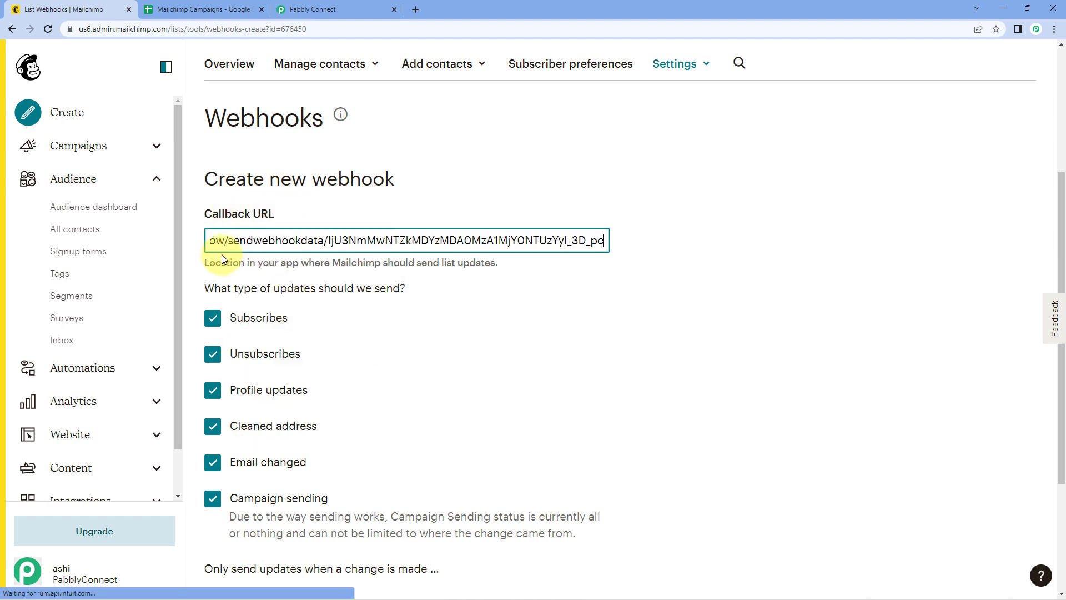
Limit the new webhook's updates to Campaign sending by clearing Subscribes, Unsubscribes, Profile updates, Cleaned address and Email changed
click(311, 9)
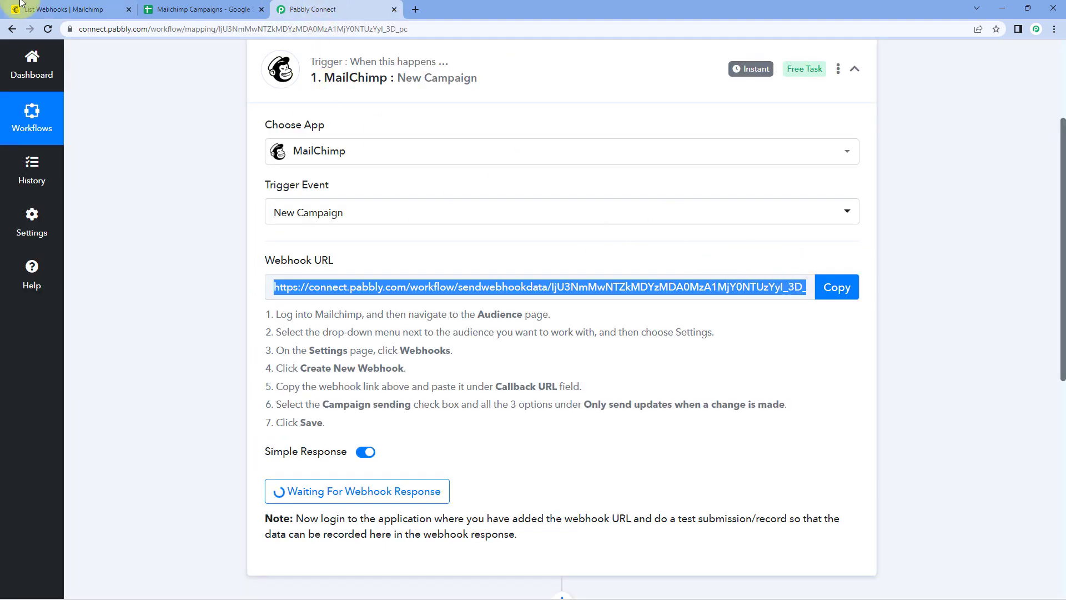
click(61, 10)
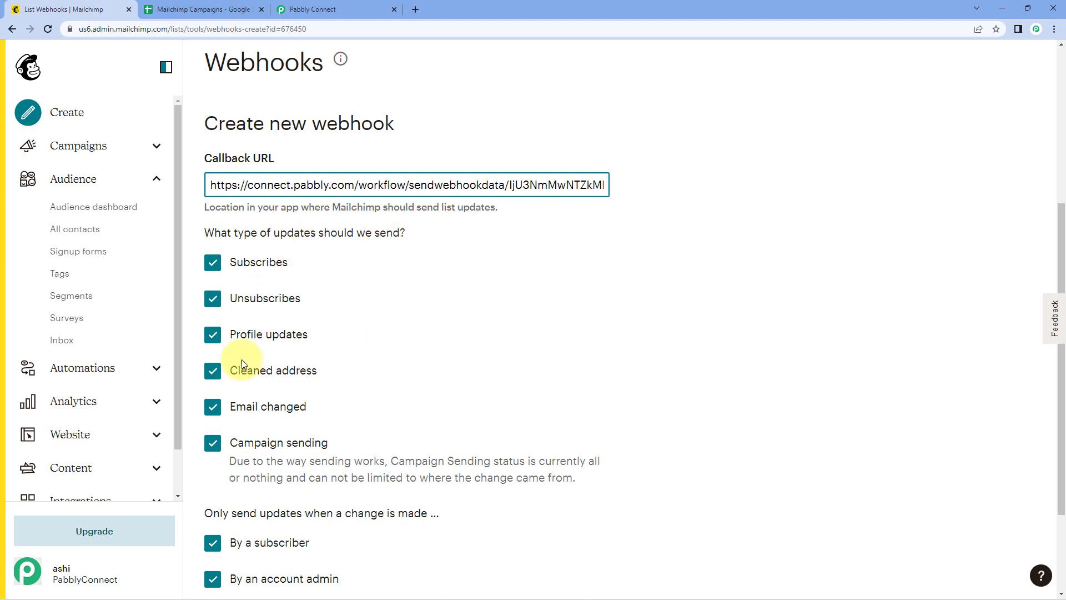
scroll(236, 399, down, 1)
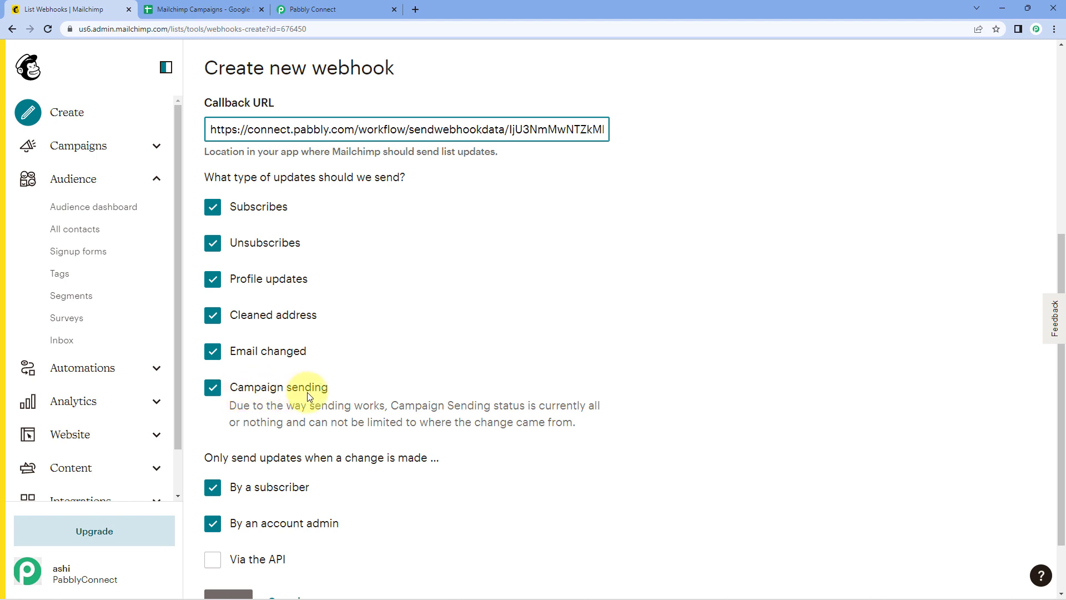
click(212, 350)
click(209, 306)
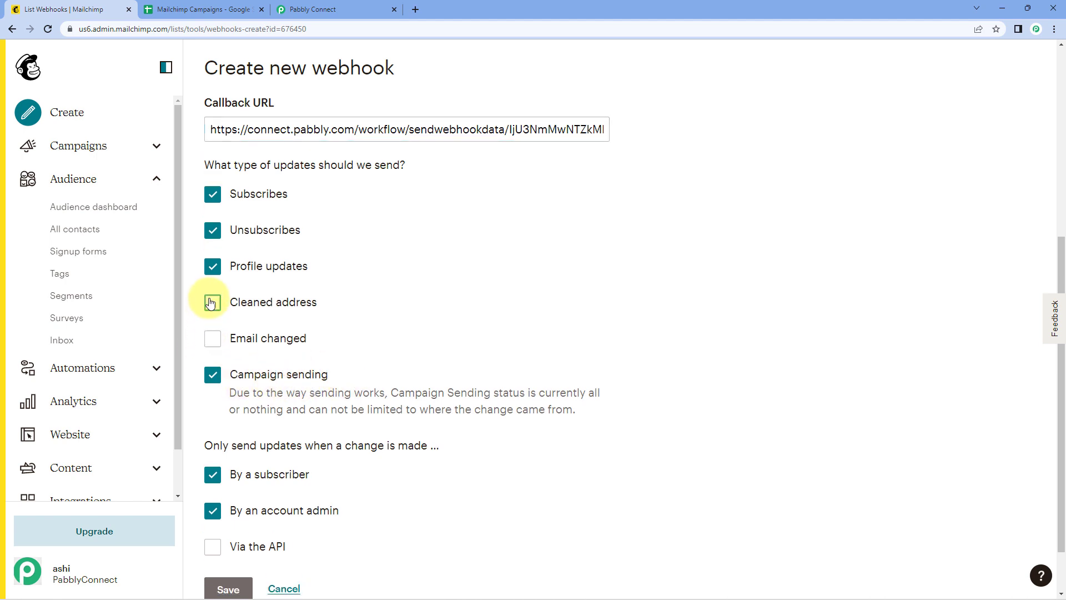
click(211, 266)
click(211, 230)
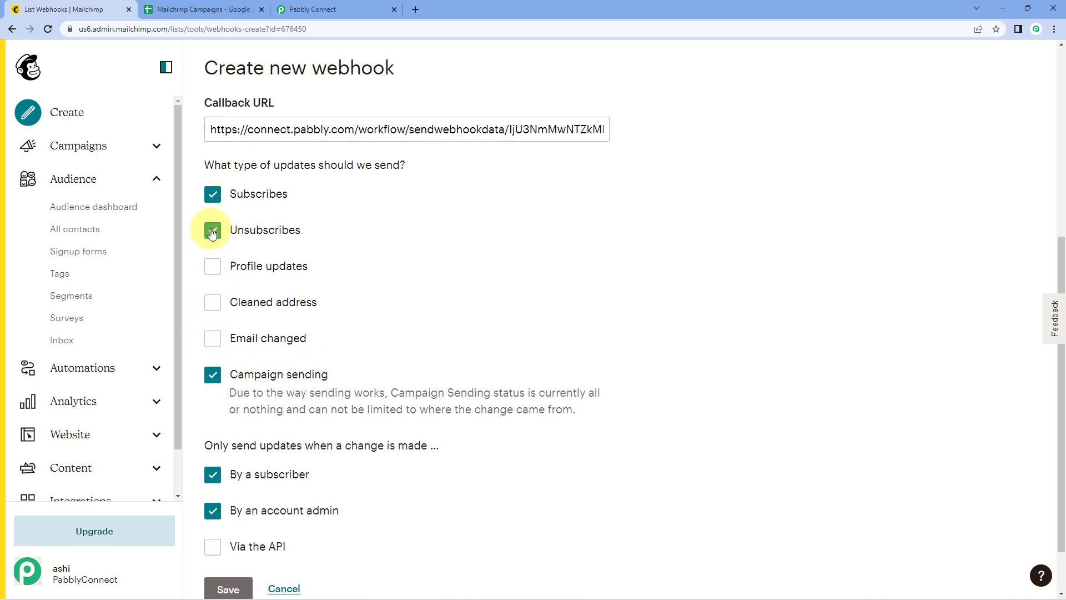
click(211, 187)
Have the webhook also send updates for changes made via the API, and save the webhook
scroll(396, 296, down, 1)
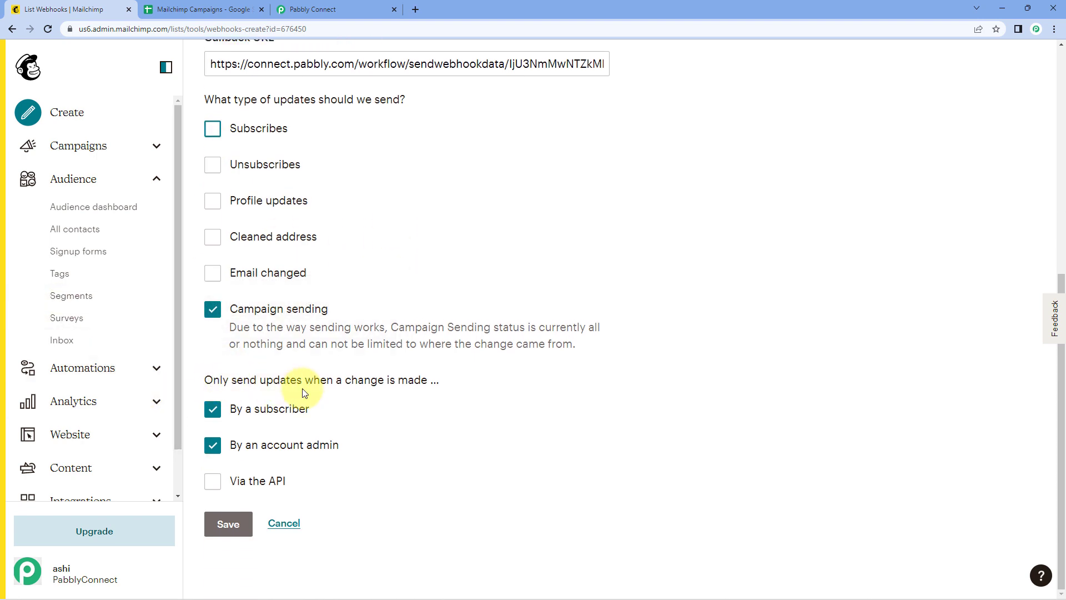
click(214, 480)
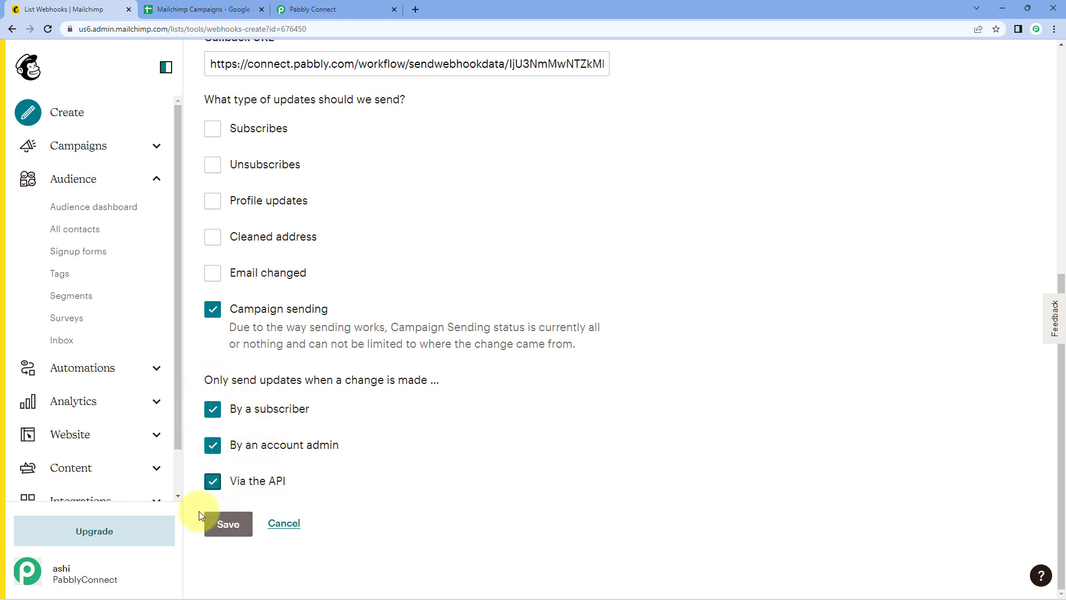
click(233, 528)
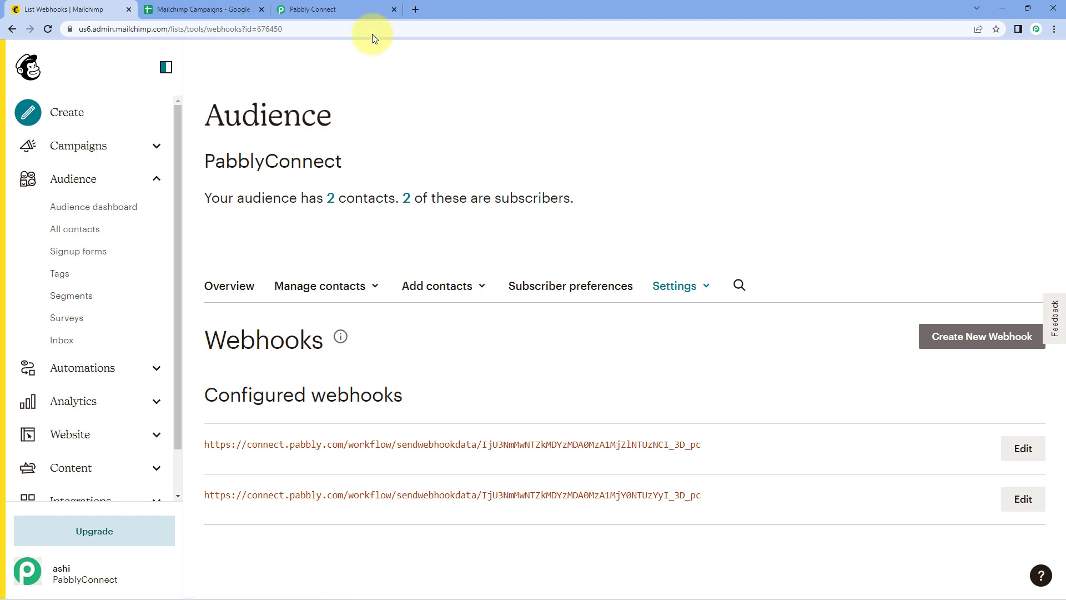
Switch to Pabbly Connect and start recapturing the webhook response of the MailChimp trigger
click(360, 5)
click(221, 338)
scroll(221, 339, down, 3)
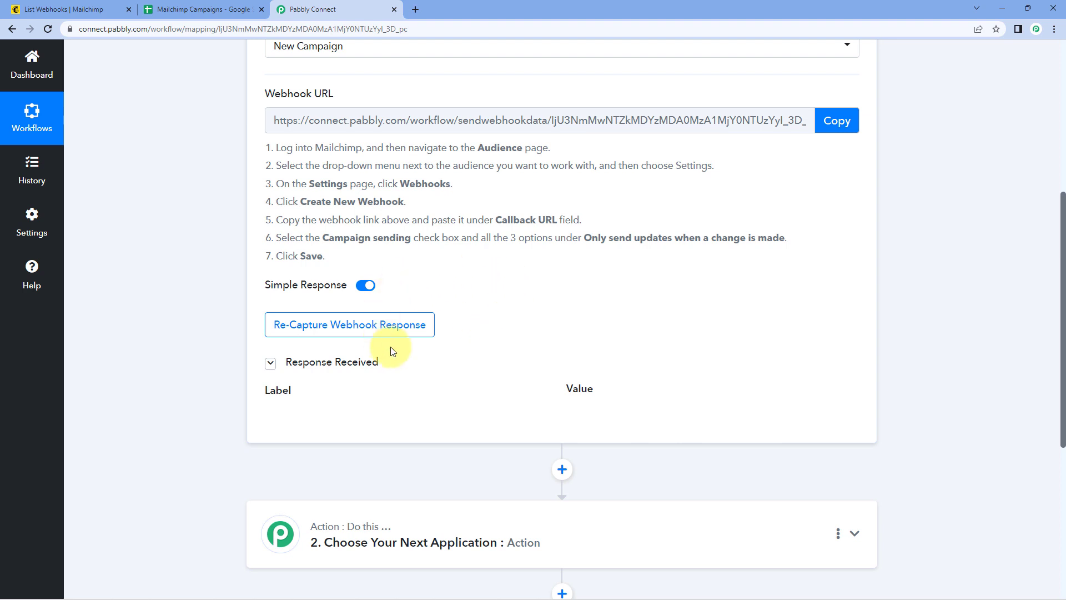
click(346, 332)
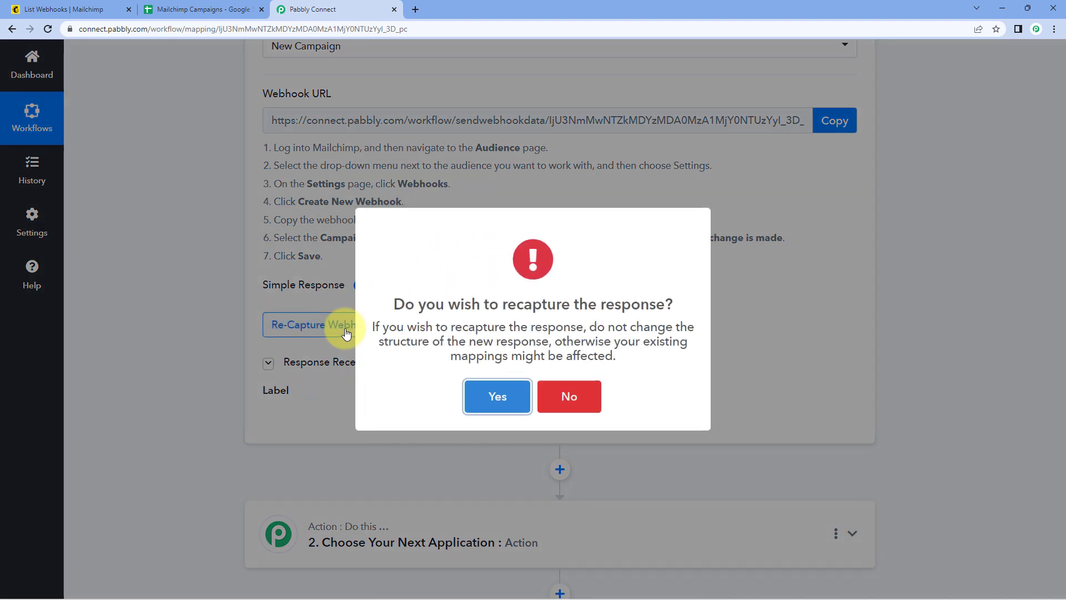
click(515, 409)
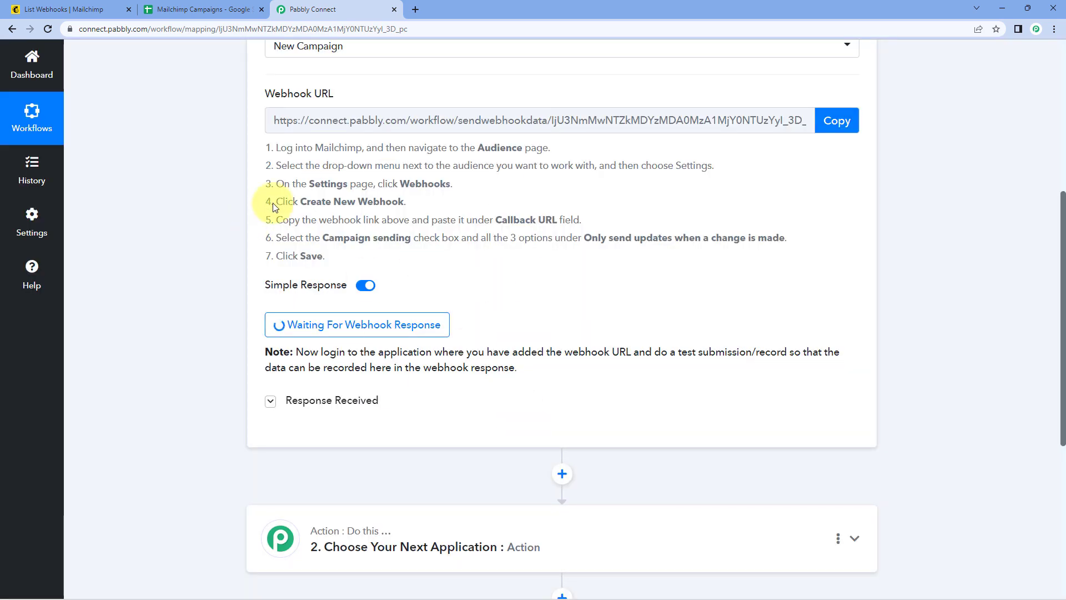
Switch to Mailchimp and create a new regular email campaign, declining the feedback survey
click(47, 9)
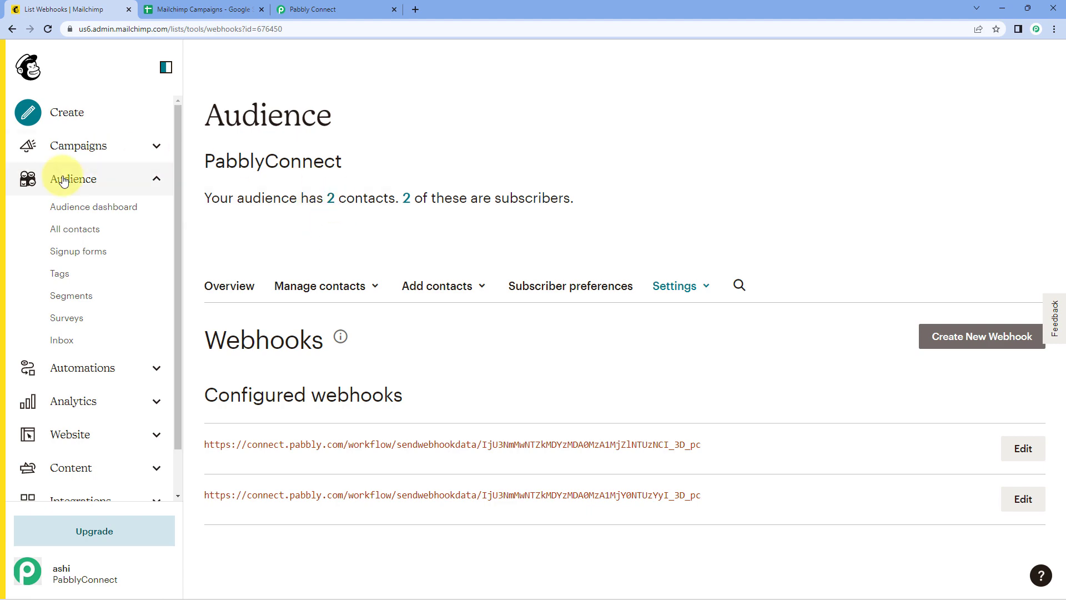
click(75, 146)
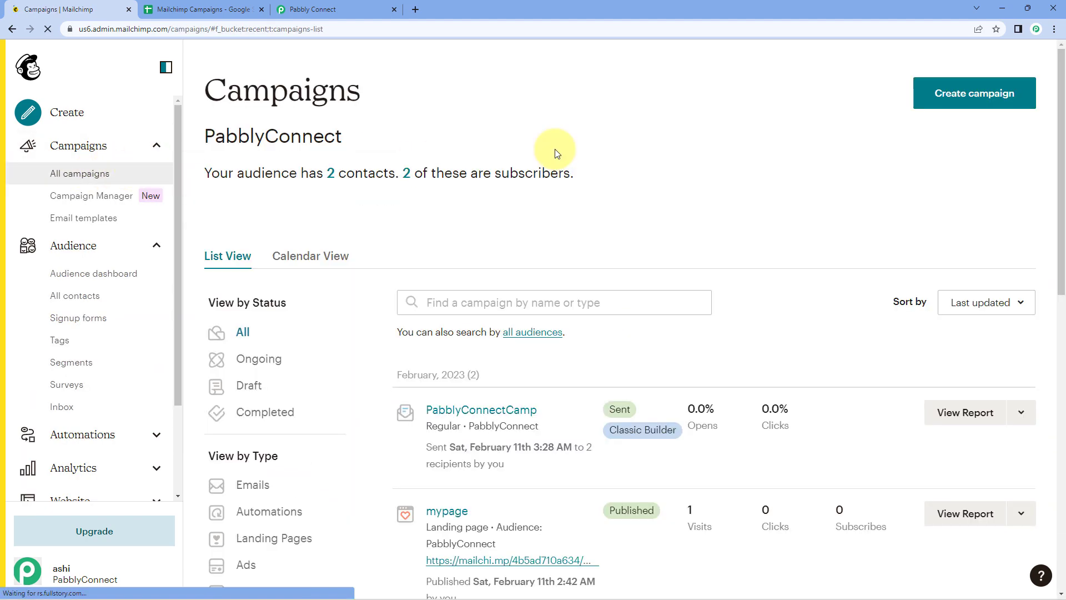
click(973, 99)
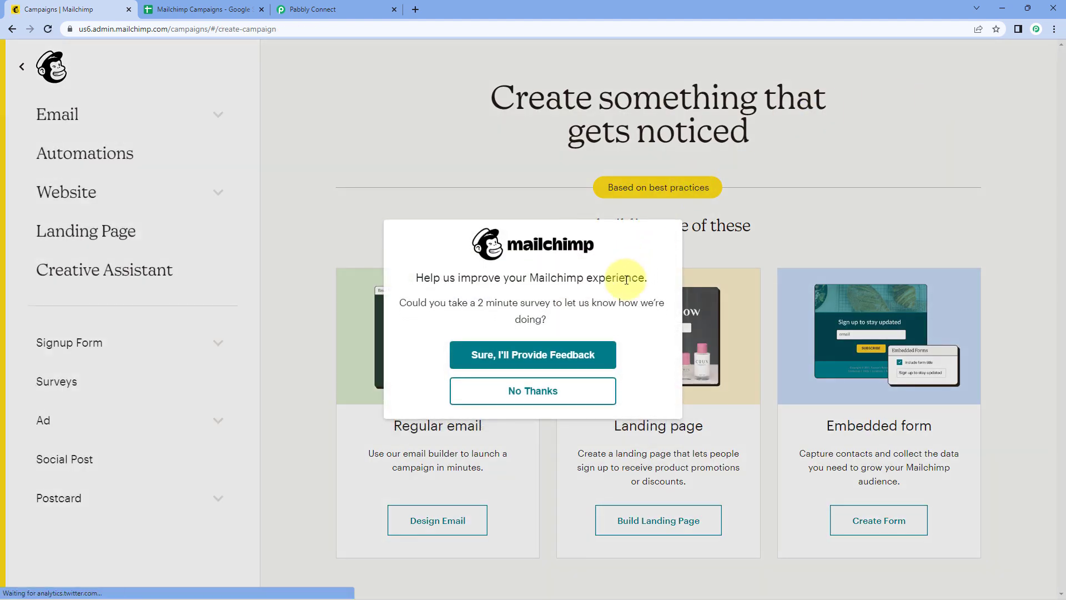
click(578, 398)
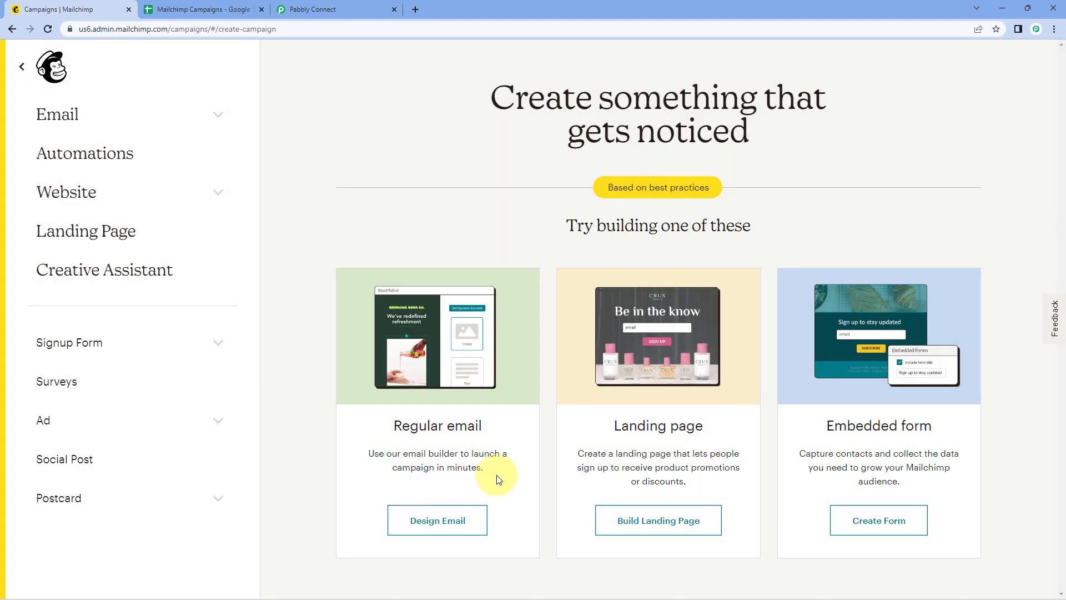
click(455, 527)
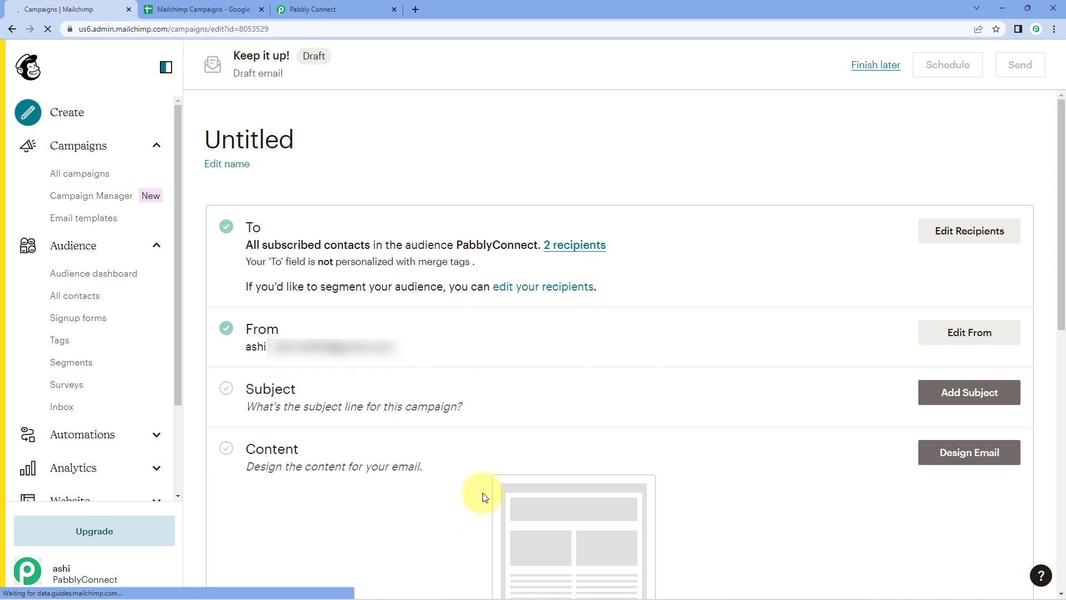
Set both the campaign's subject and its preview text to "This is a test Email" and save them
scroll(679, 277, down, 2)
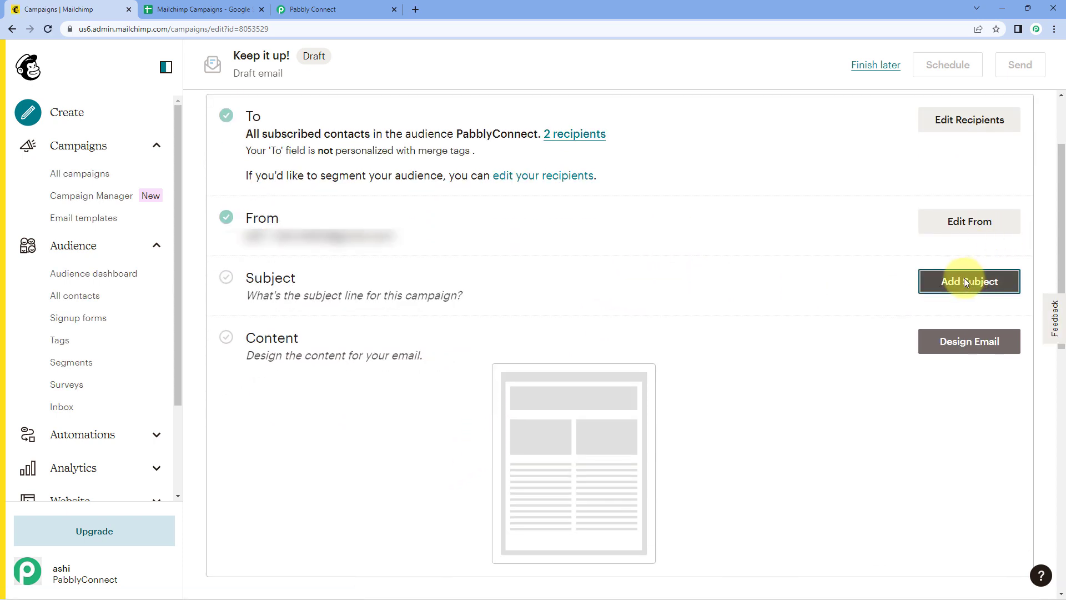
click(964, 279)
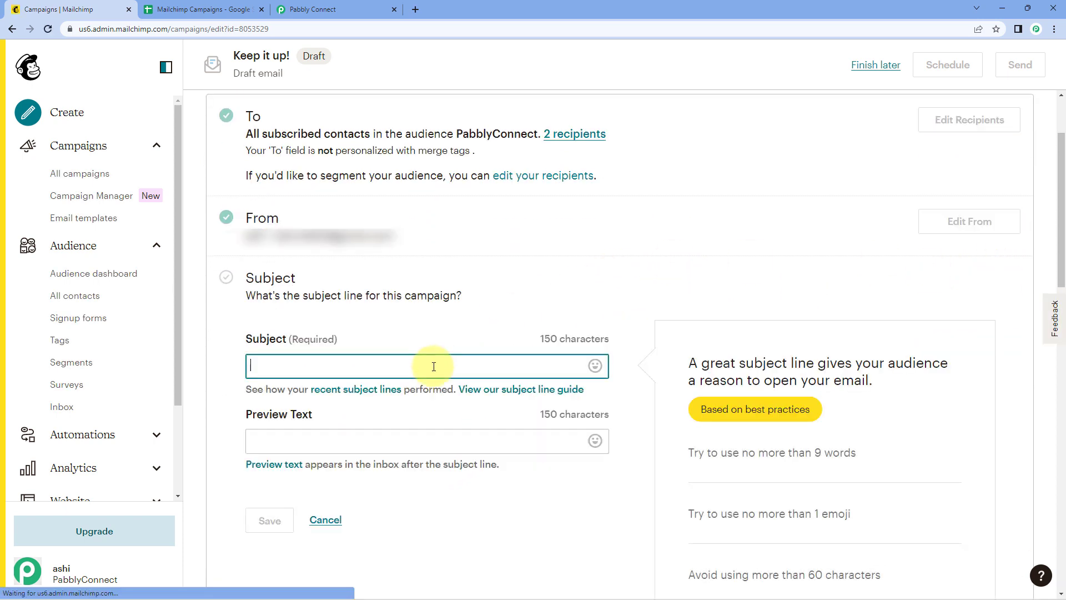
text(T)
key(BackSpace)
text(Thi)
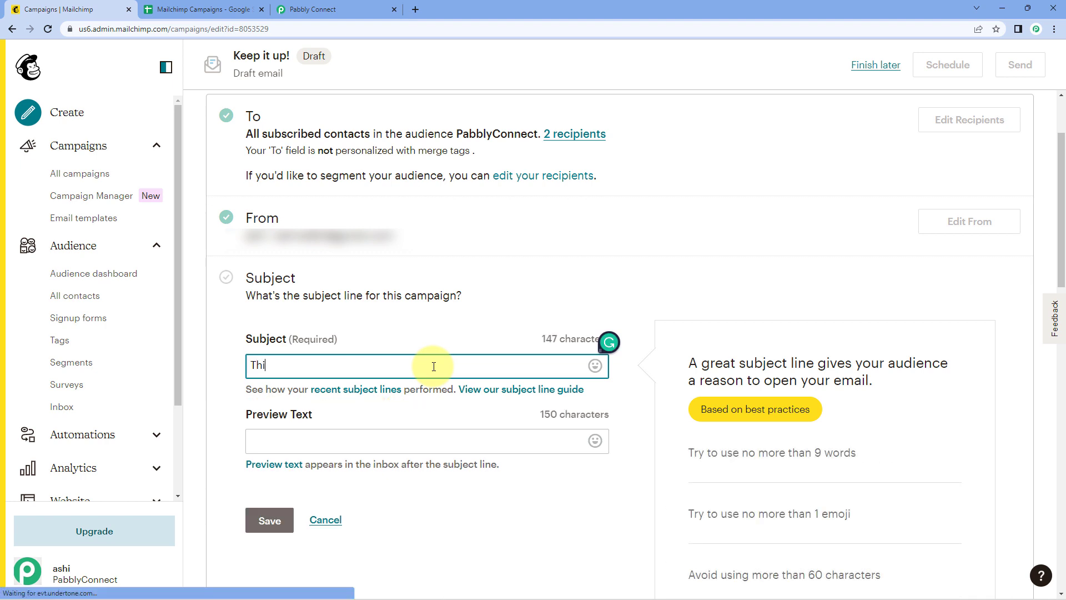
text(s is a test Email)
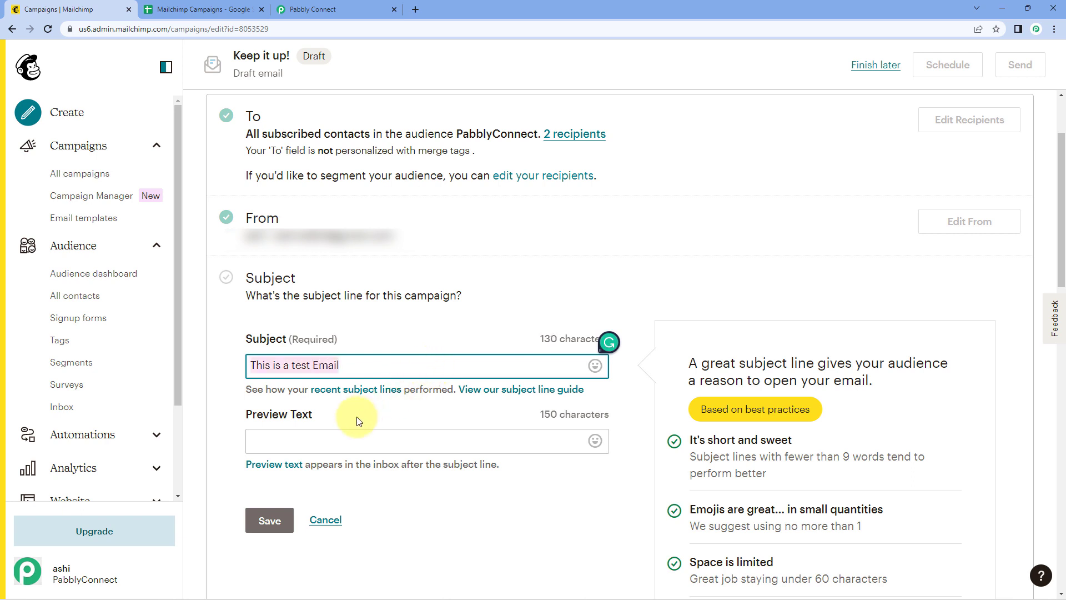
click(338, 440)
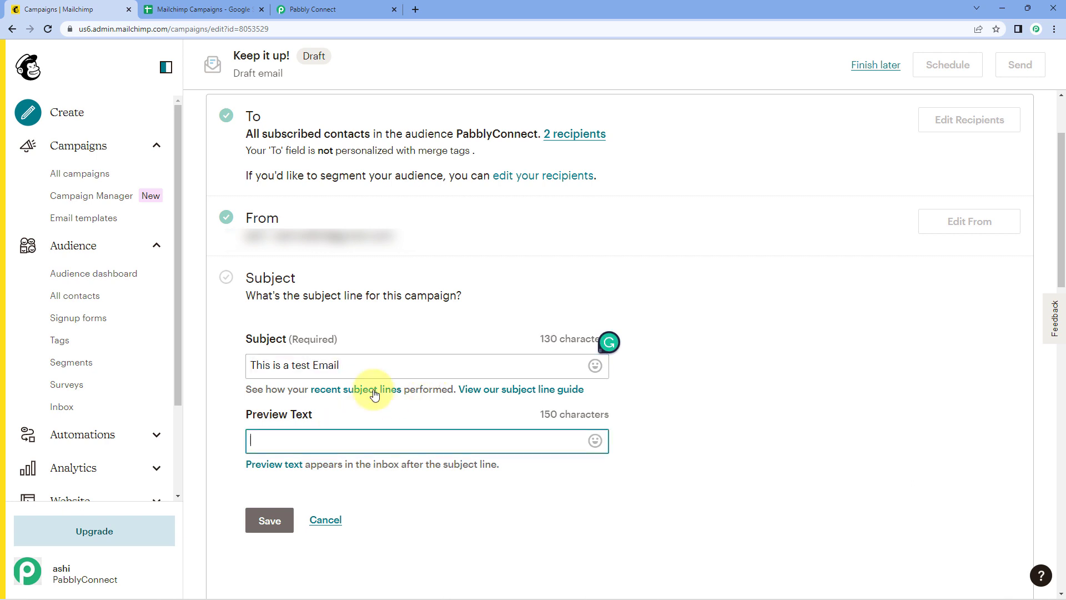
text(This is a test Email)
click(270, 524)
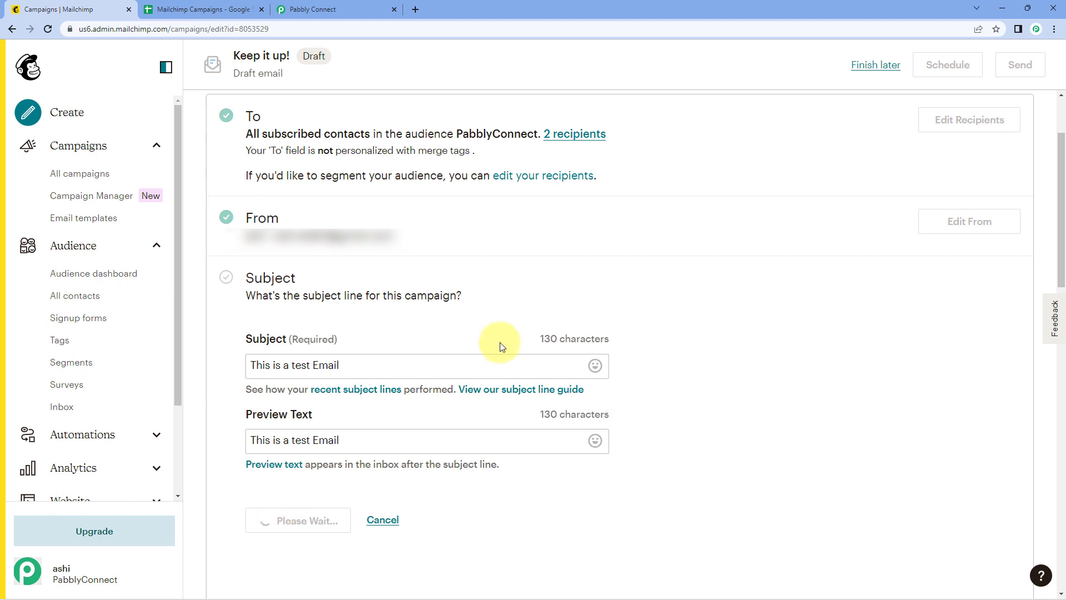
Start designing the email content with the basic Simple Text template
scroll(528, 335, down, 2)
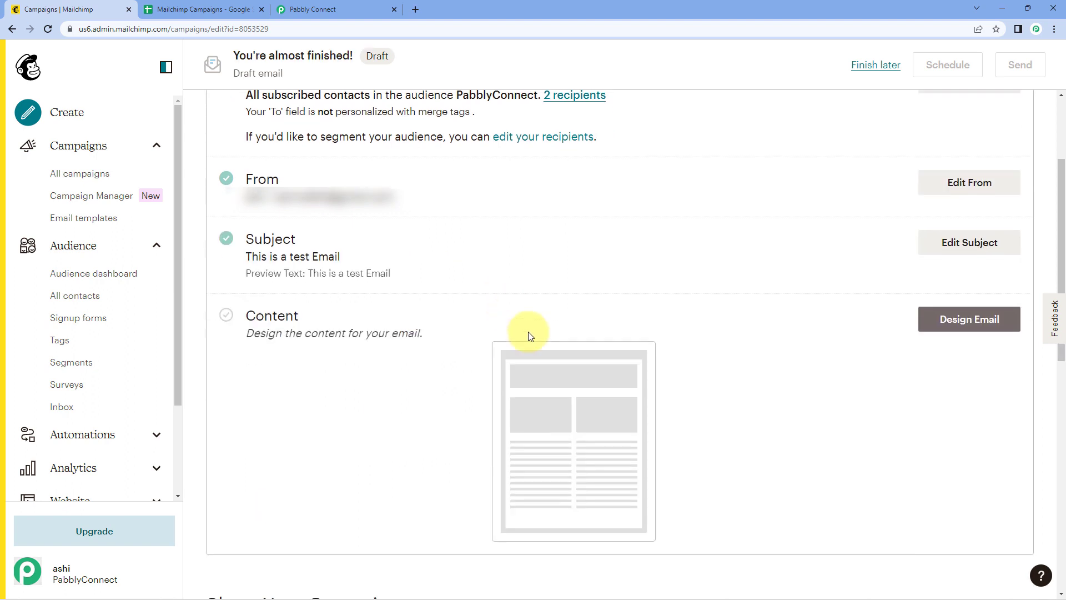
click(954, 249)
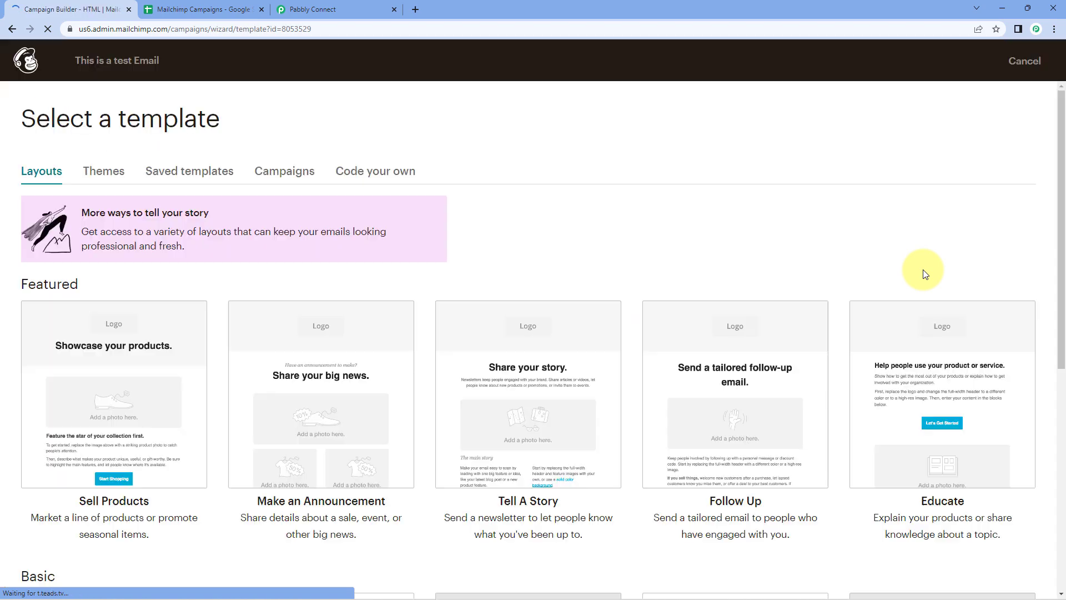
scroll(900, 271, down, 6)
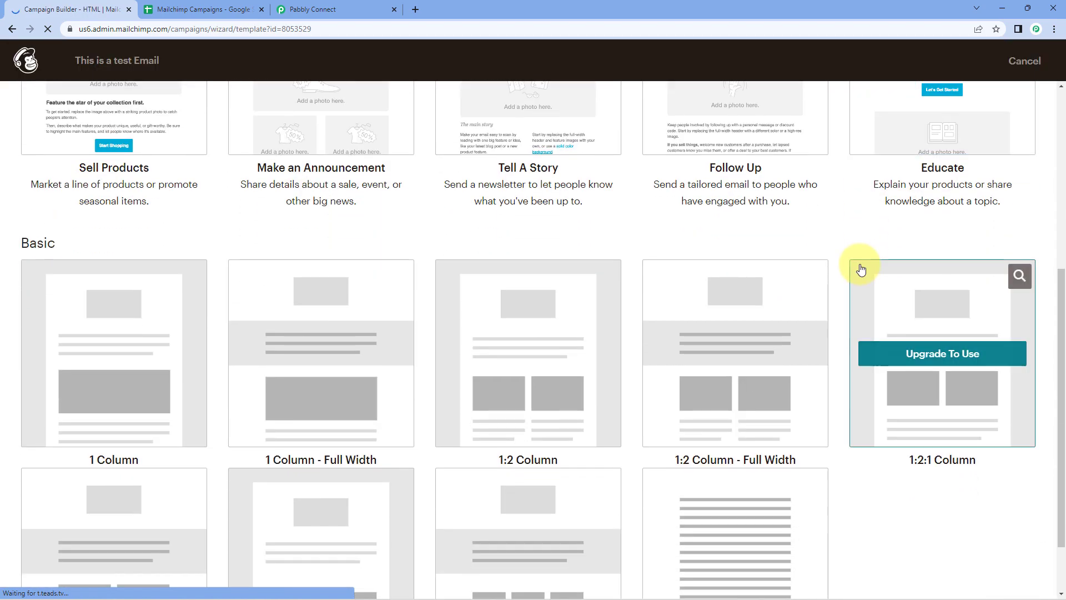
scroll(860, 270, down, 1)
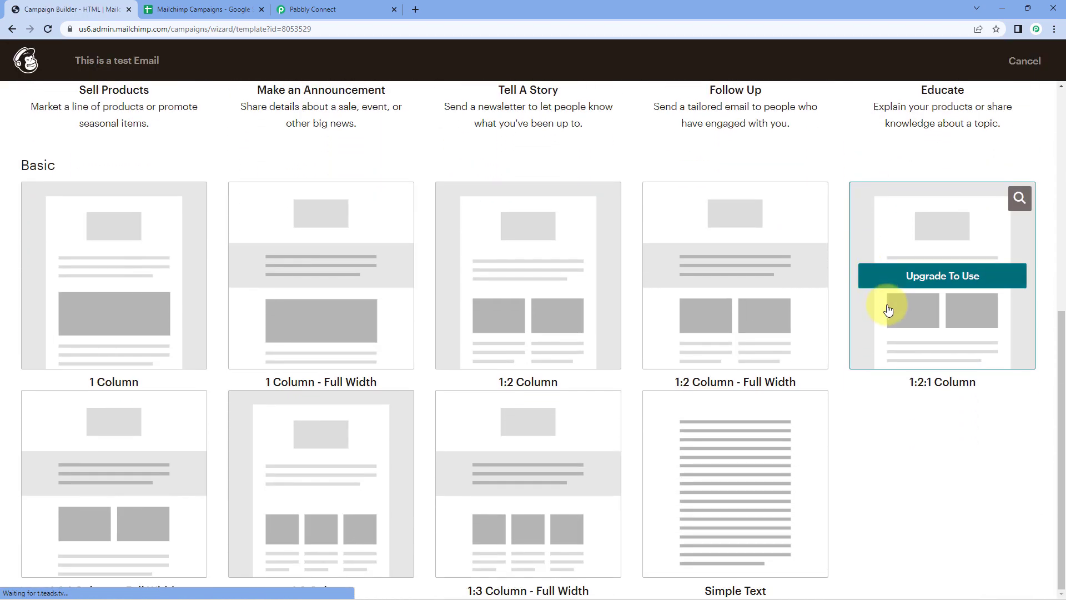
click(754, 479)
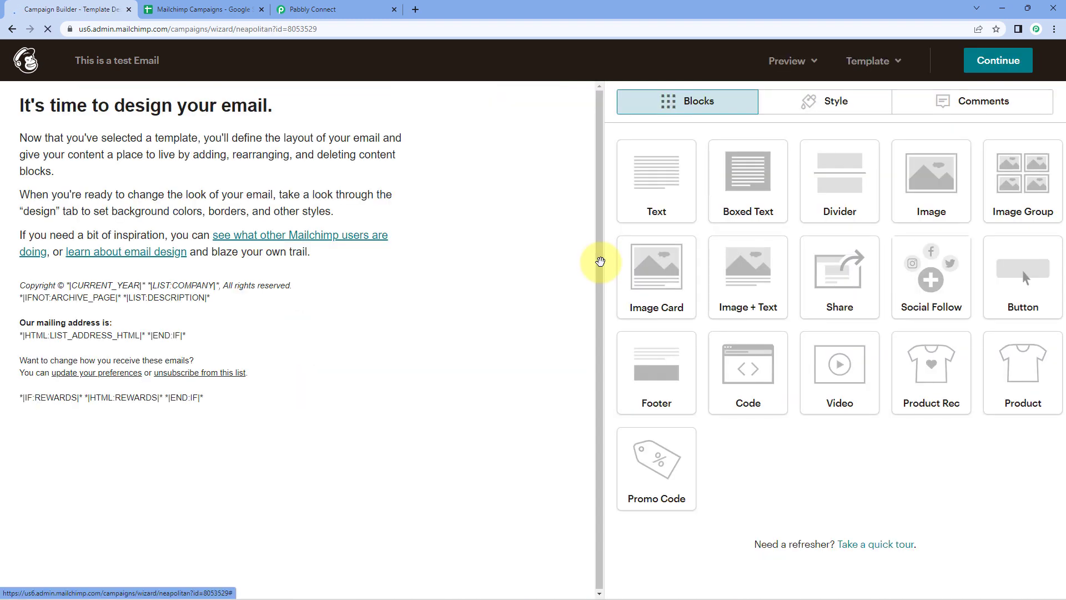
Replace the email's body text with "We are setting up this automation between Mailchimp and Google Sheets using Pabbly Connect"
click(341, 138)
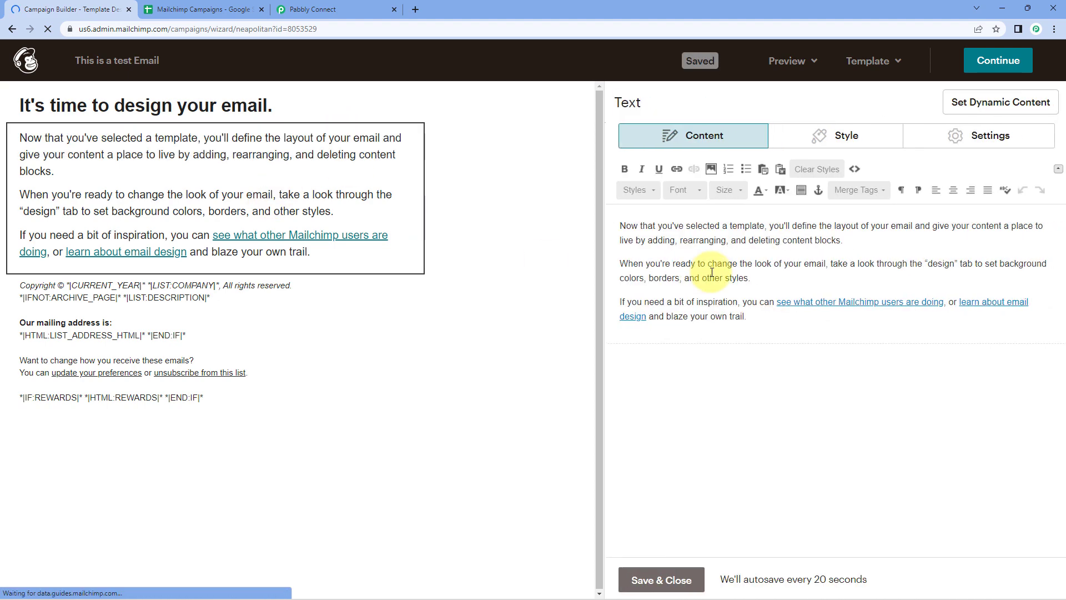
drag(747, 317, 639, 263)
text(We are setting up this automation between Mai)
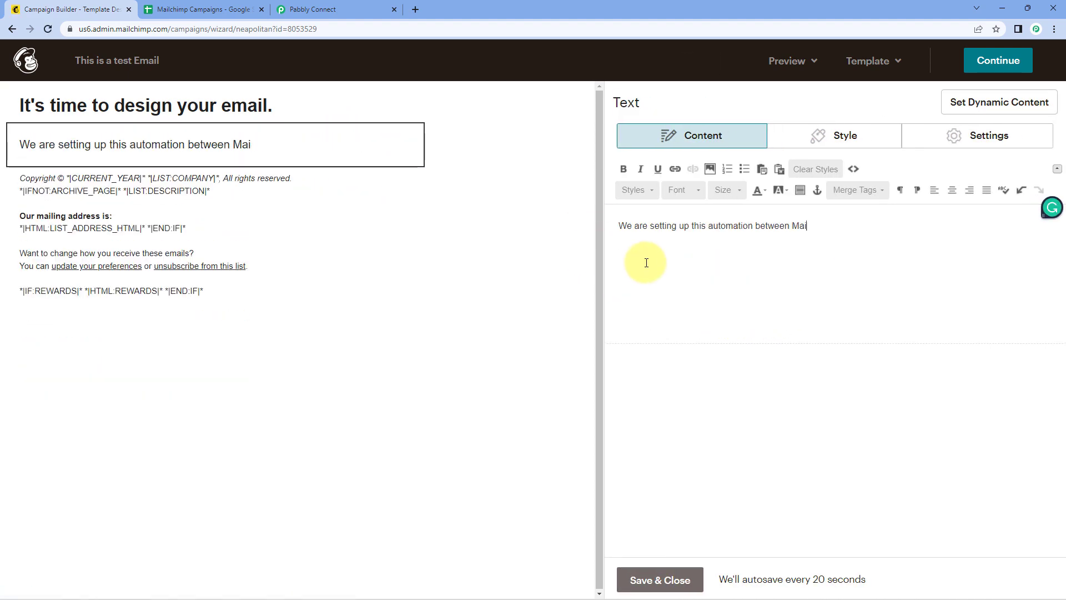
text(lchimp and Google Sheets using Pabbly Connect)
Delete the footer block with the copyright and mailing address from the email
click(277, 261)
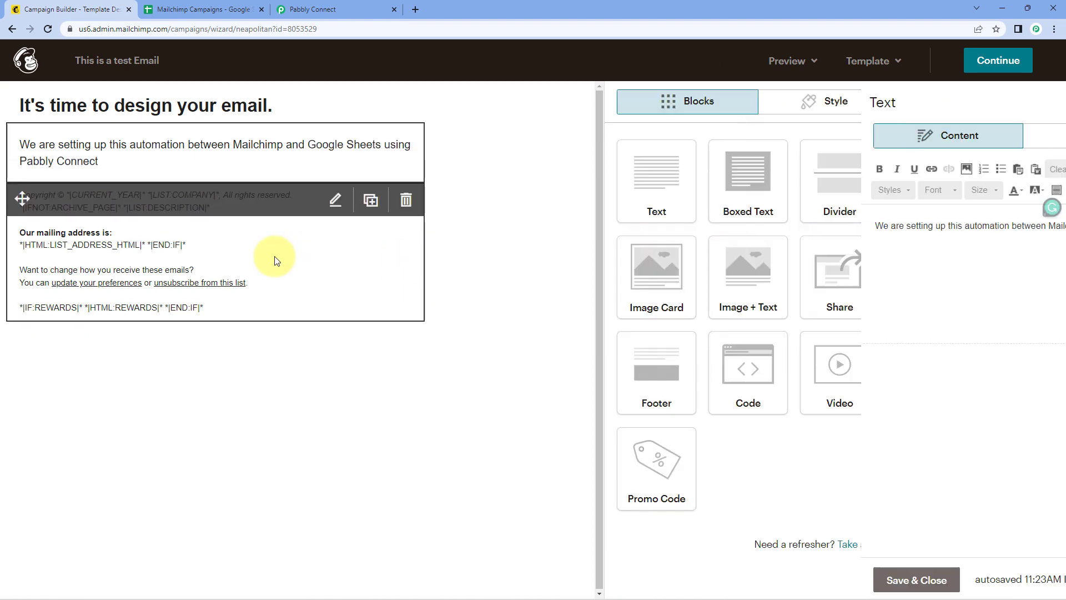
click(406, 200)
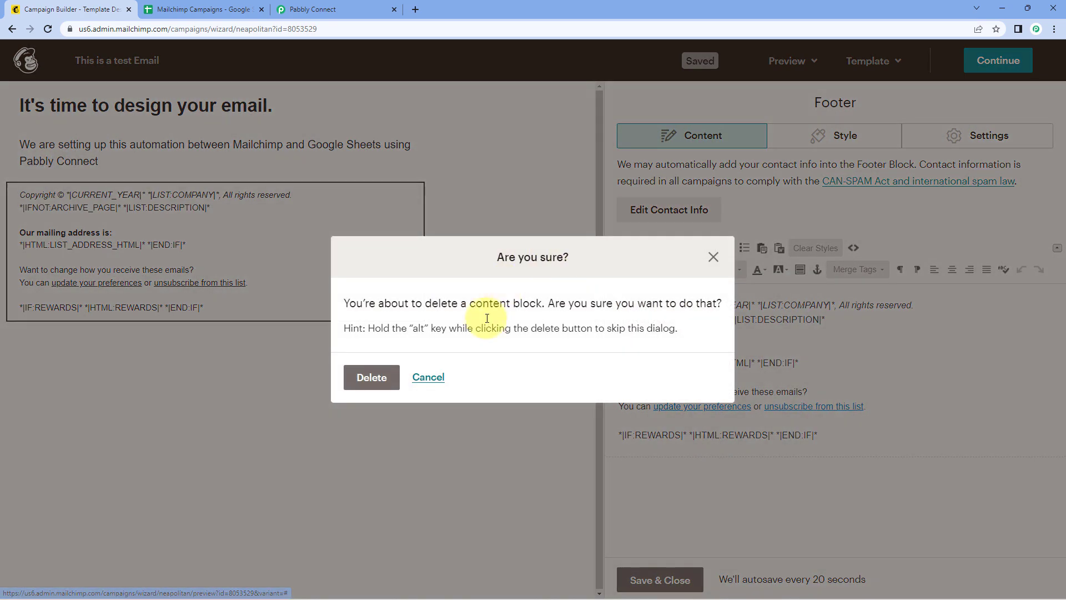
click(386, 374)
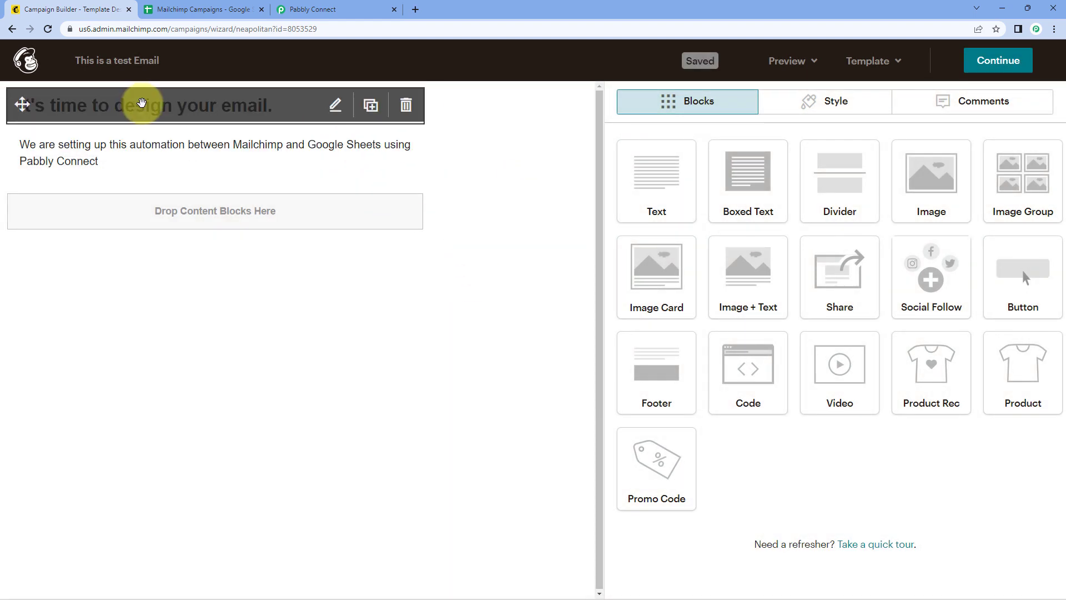
Change the email's heading text to "Test Email" and save the text block
click(335, 105)
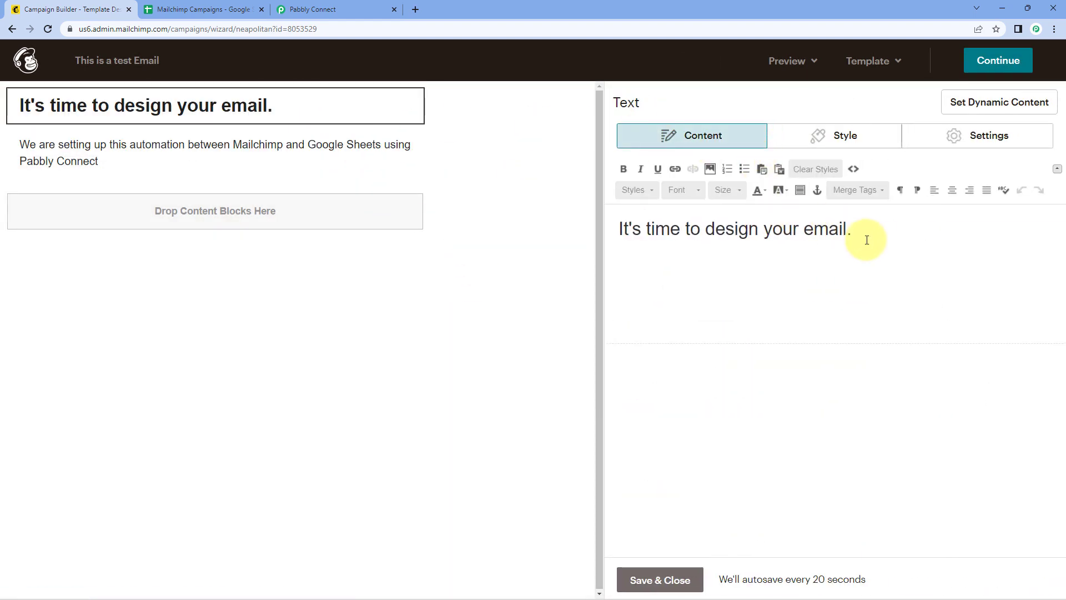
drag(867, 240, 464, 231)
text(Test Email)
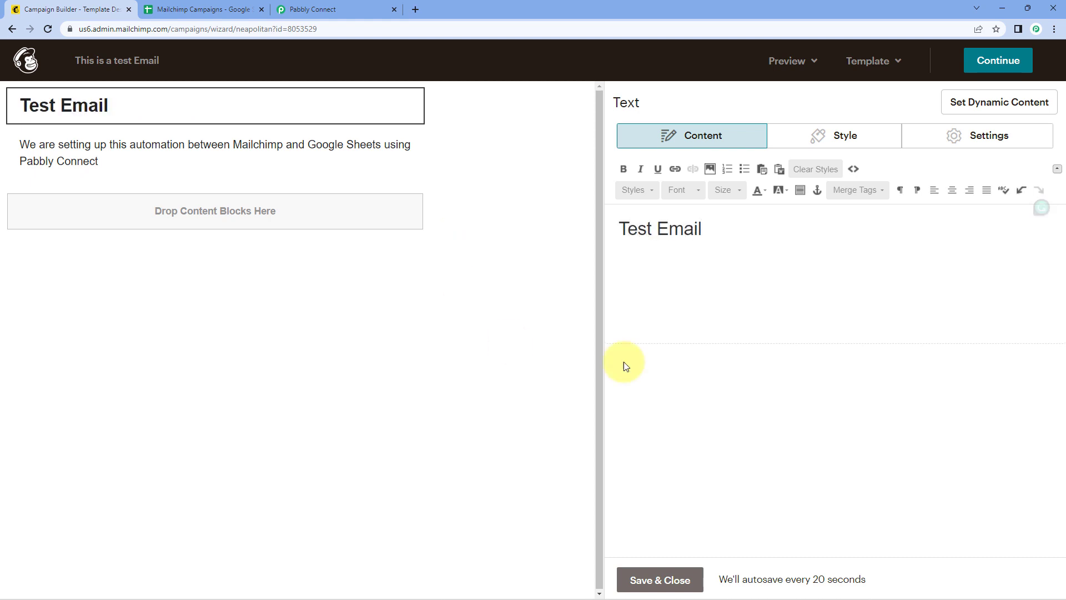
click(670, 579)
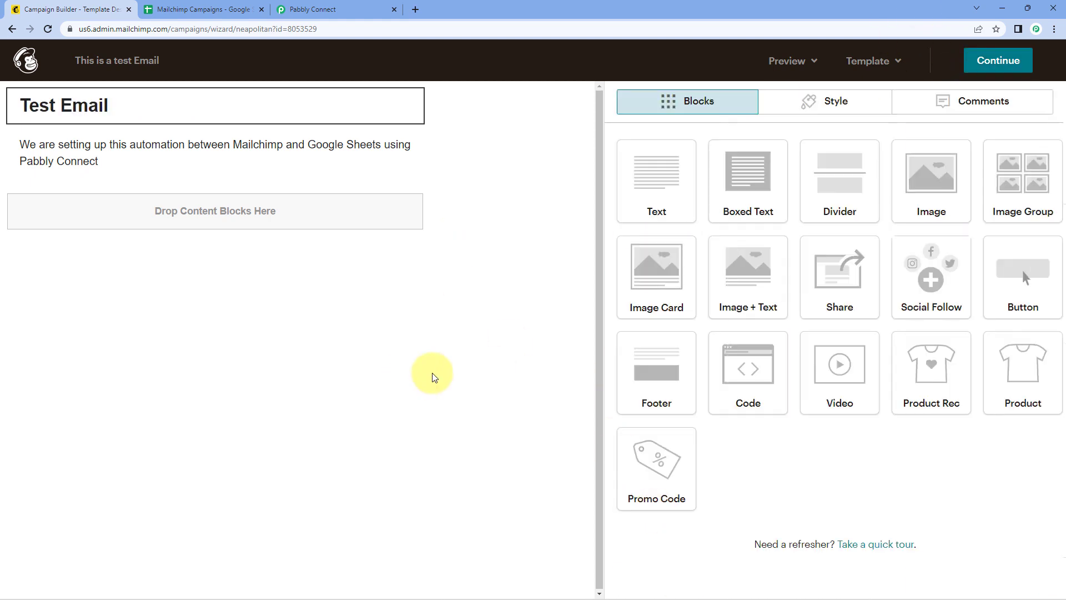
Finish the email design and send the test campaign to the subscribed contacts
click(1018, 60)
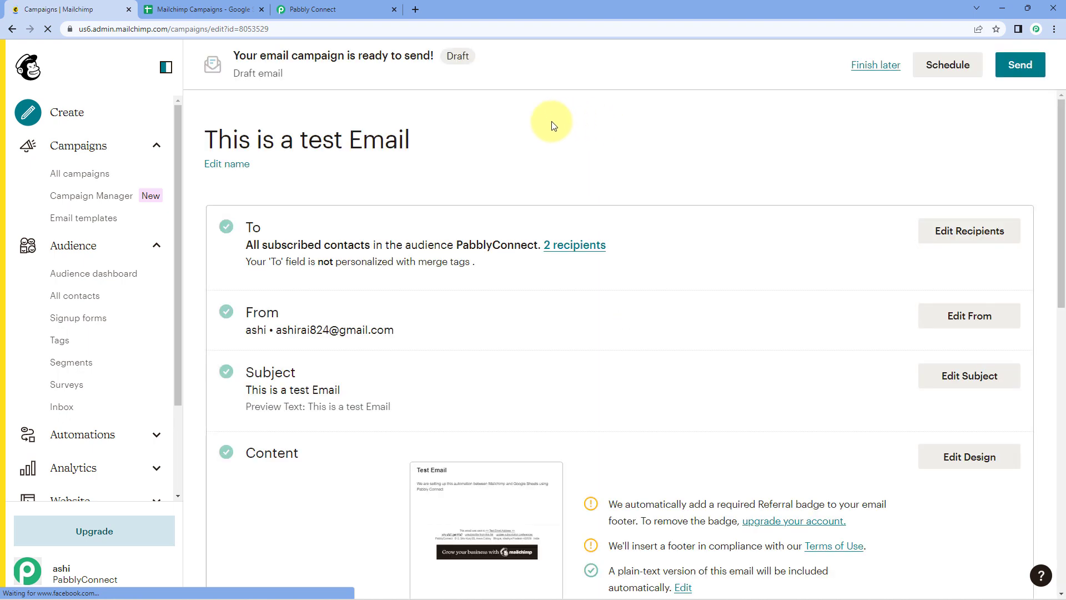
click(375, 5)
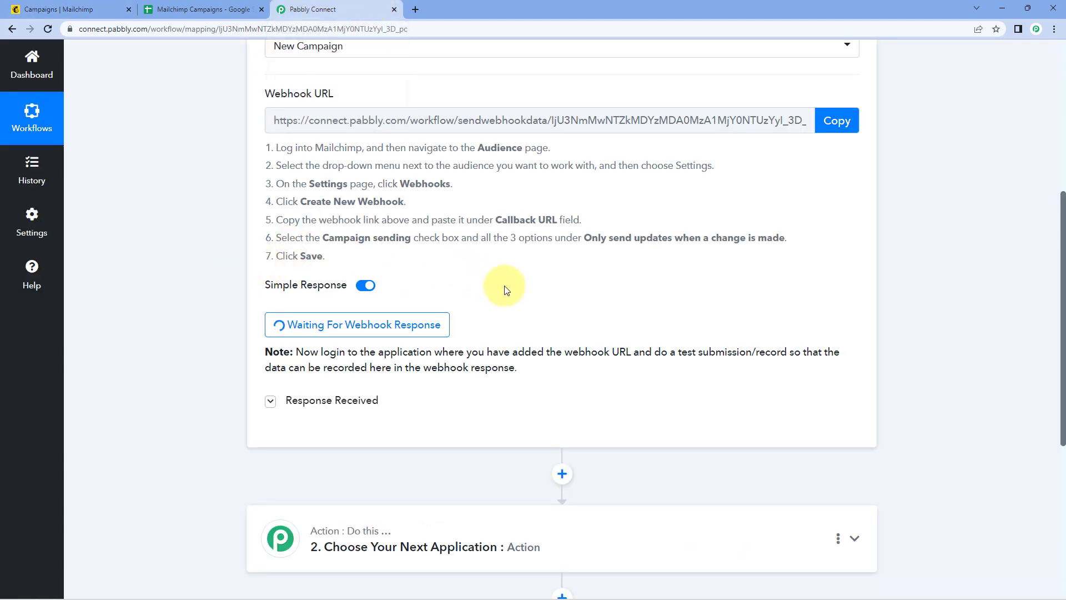
click(101, 5)
scroll(522, 239, down, 4)
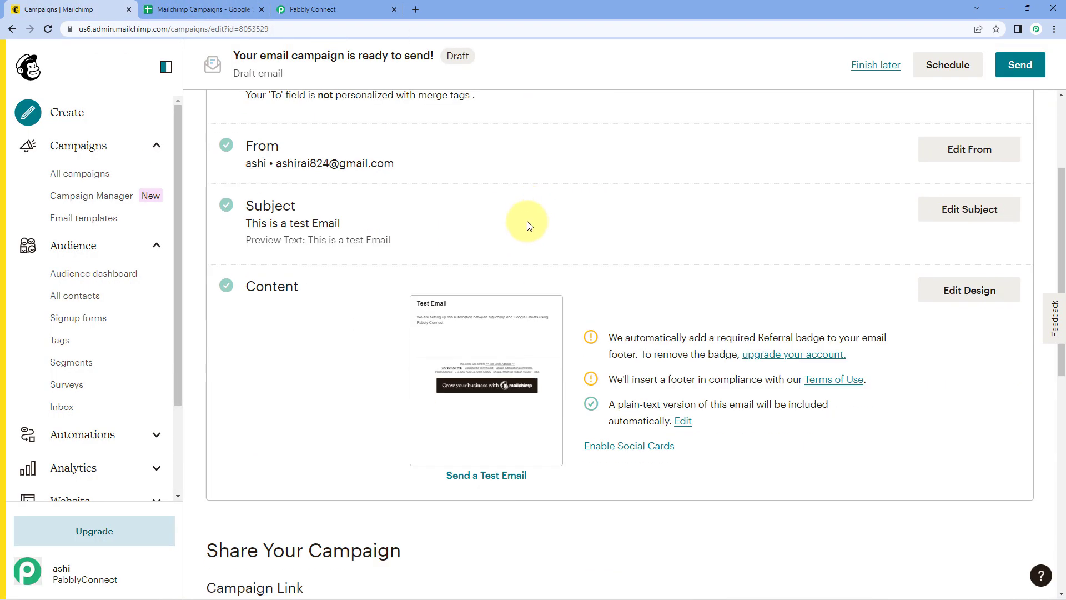
scroll(722, 231, up, 2)
scroll(738, 231, up, 2)
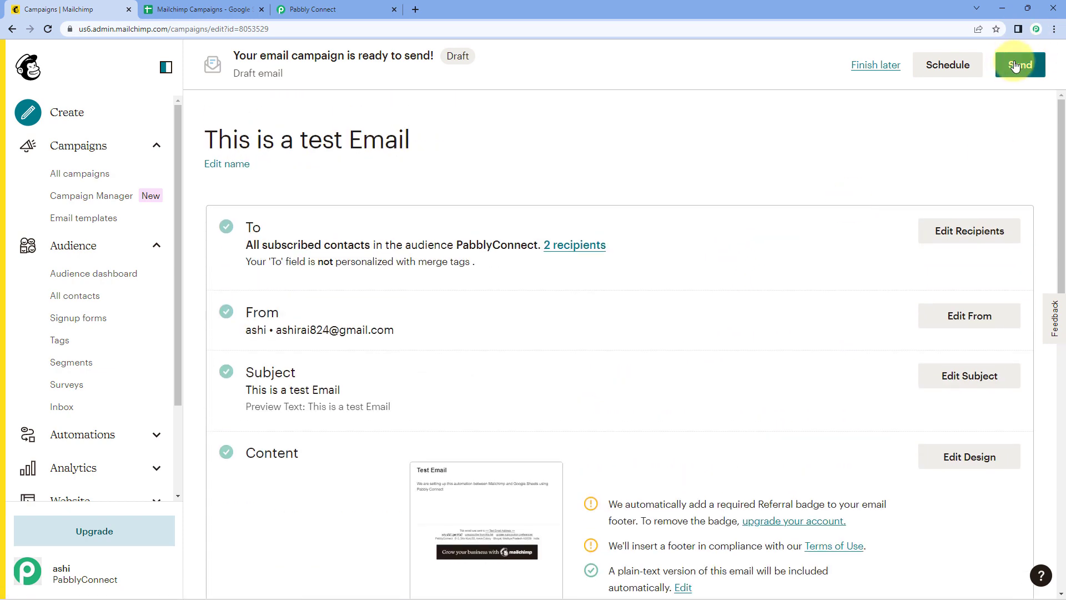
click(1015, 66)
click(692, 400)
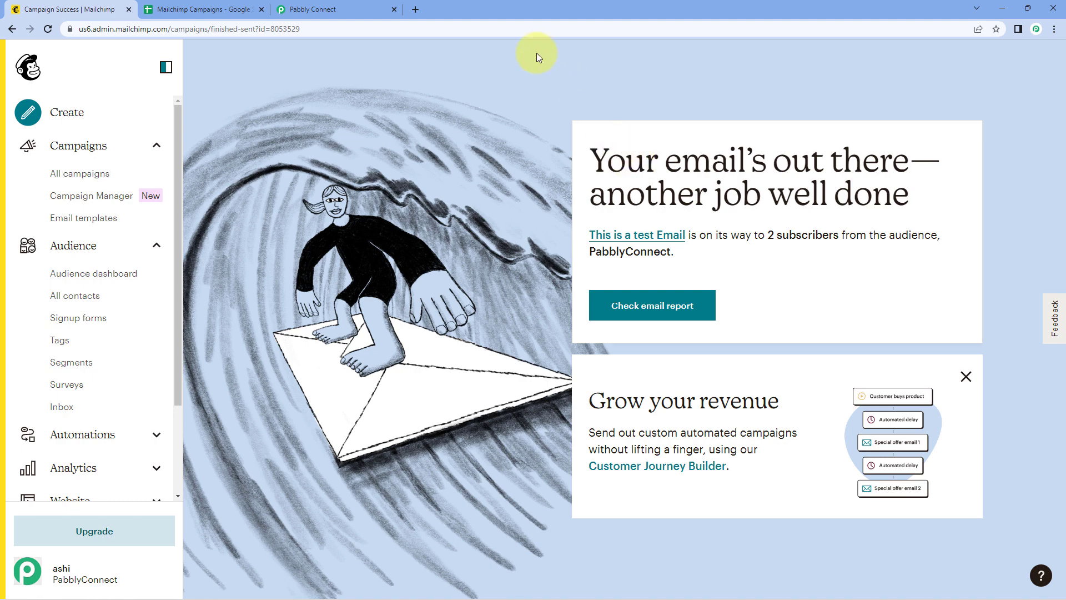
Switch to Pabbly Connect and check the webhook response received for the sent Mailchimp campaign
click(356, 5)
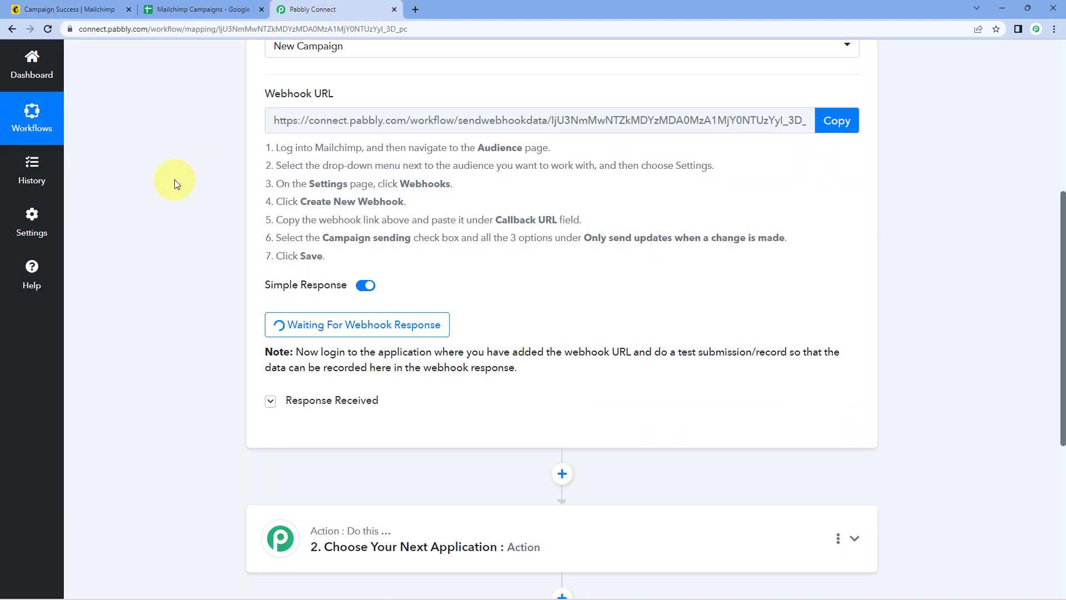
scroll(175, 179, down, 1)
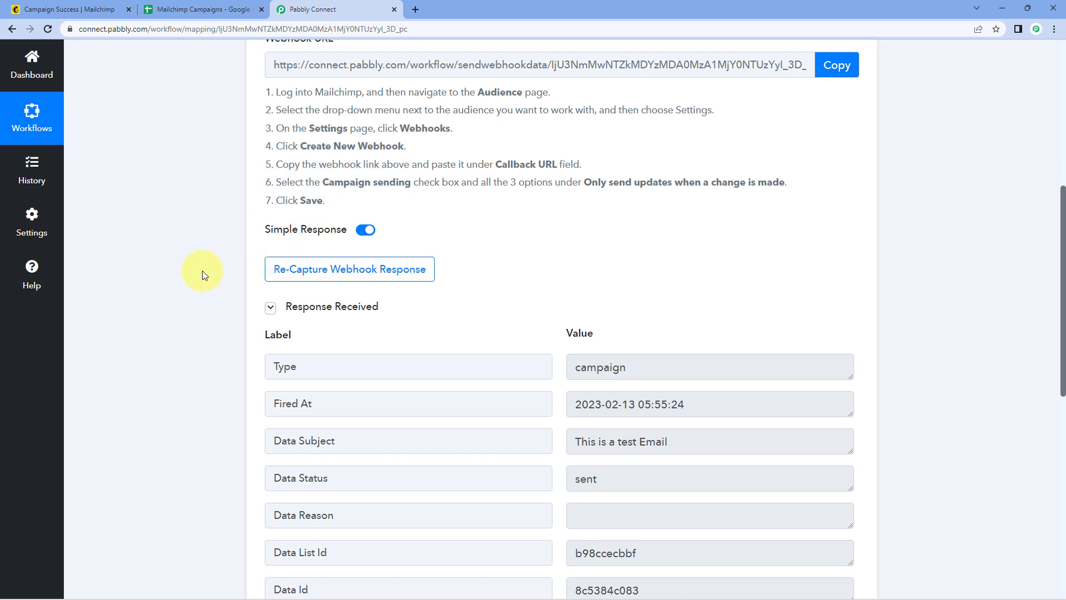
scroll(204, 264, down, 2)
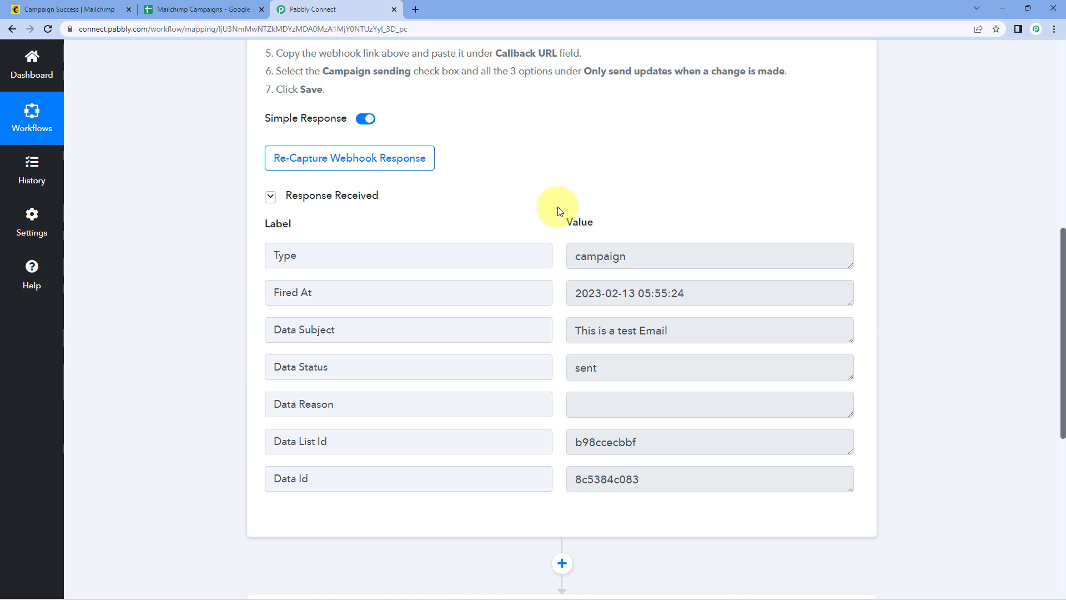
click(111, 7)
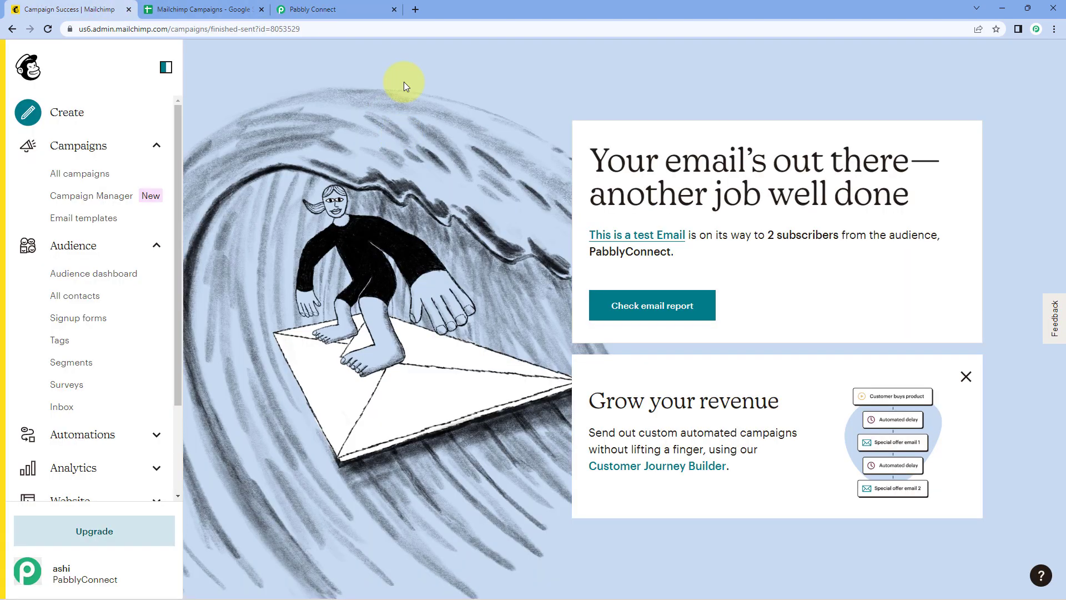
click(381, 7)
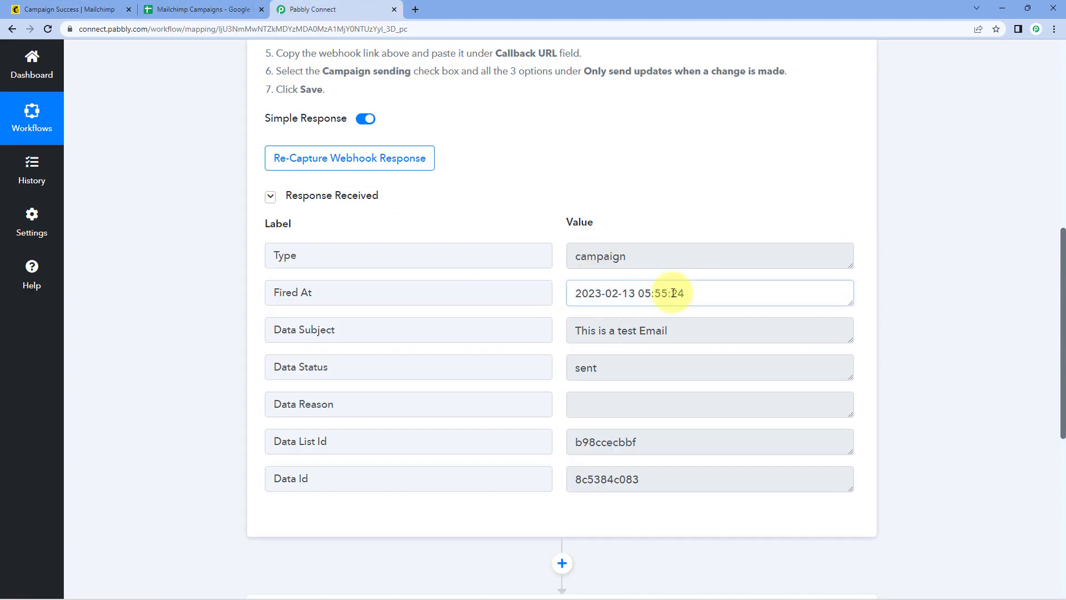
Examine the Fired At, Data Subject, Data Status, Data List Id and Data Id values, comparing the subject with the Mailchimp campaign
drag(687, 294, 557, 300)
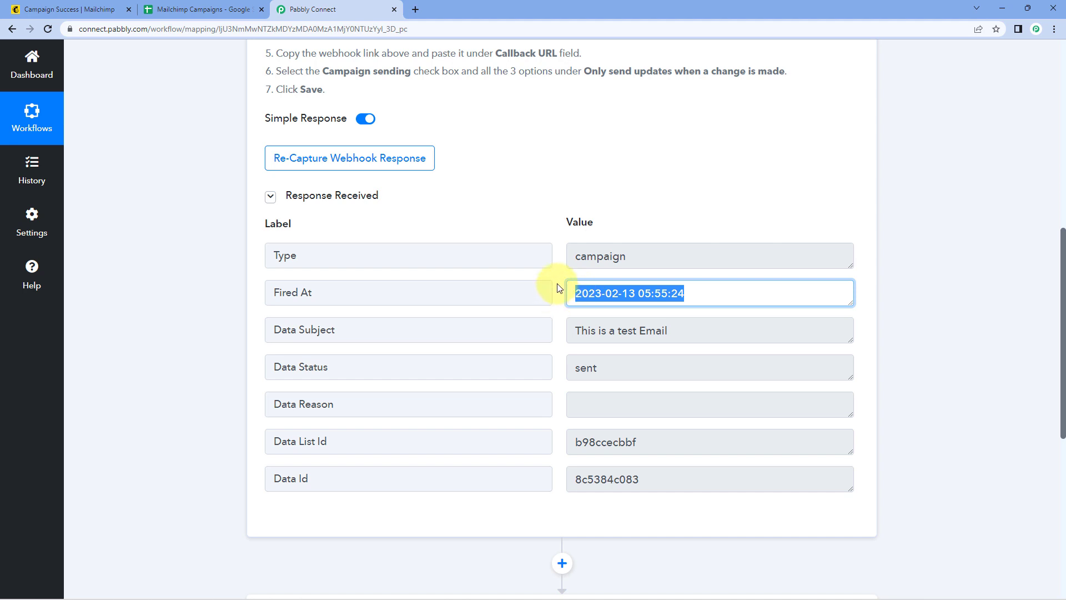
scroll(558, 287, down, 1)
drag(721, 276, 565, 285)
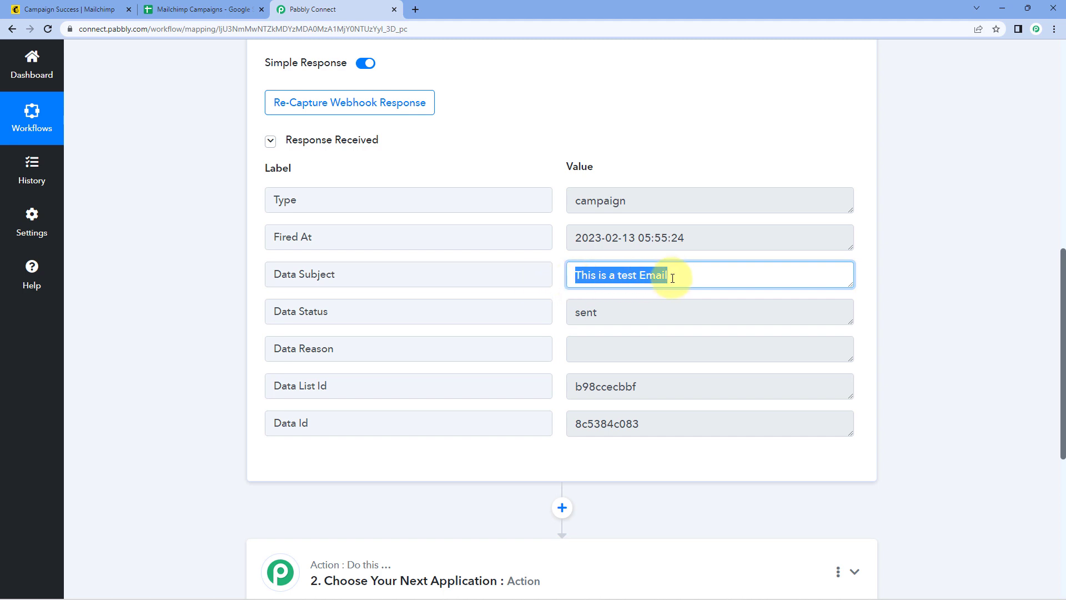
click(62, 10)
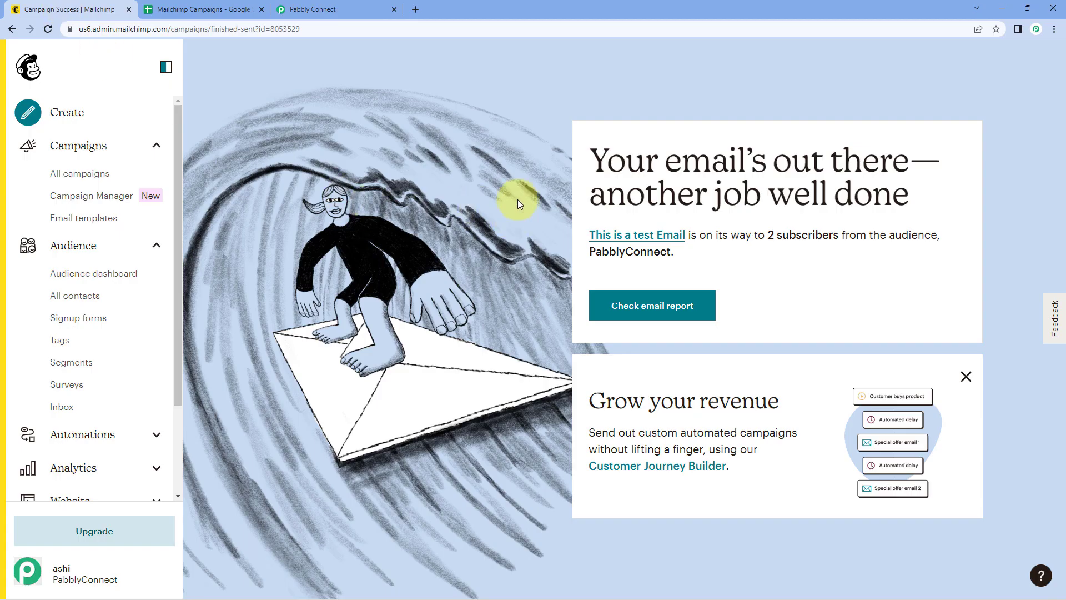
click(340, 6)
click(584, 310)
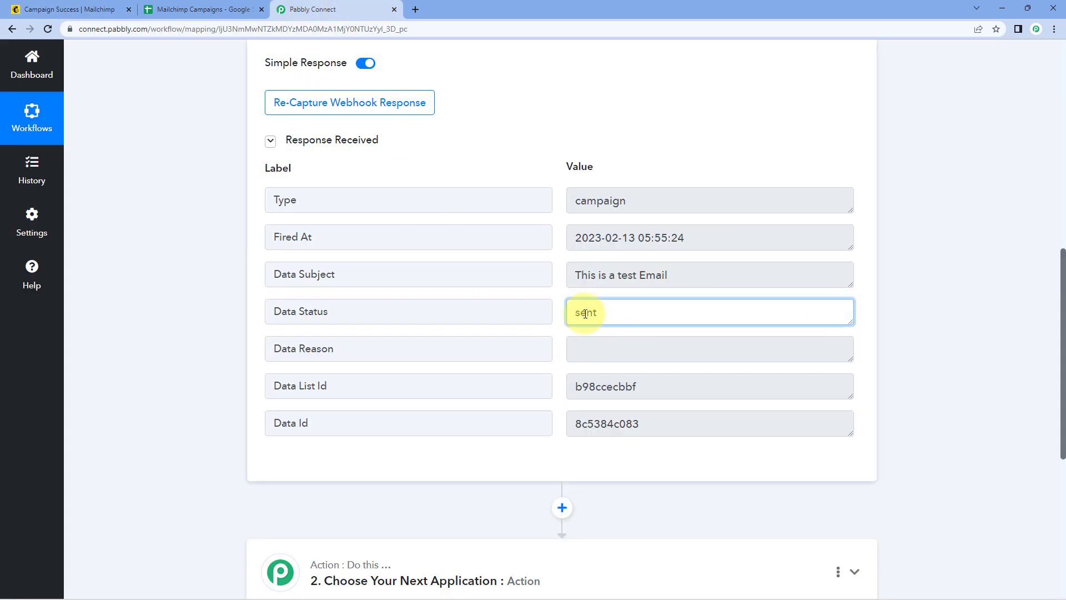
double_click(584, 309)
scroll(627, 350, down, 1)
click(649, 333)
double_click(650, 334)
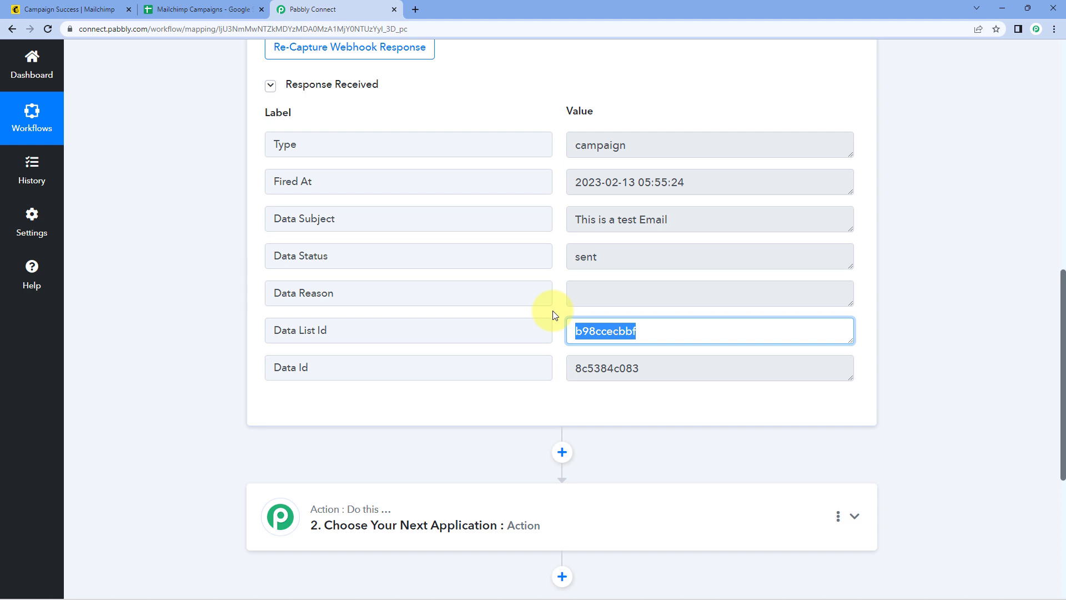
double_click(689, 367)
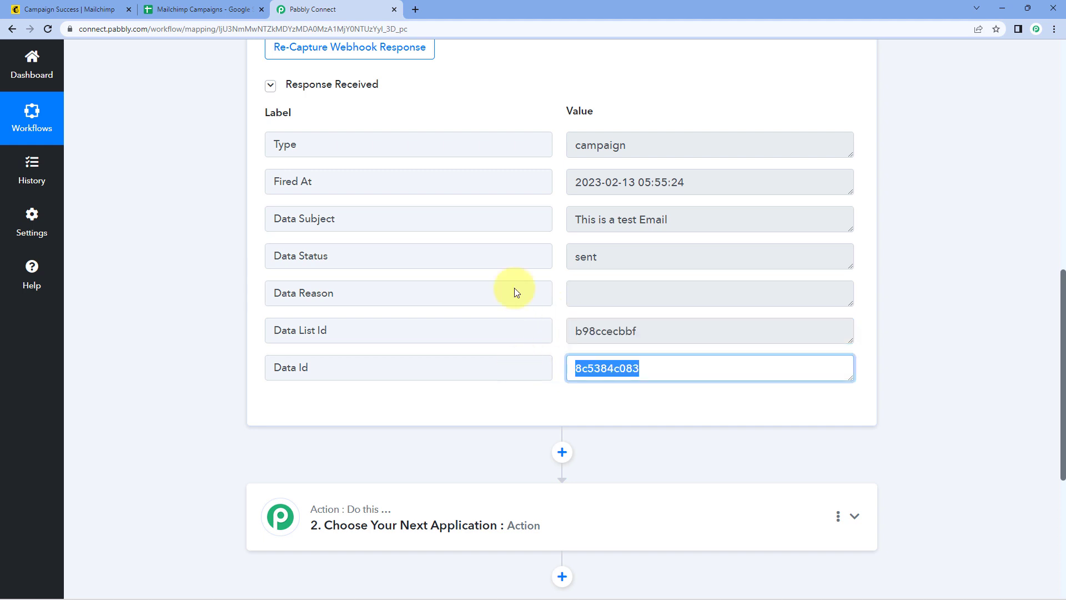
click(557, 210)
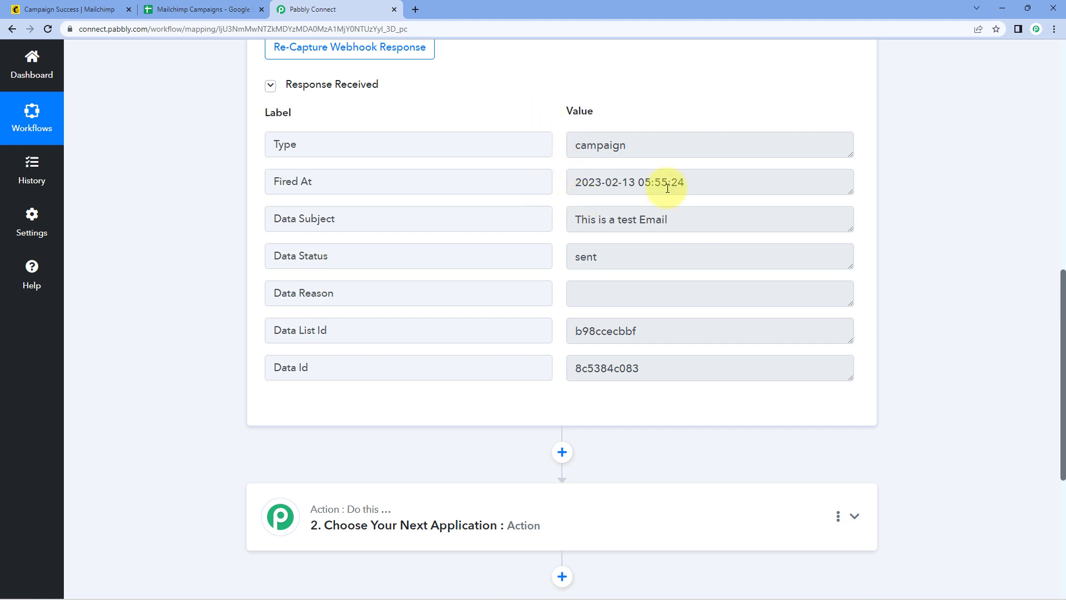
Review the response's sent time, subject, status and list ID again as the data for the spreadsheet
drag(714, 176, 371, 185)
drag(714, 225, 483, 218)
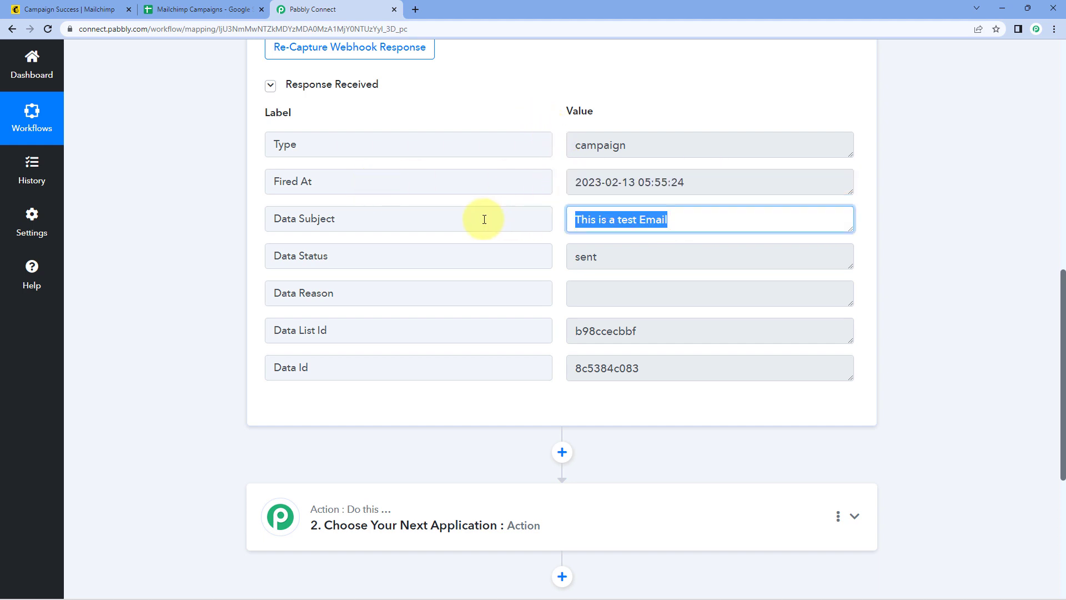
drag(634, 257, 627, 302)
drag(674, 338, 384, 309)
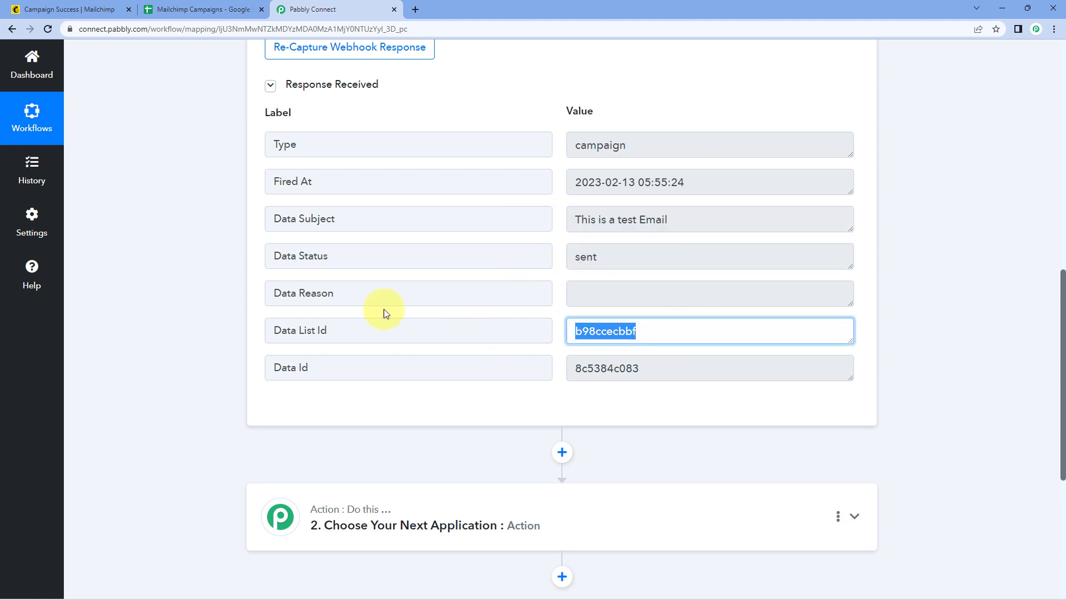
click(235, 265)
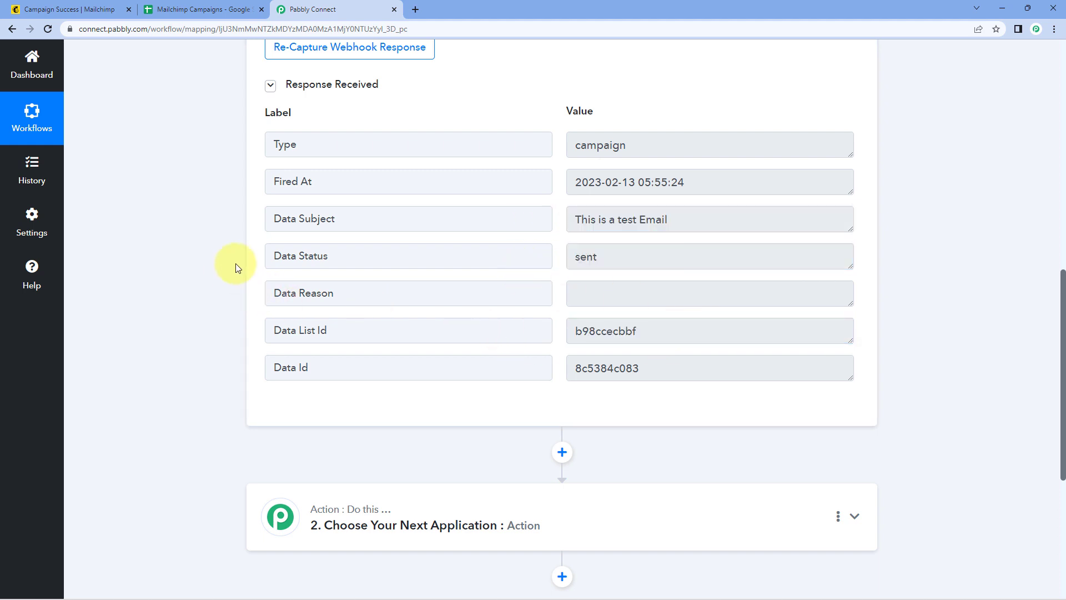
Set the workflow's second step to Google Sheets with the Add New Row action event
scroll(236, 263, down, 5)
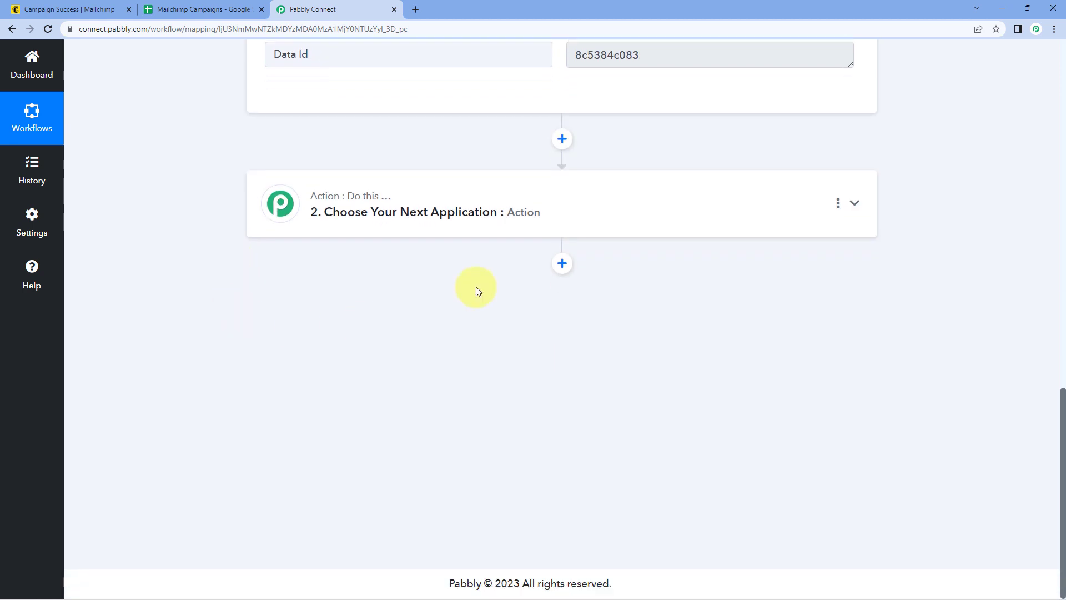
click(554, 213)
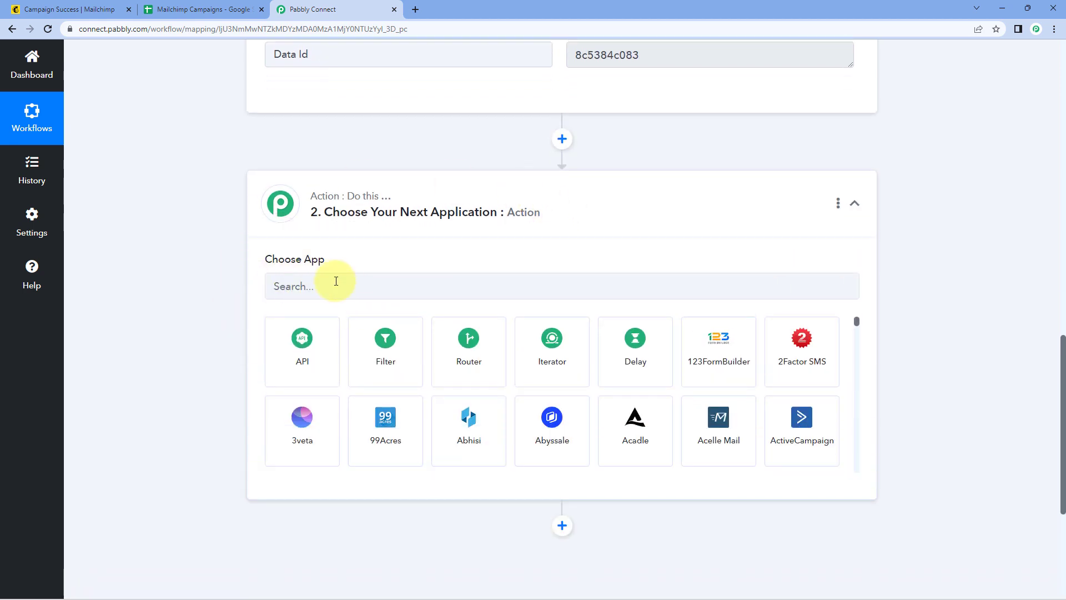
click(335, 280)
text(G)
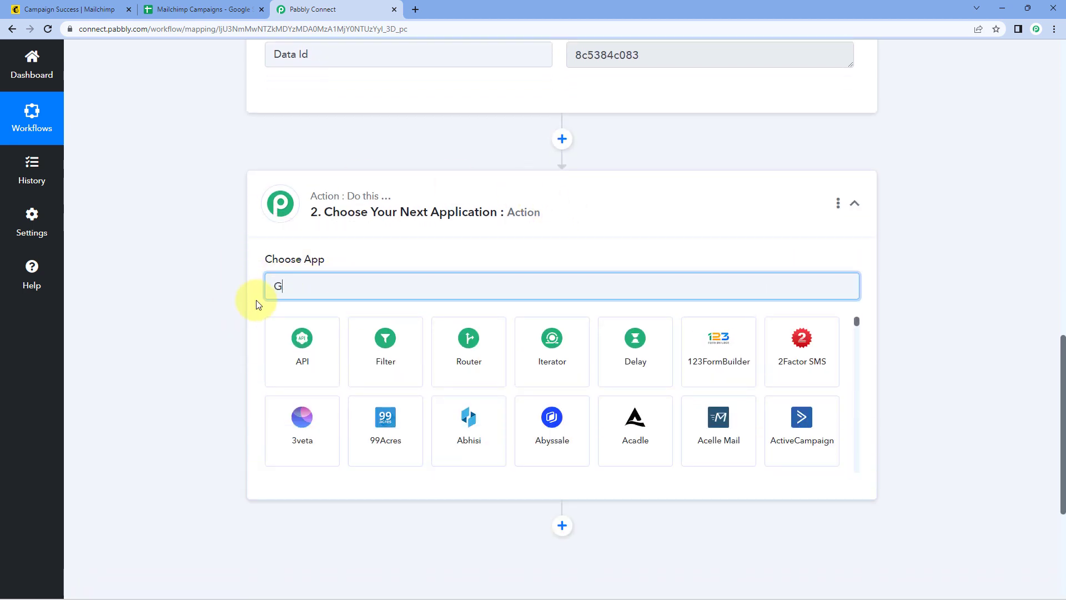
text(oogle Sheets)
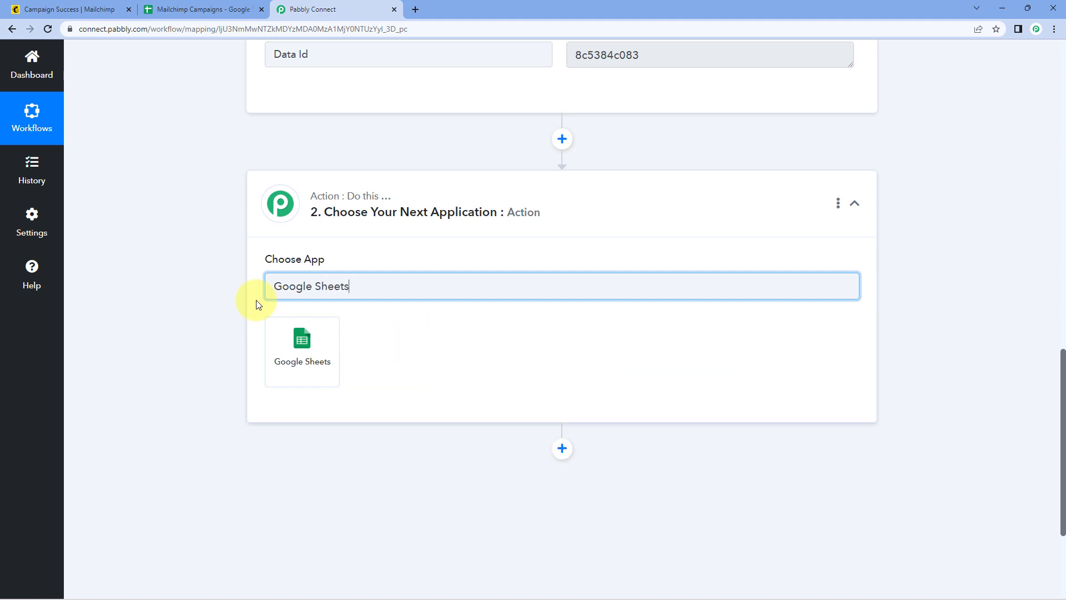
click(296, 354)
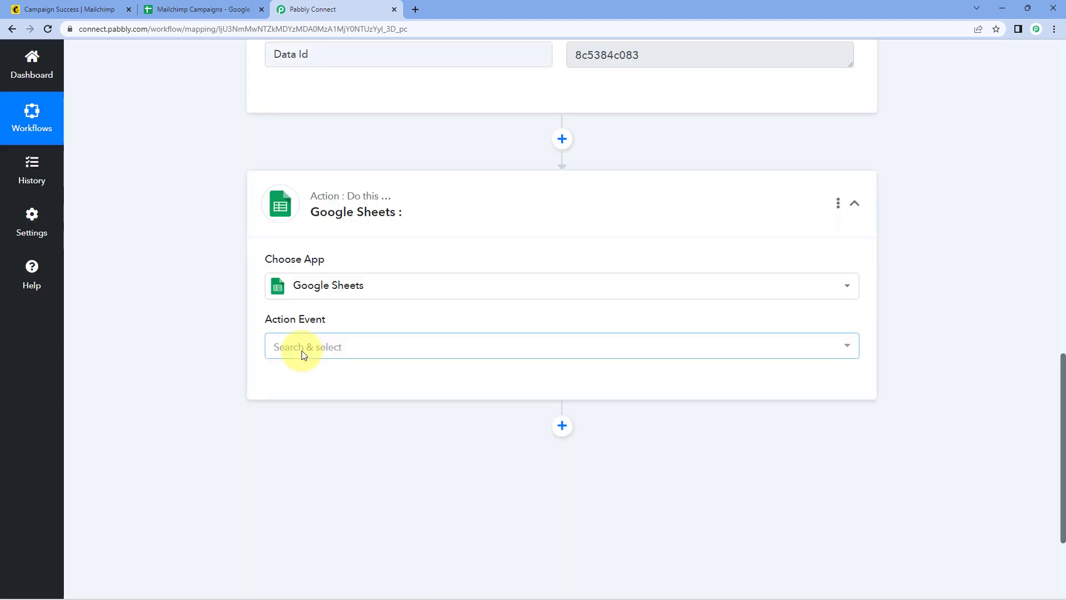
click(356, 349)
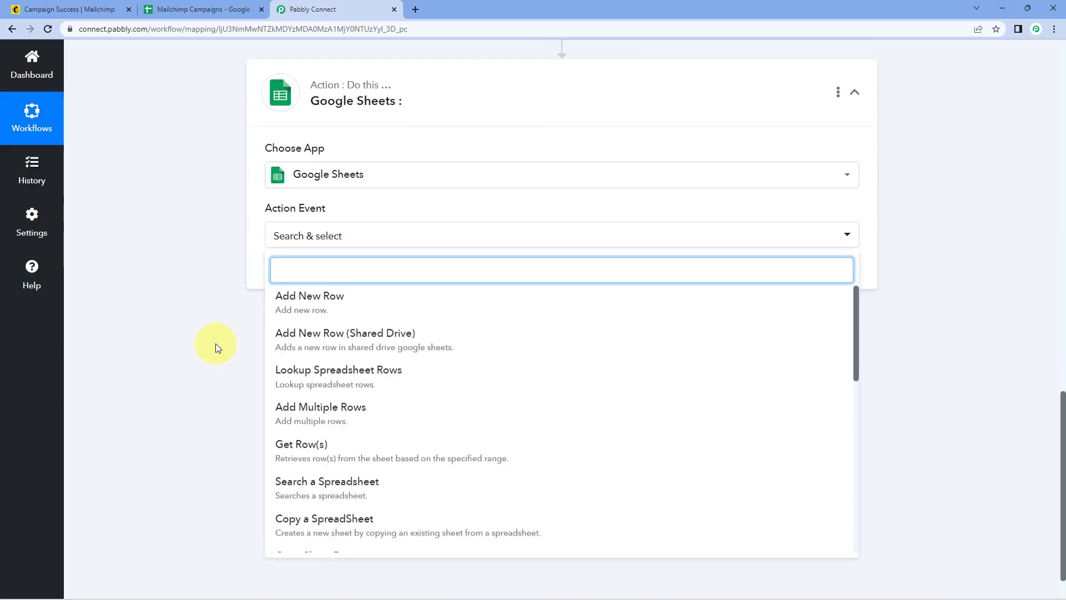
click(360, 306)
Connect Google Sheets through a new connection by signing in with Google and granting Pabbly Connect access
click(314, 278)
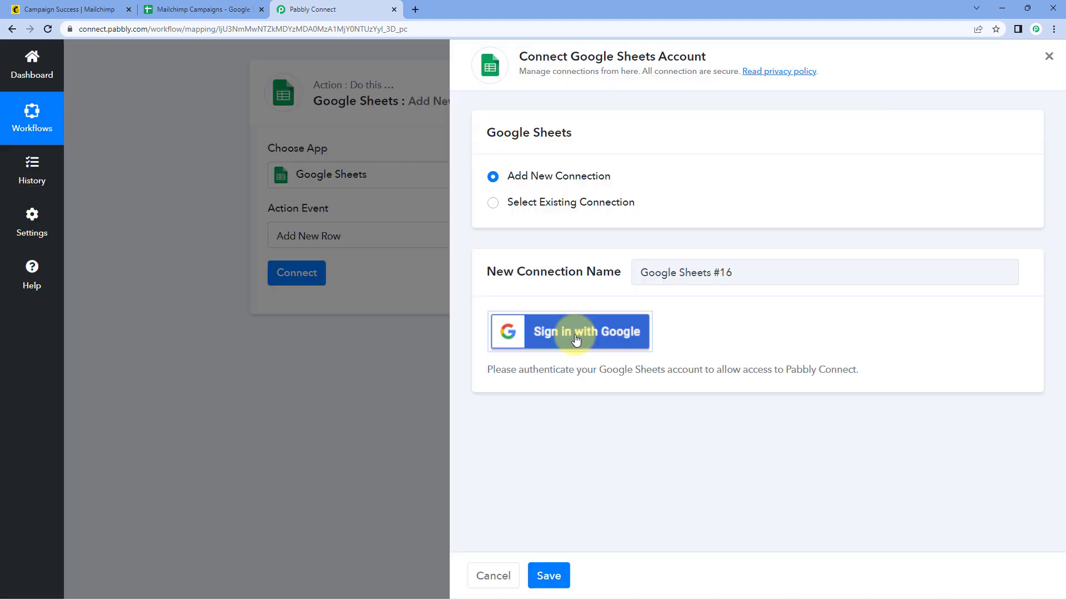
click(576, 339)
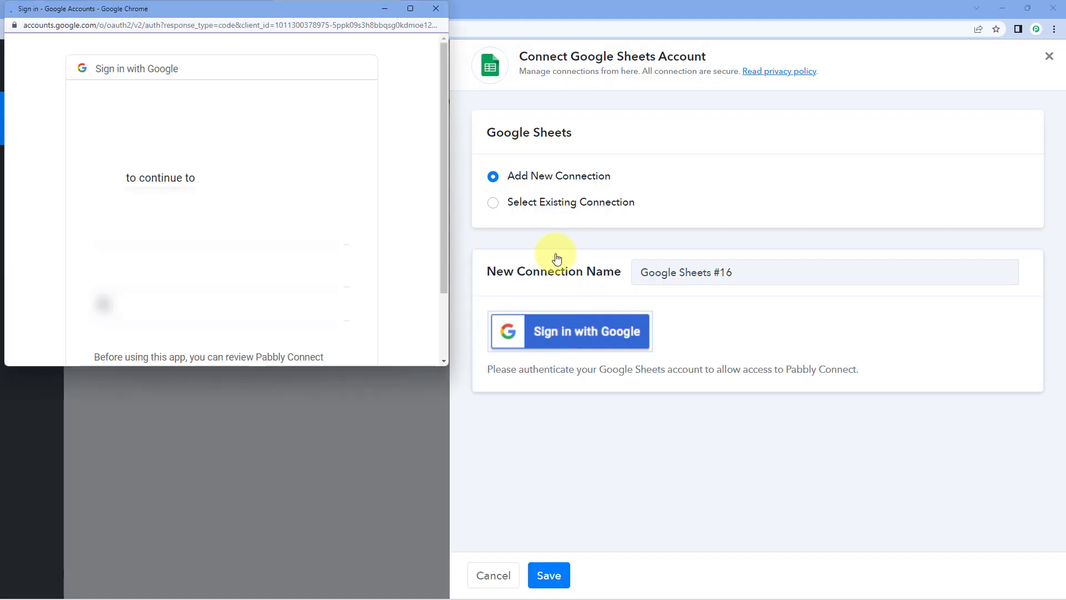
scroll(302, 222, down, 1)
click(302, 222)
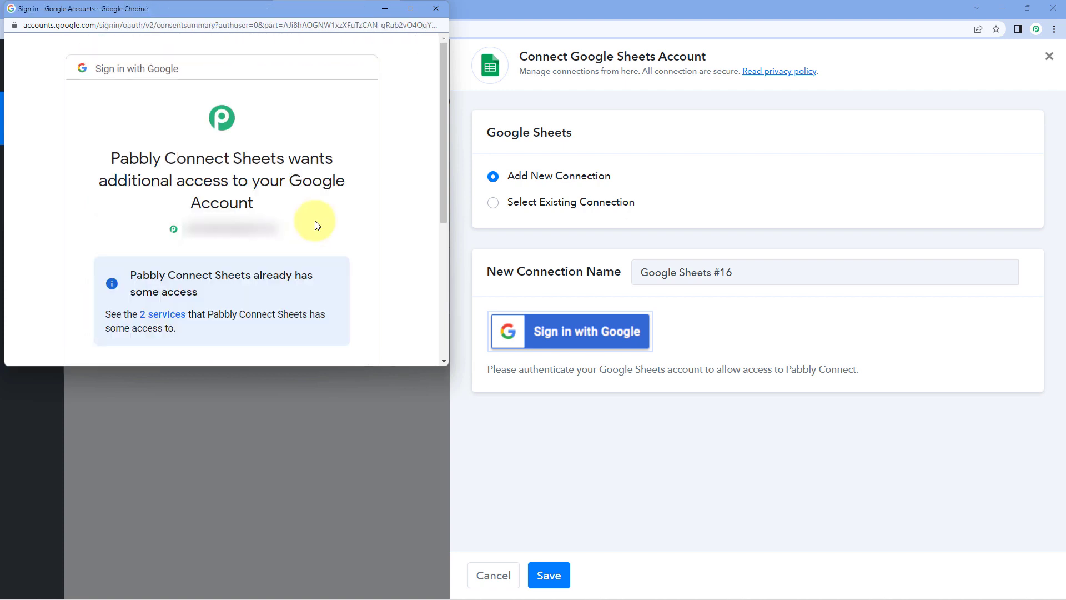
scroll(315, 224, down, 4)
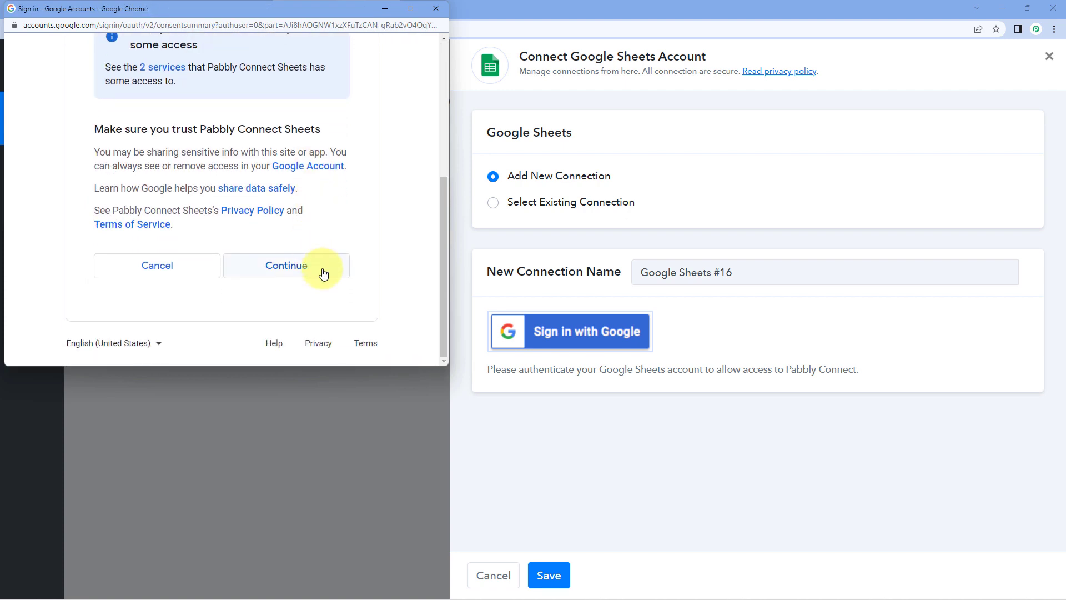
click(323, 274)
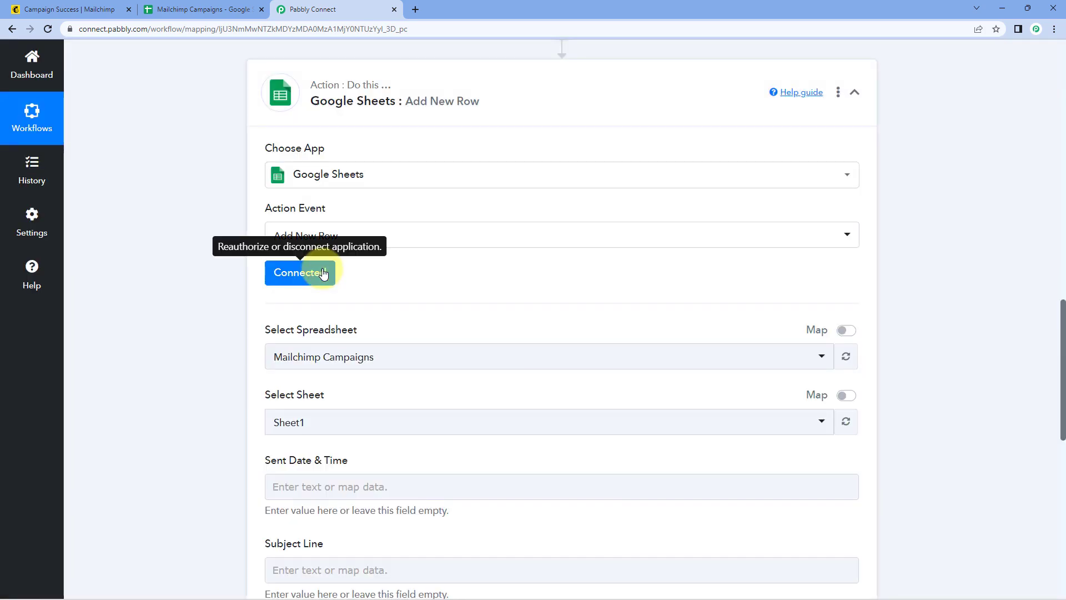
Choose Mailchimp Campaigns as the spreadsheet for the Add New Row action, checking its name against the open Google Sheets file
scroll(344, 286, down, 1)
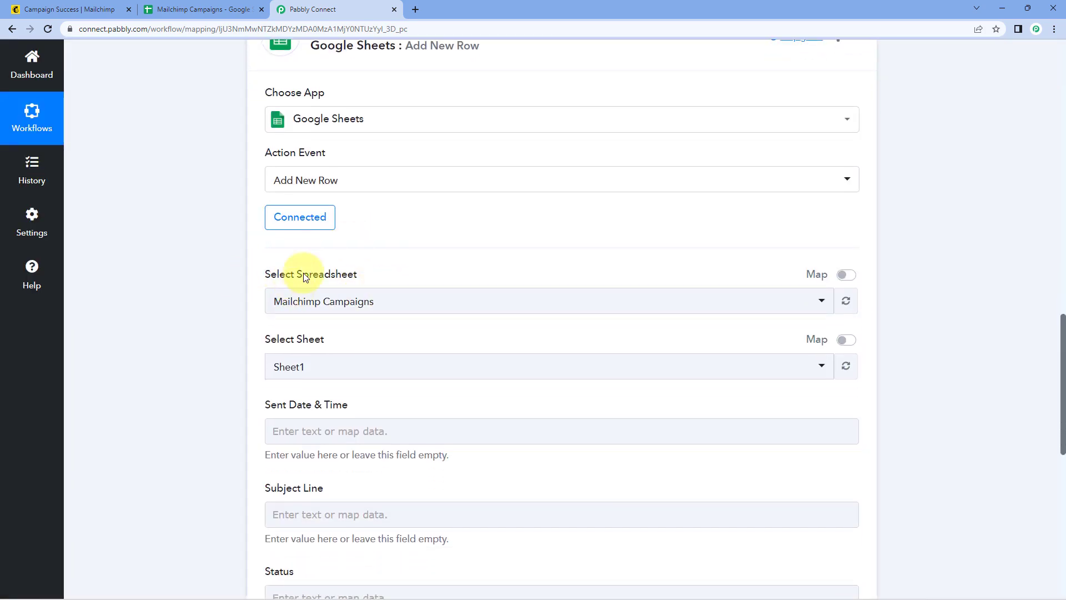
click(404, 301)
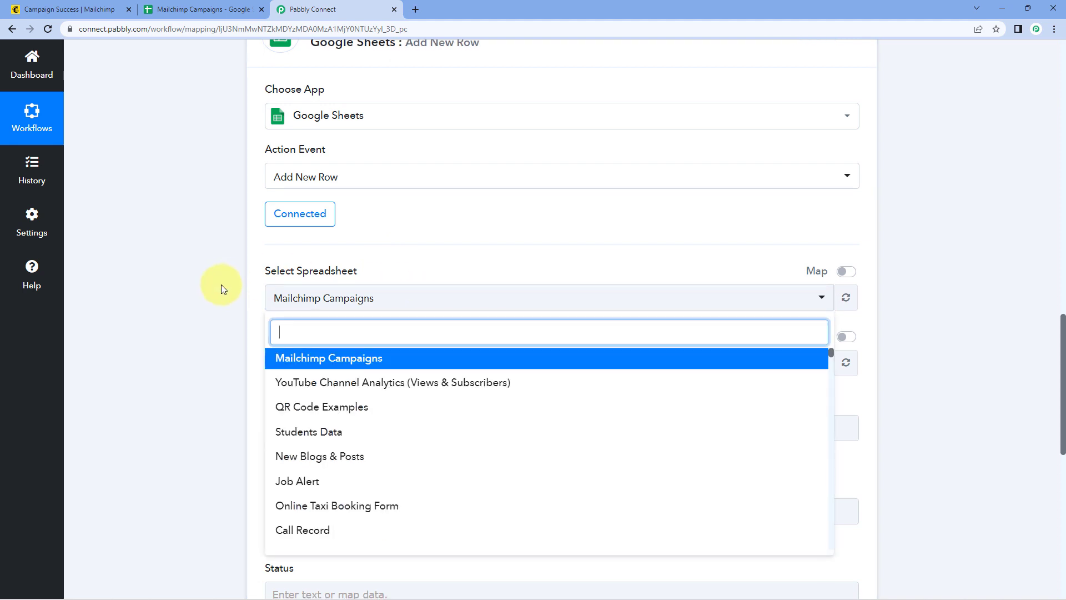
scroll(221, 285, down, 2)
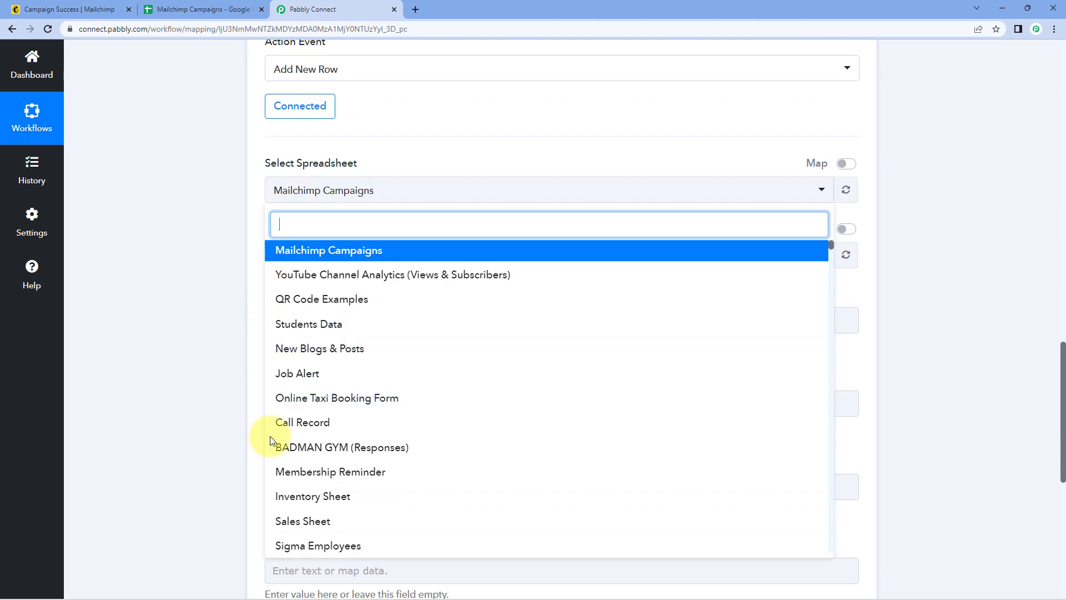
scroll(357, 408, down, 4)
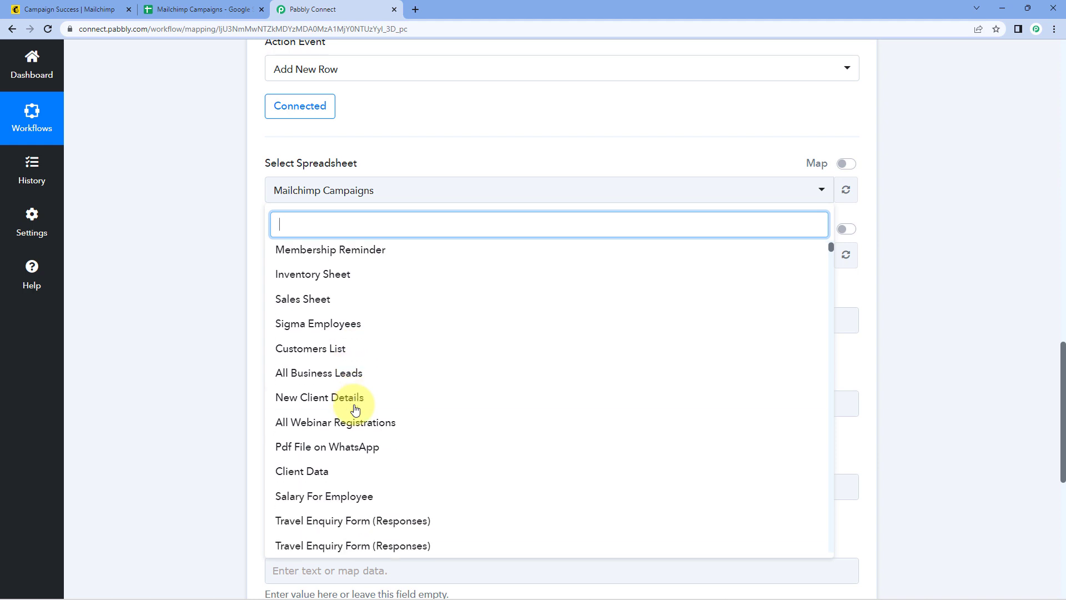
scroll(356, 409, up, 4)
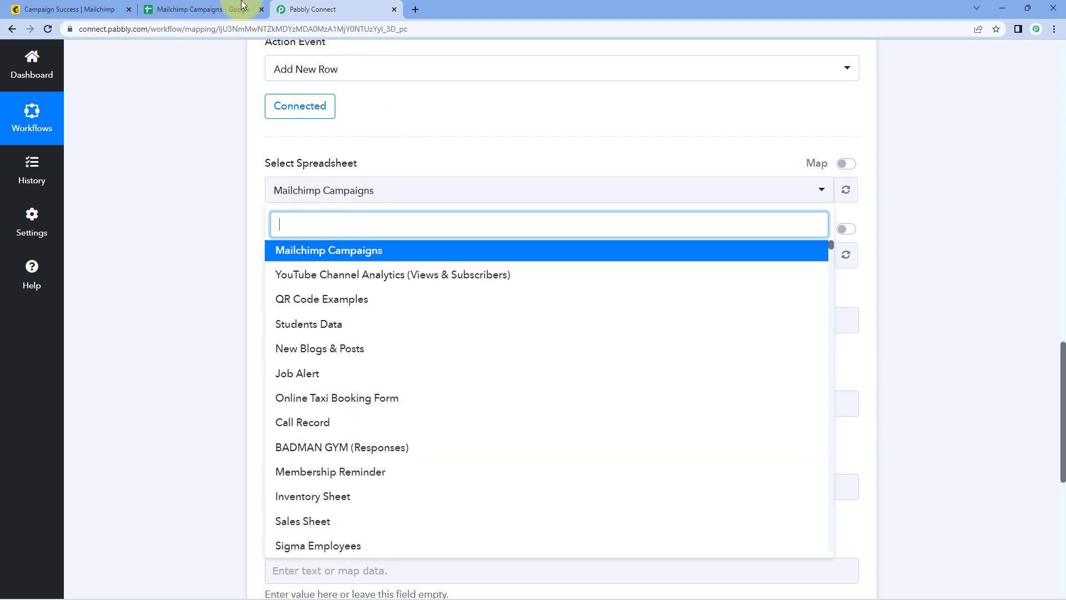
click(216, 8)
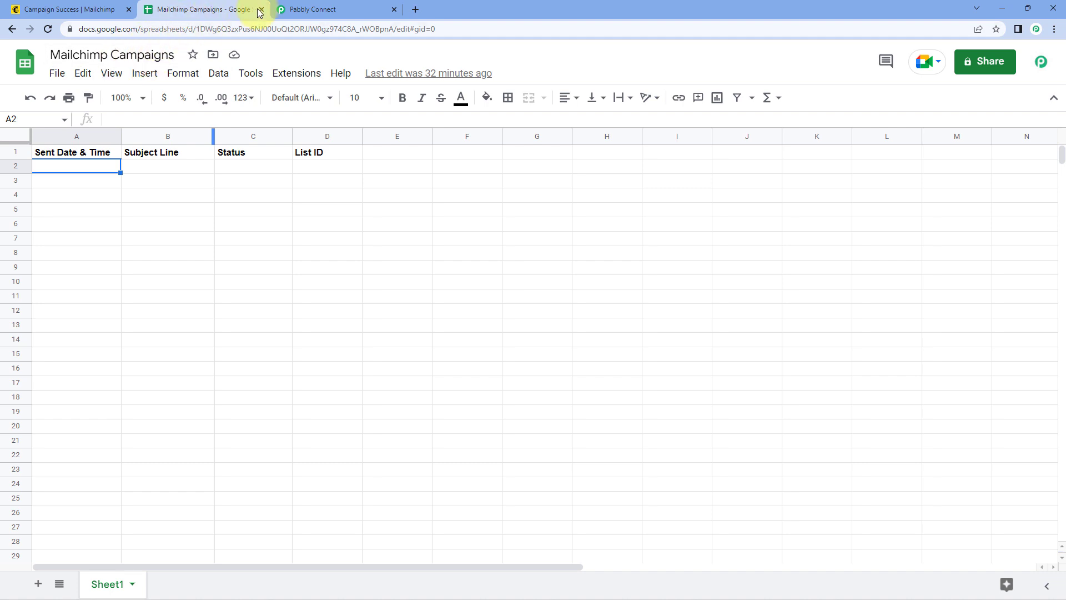
click(314, 9)
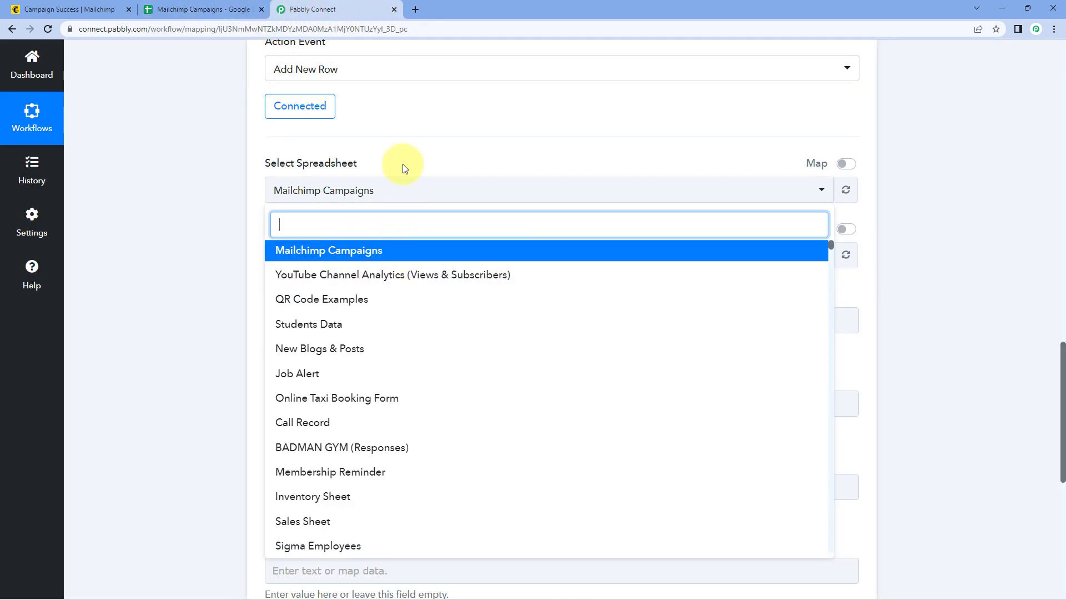
click(388, 251)
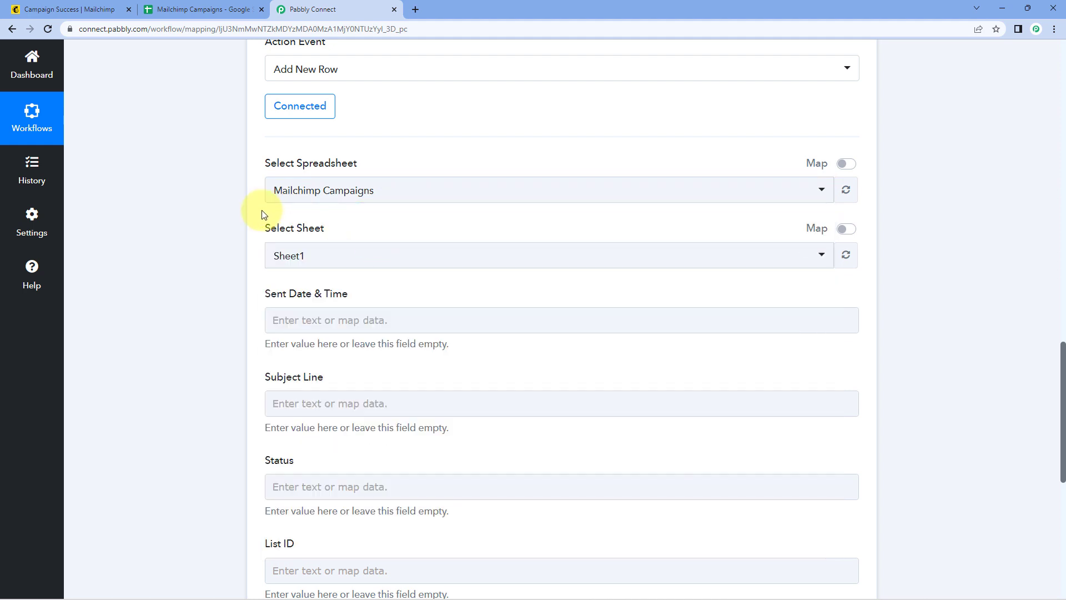
Choose Sheet1 as the target sheet for the new row, checking the sheet name in the Google Sheets file
scroll(264, 215, down, 1)
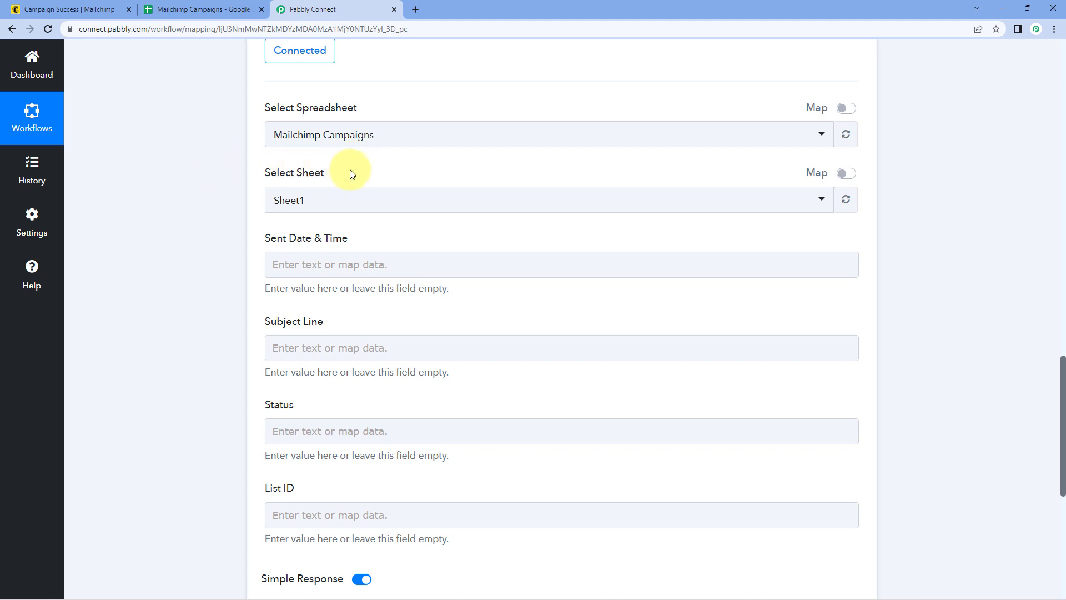
click(191, 10)
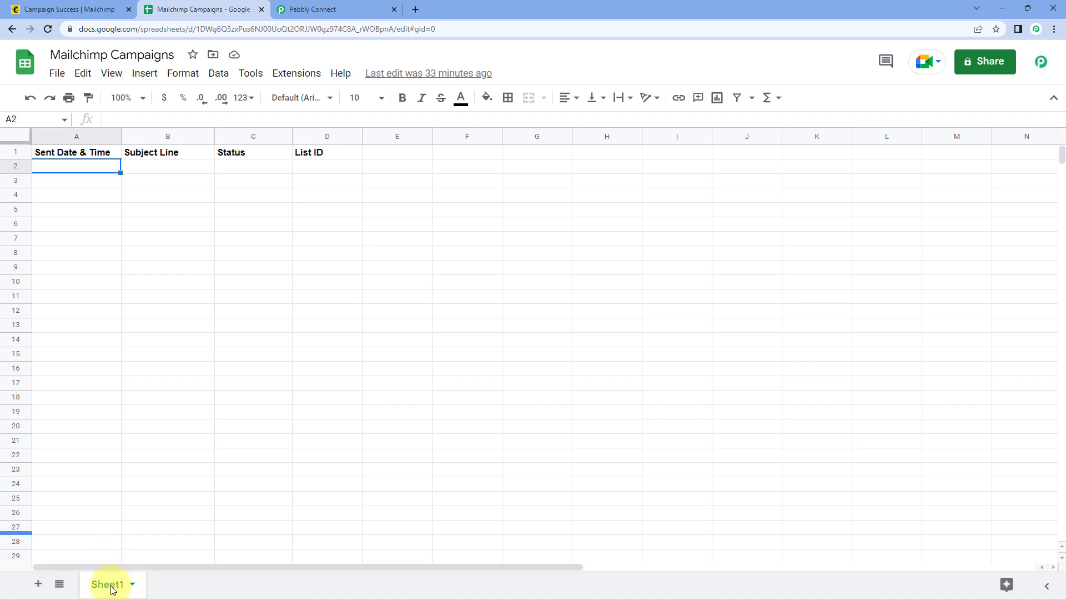
click(304, 7)
click(331, 191)
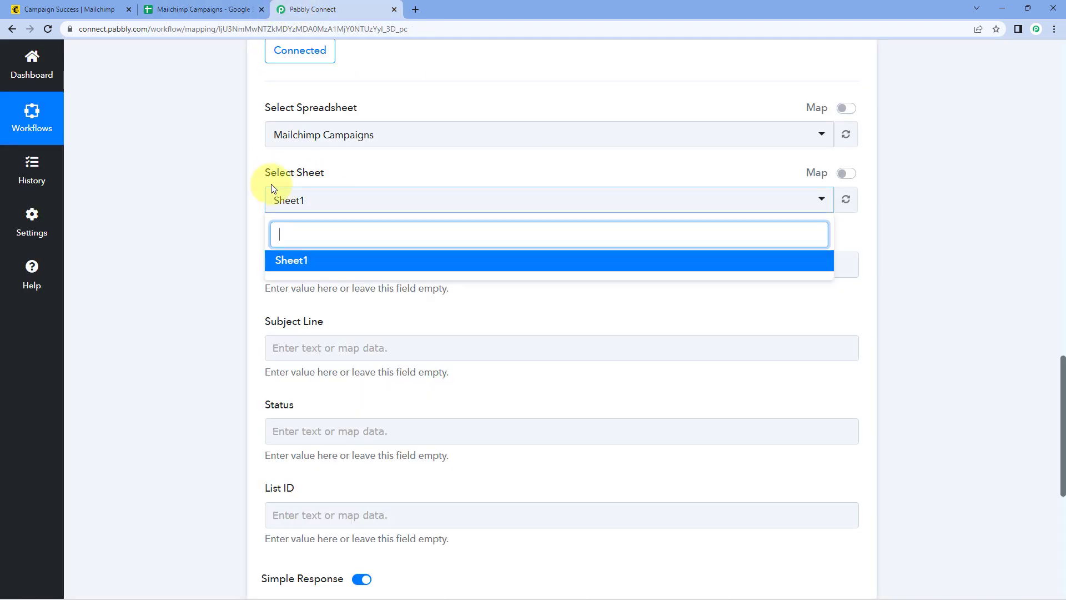
click(313, 260)
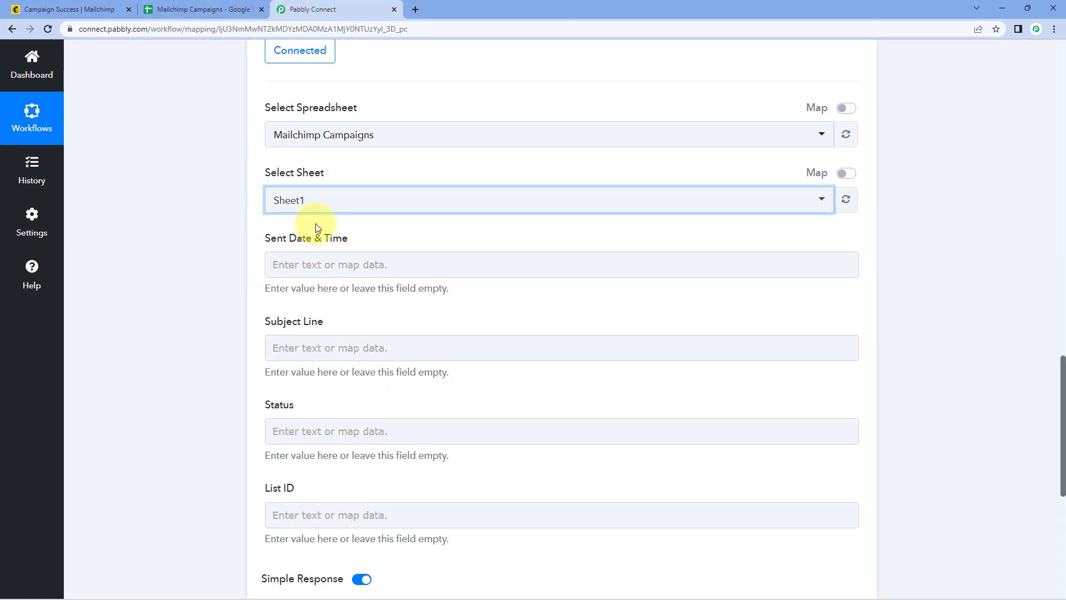
Compare the column headings in the Google Sheets file with the action's fields and review the captured Mailchimp response values
scroll(317, 228, down, 1)
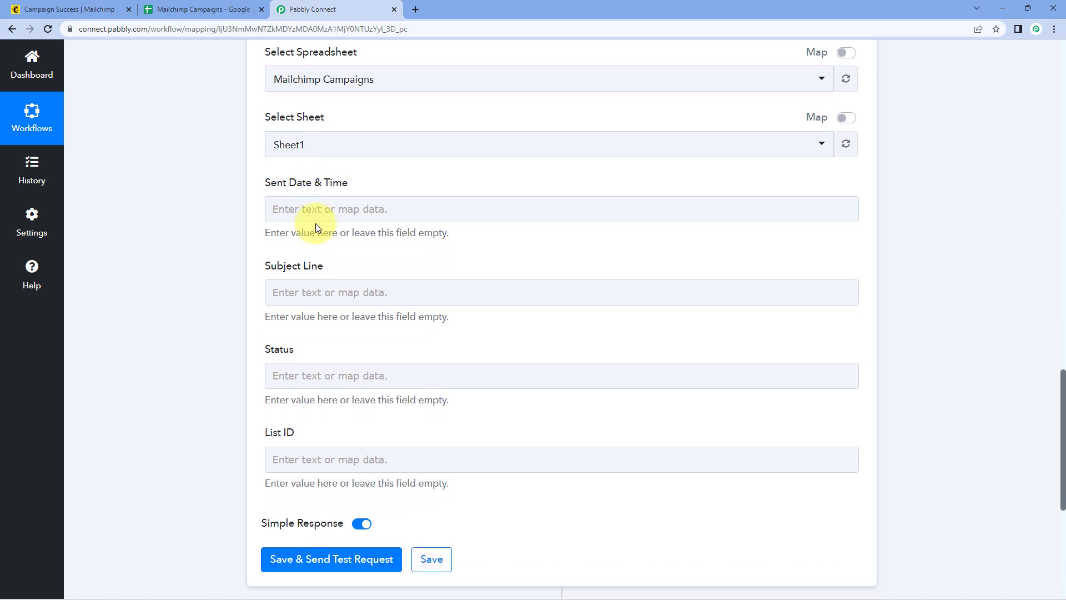
click(188, 6)
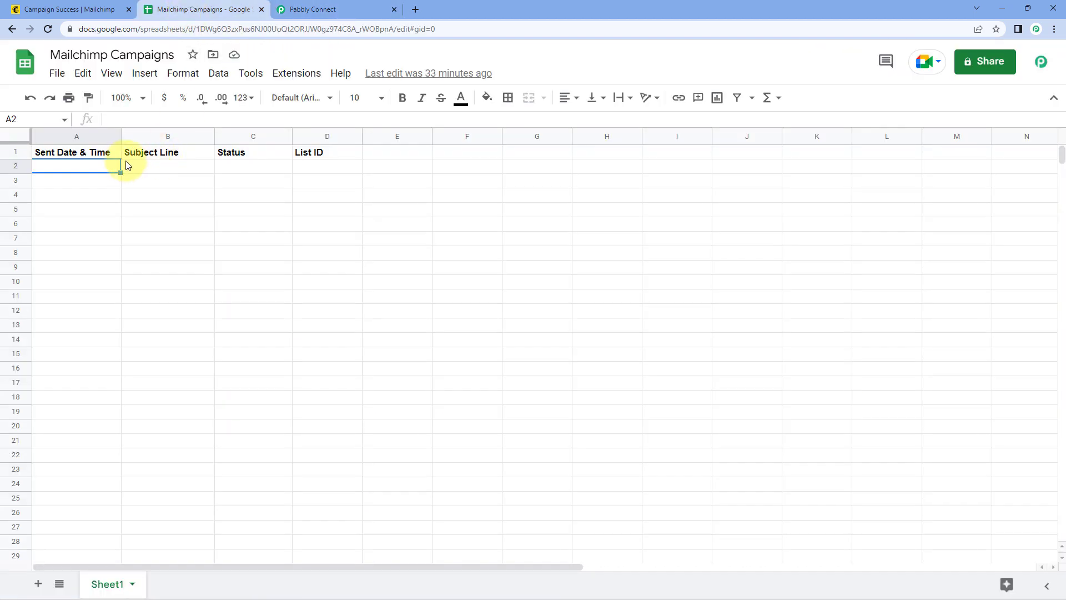
click(349, 8)
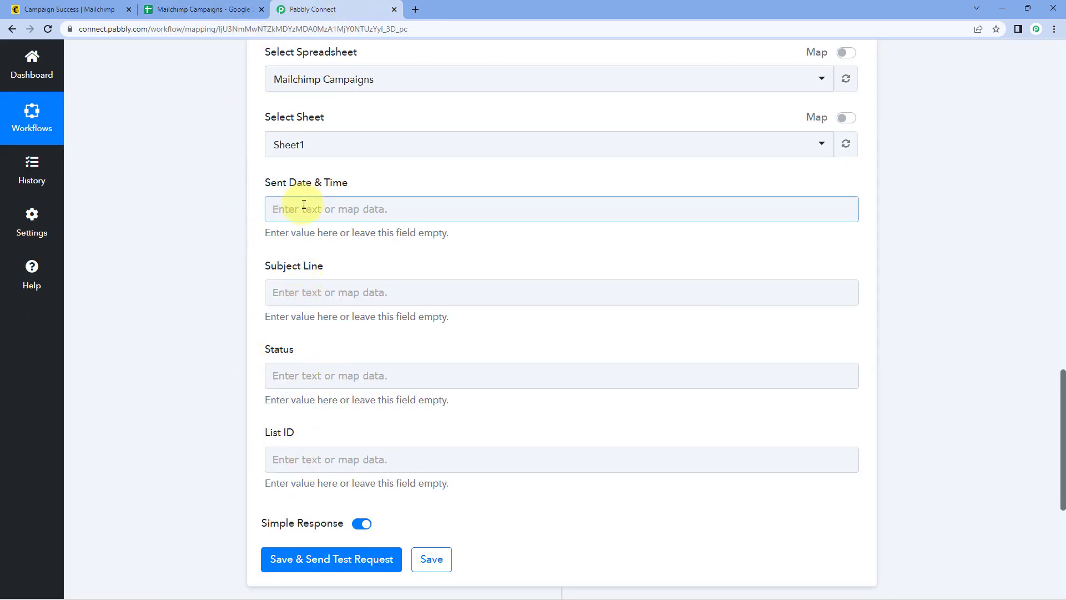
click(186, 10)
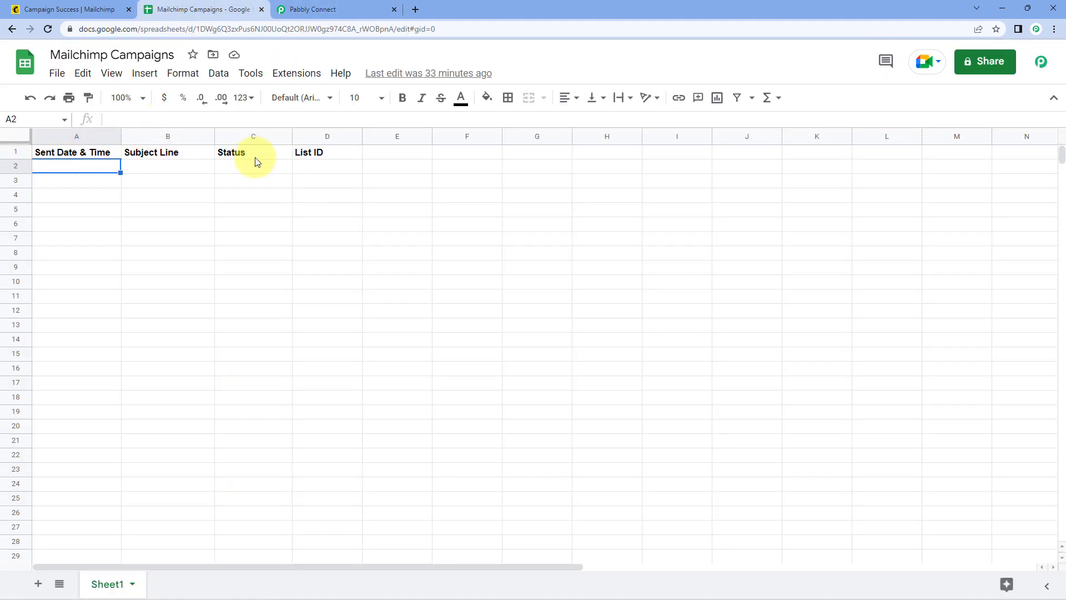
click(331, 6)
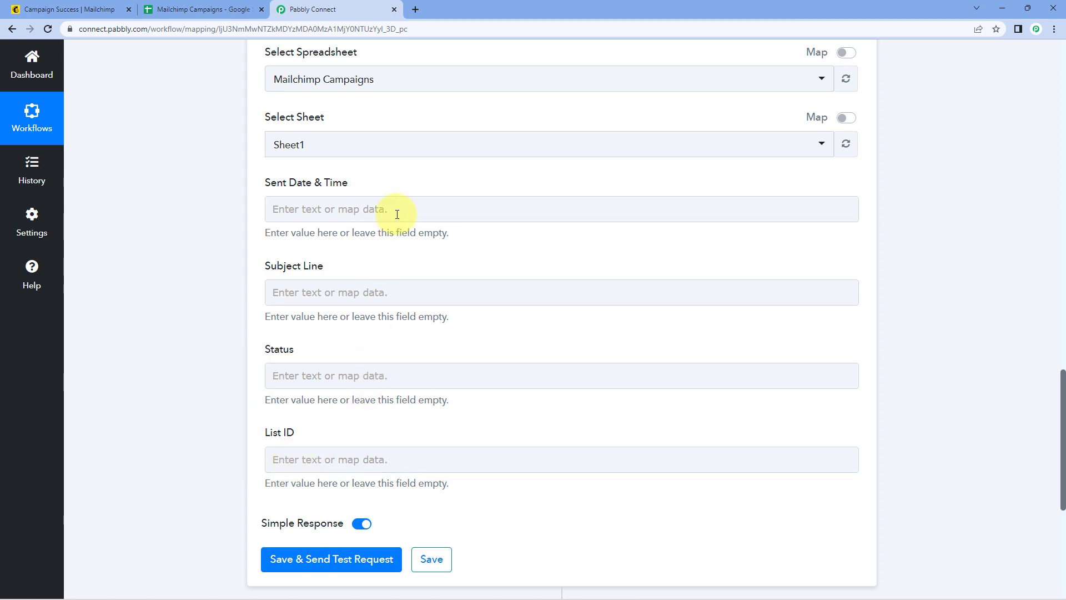
scroll(471, 285, up, 12)
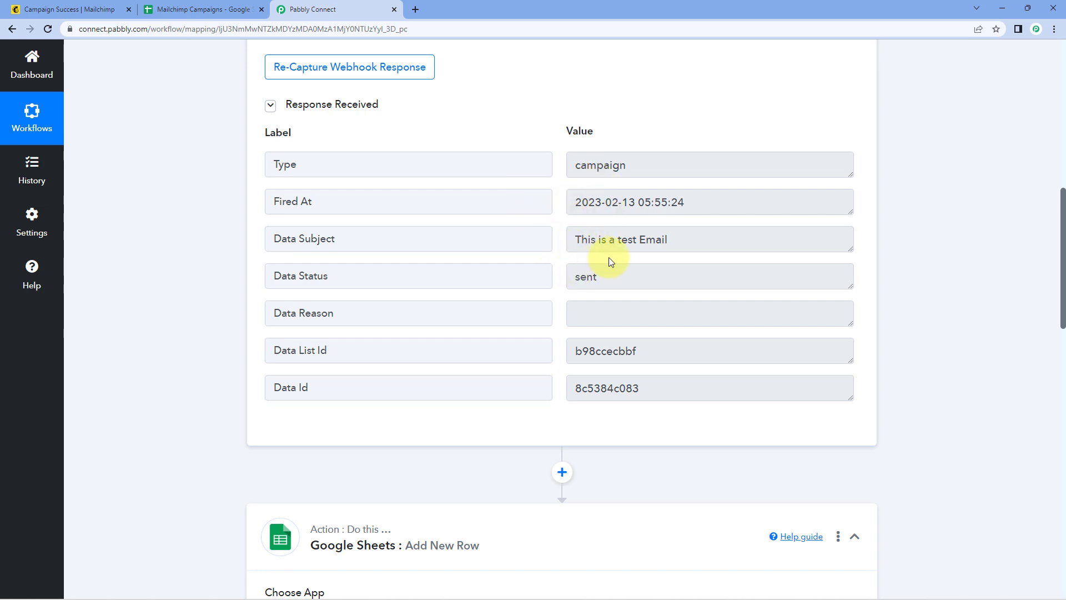
scroll(176, 307, down, 4)
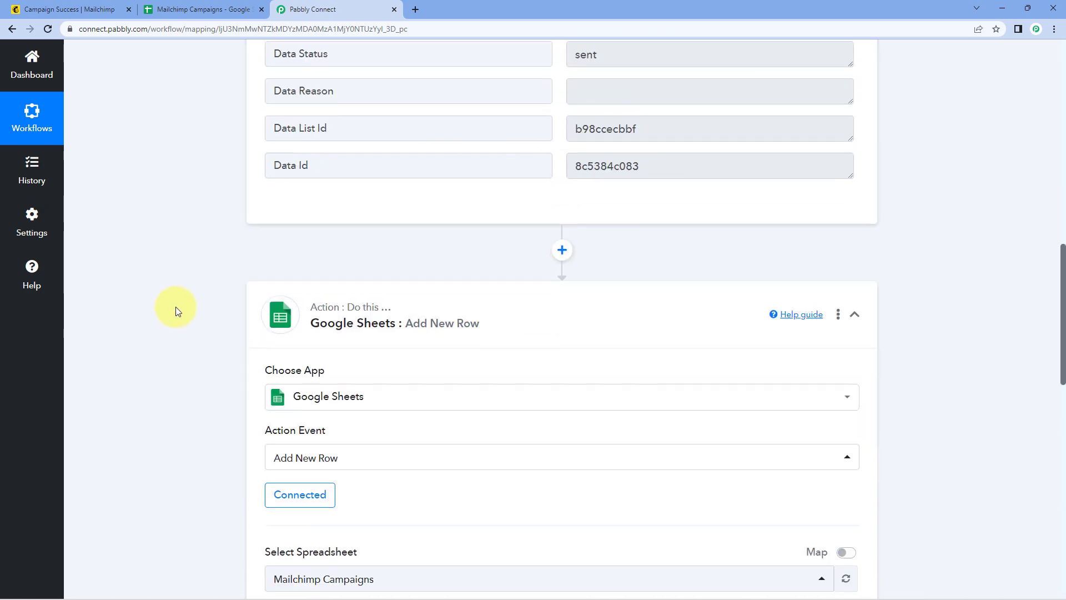
scroll(178, 308, down, 10)
Map the Sent Date & Time field to the Fired At value from the MailChimp: New Campaign step
click(320, 155)
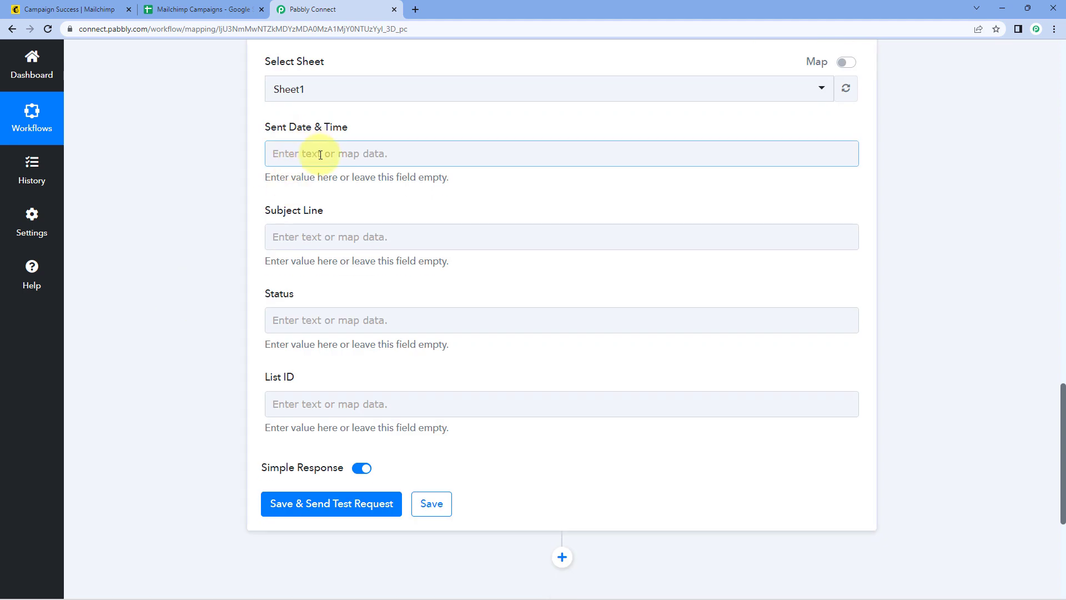
click(281, 152)
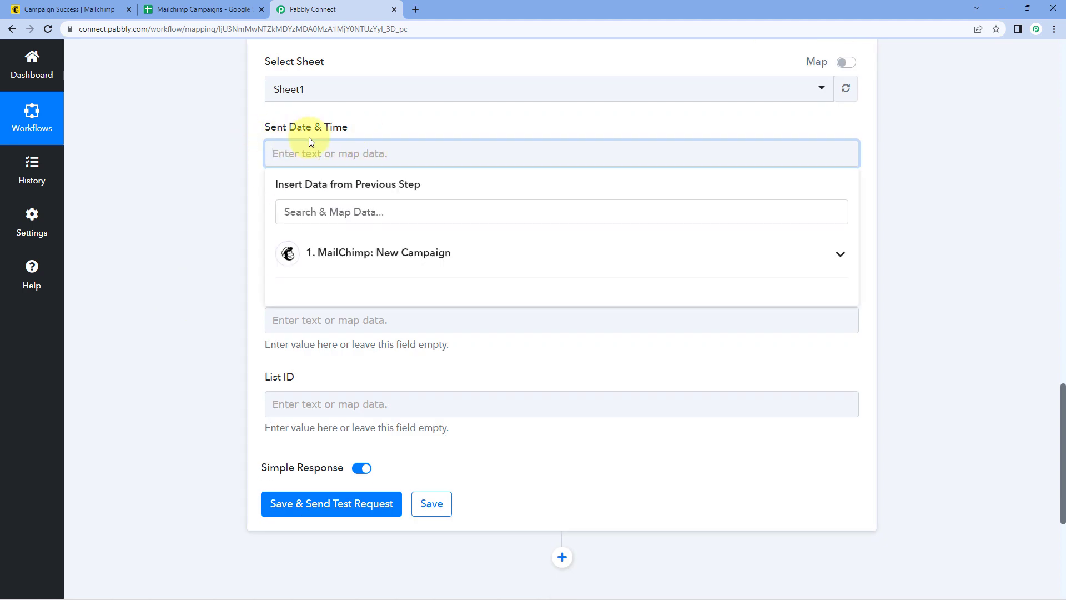
click(458, 255)
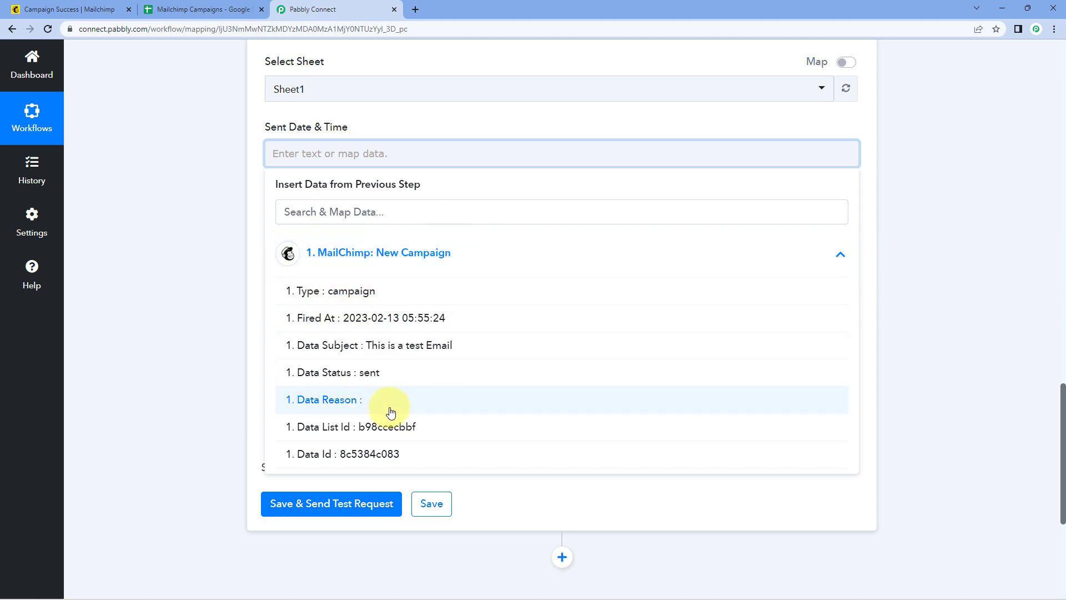
click(341, 327)
click(244, 222)
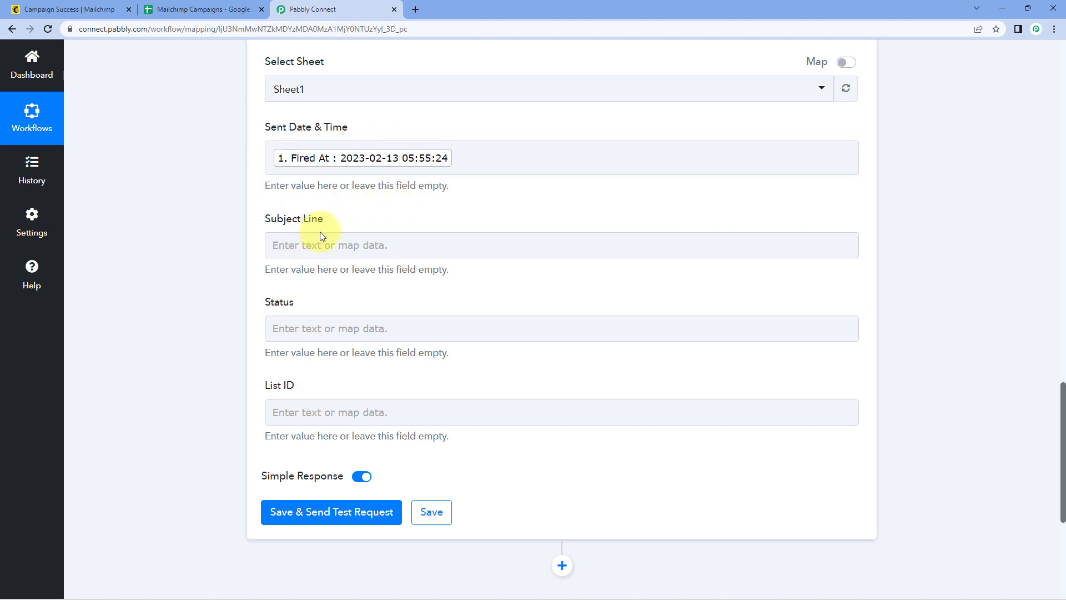
Map the Subject Line field to the Data Subject value from the MailChimp: New Campaign step
click(302, 240)
scroll(294, 243, down, 1)
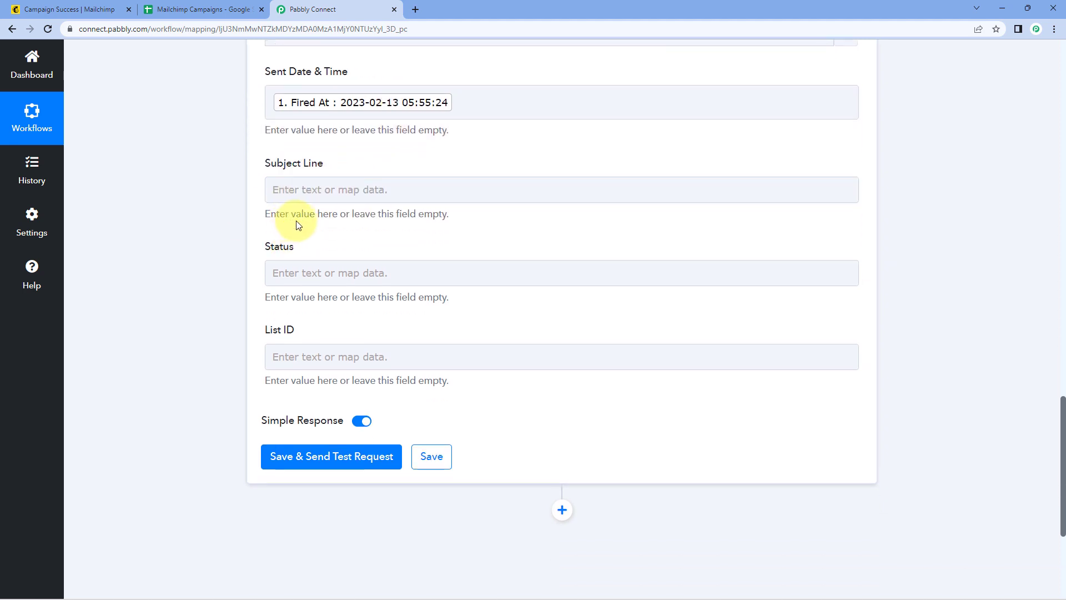
click(298, 189)
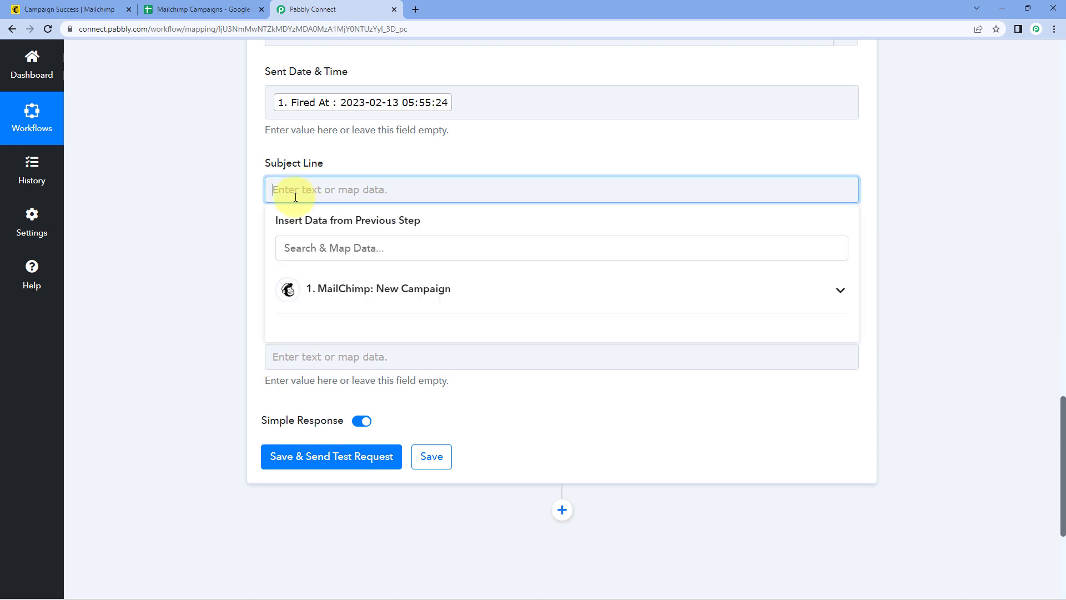
click(429, 282)
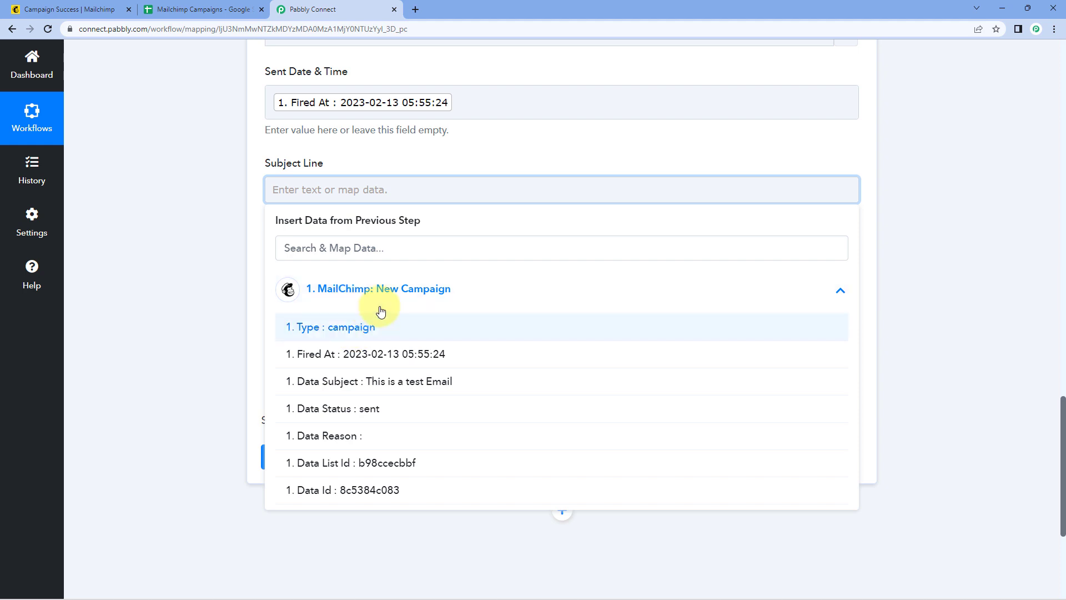
click(348, 383)
click(239, 248)
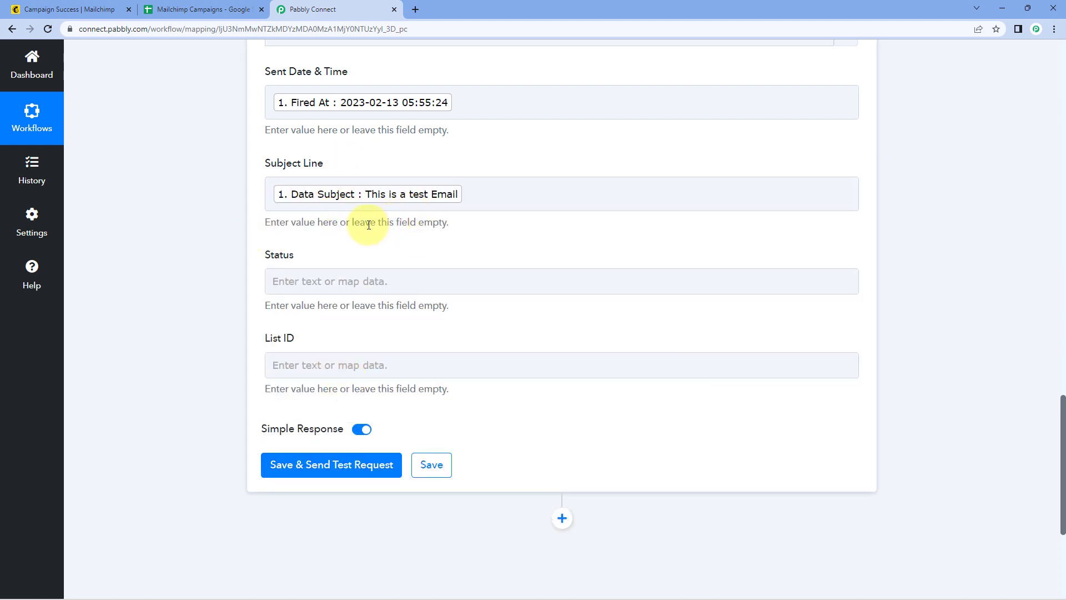
Map the Status field to the Data Status value from the MailChimp: New Campaign step
scroll(267, 204, down, 1)
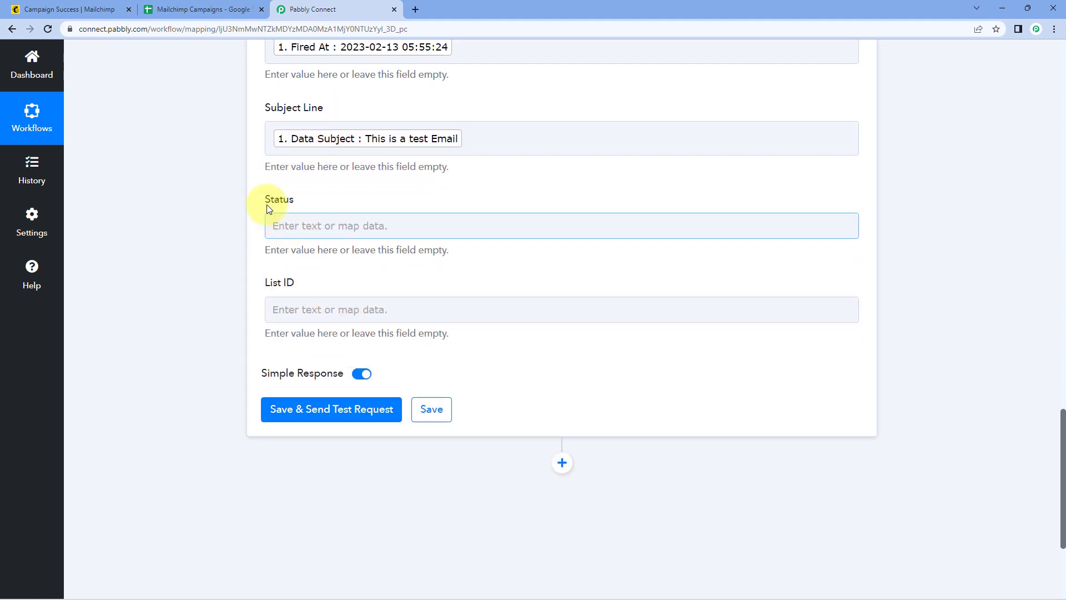
click(319, 224)
click(383, 325)
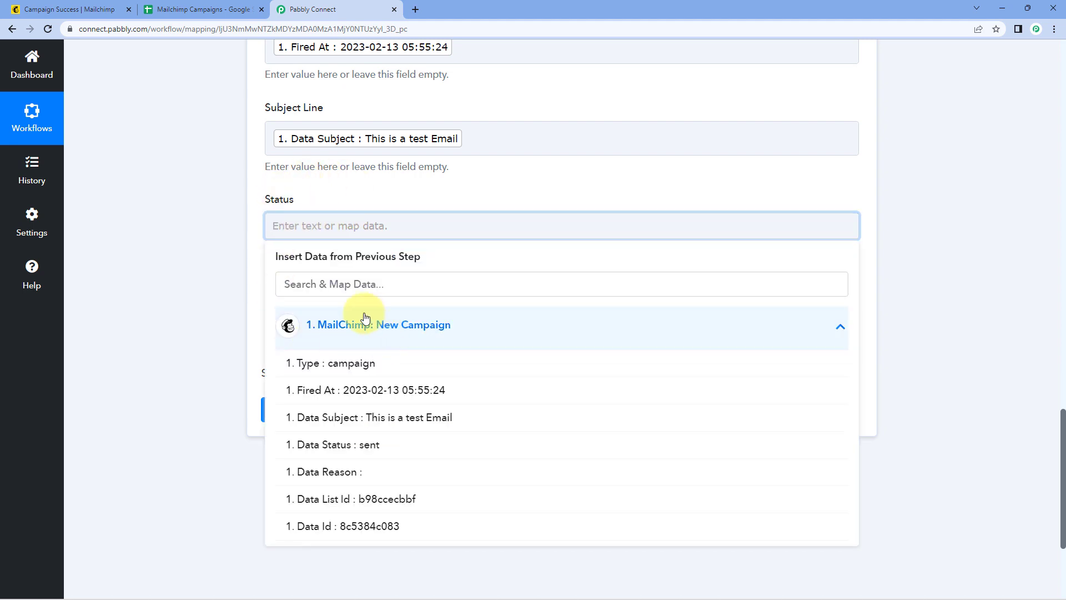
click(398, 447)
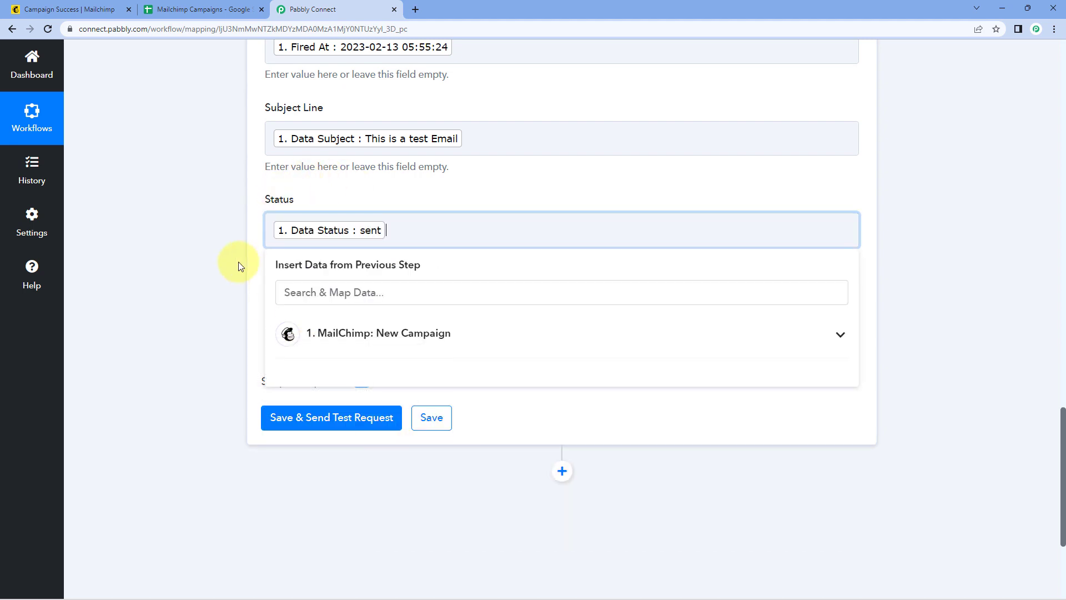
click(238, 262)
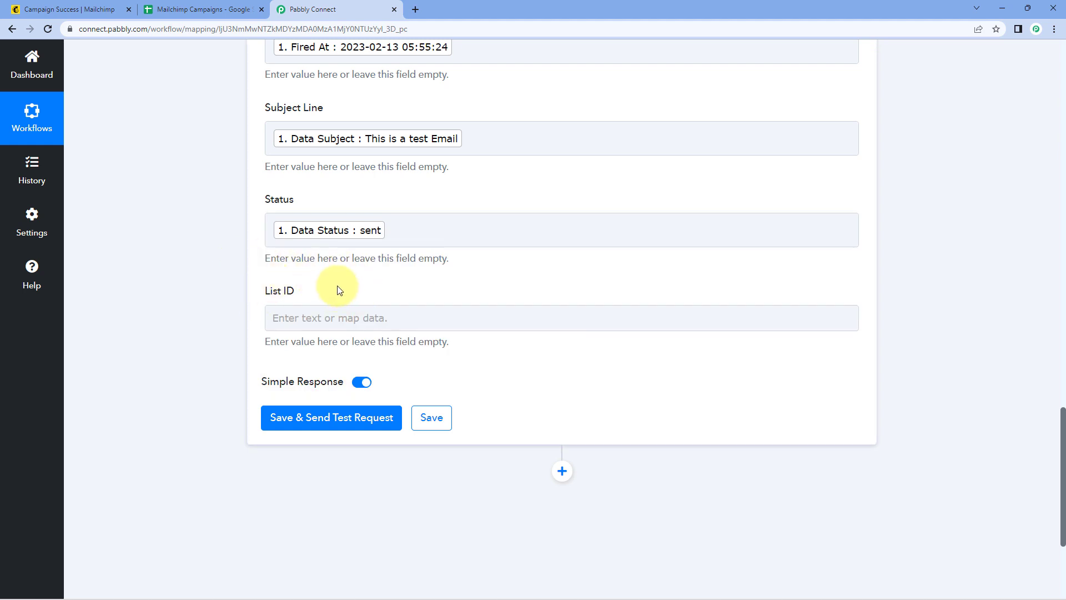
Map the List ID field to the Data List Id value from the MailChimp step and review the mapped fields
click(333, 319)
click(392, 317)
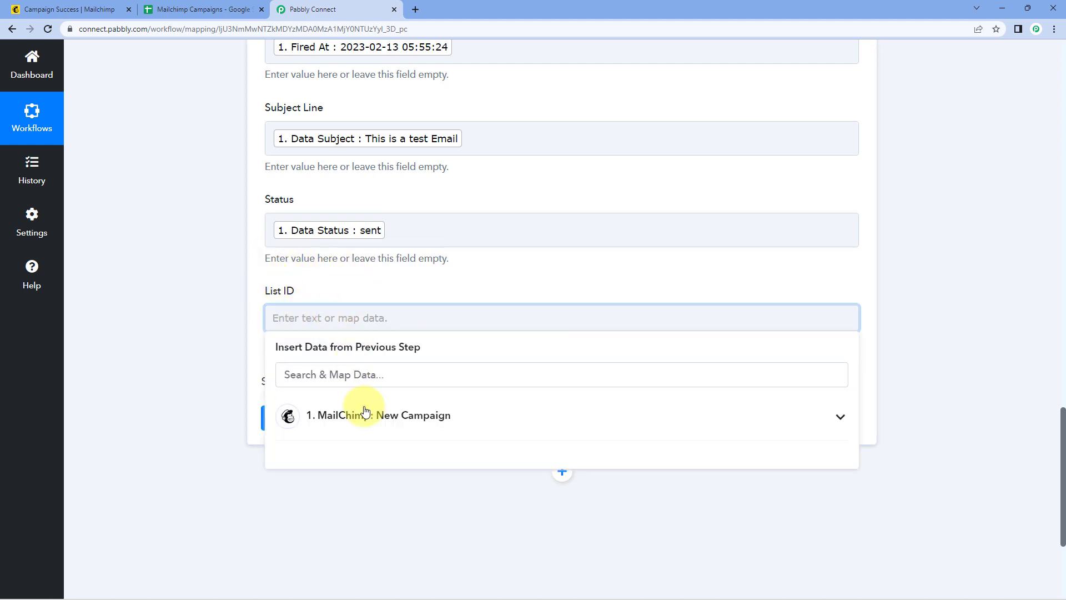
click(398, 418)
scroll(366, 533, down, 1)
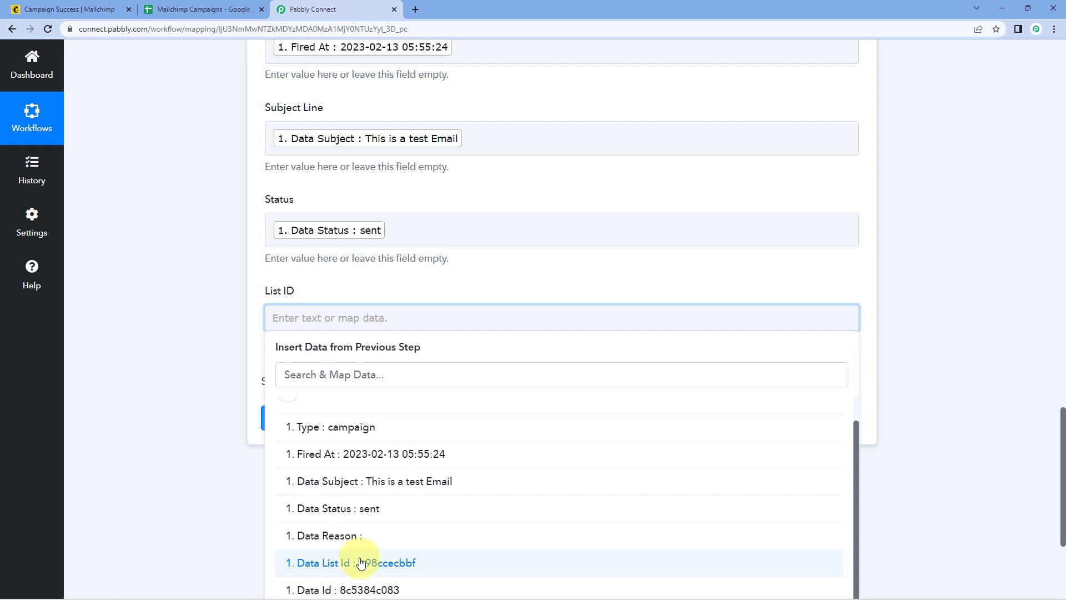
click(360, 564)
click(188, 311)
scroll(188, 311, up, 2)
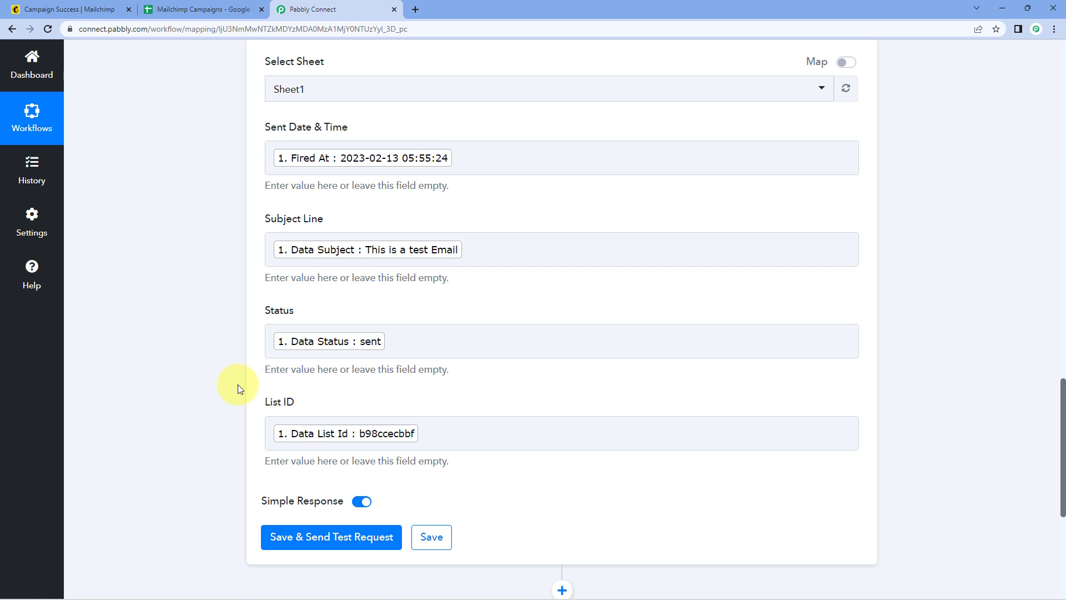
scroll(277, 316, down, 3)
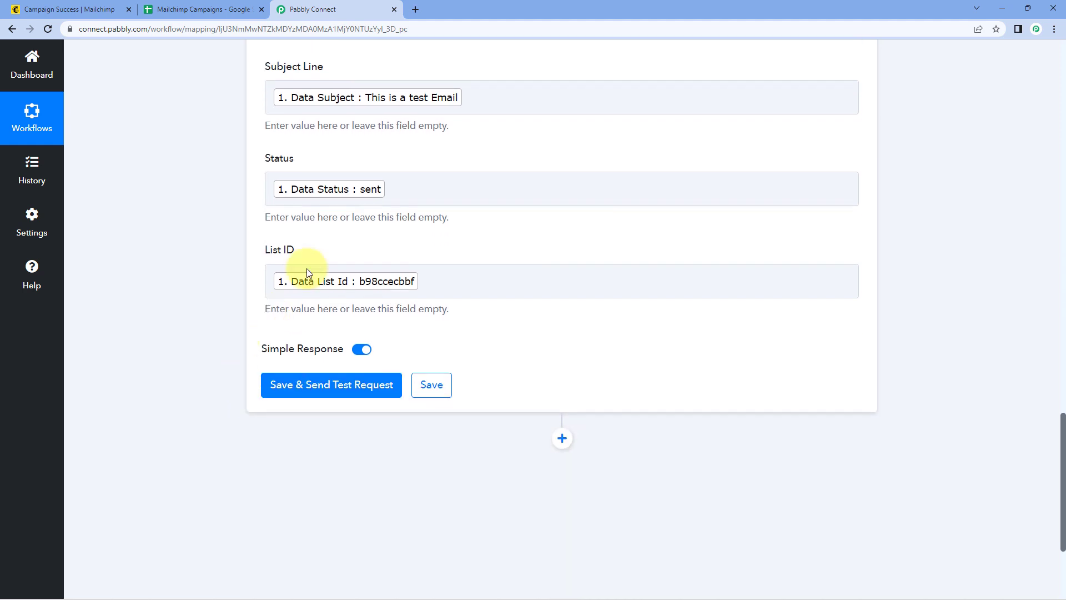
Save the Google Sheets action, send its test request and review the responses received by both workflow steps
scroll(247, 238, down, 2)
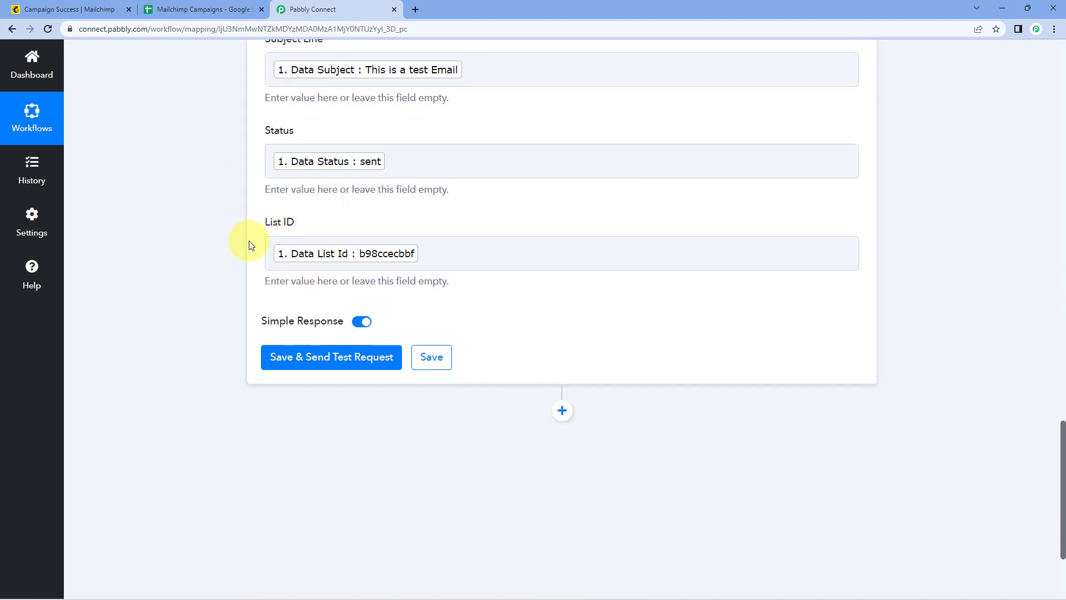
click(333, 262)
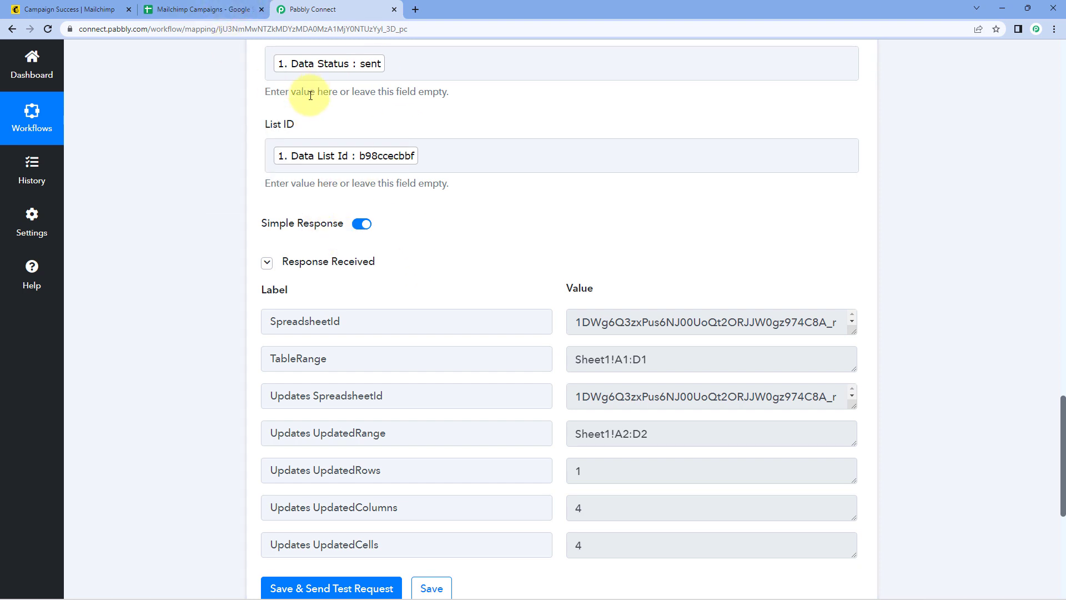
scroll(311, 94, up, 3)
scroll(521, 219, up, 15)
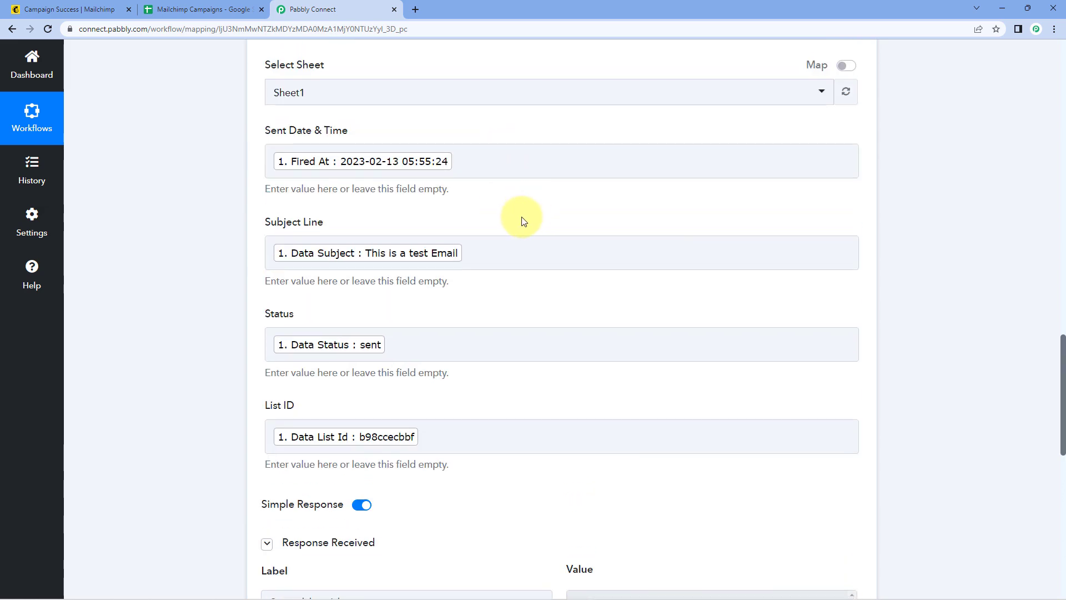
scroll(522, 223, up, 3)
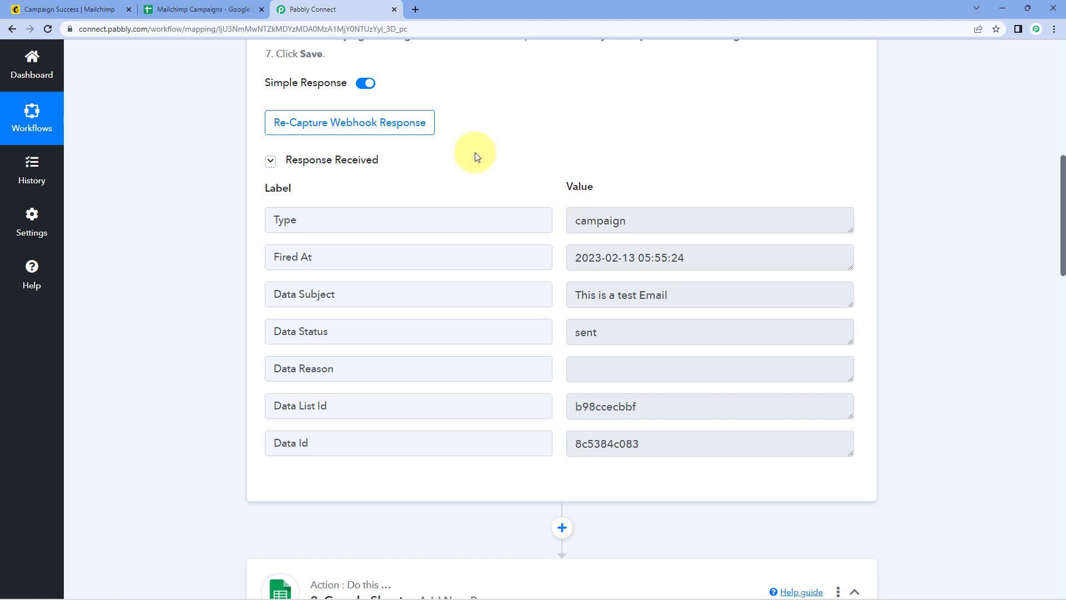
Switch to the Mailchimp Campaigns spreadsheet and remove the bold formatting from row 2
click(206, 4)
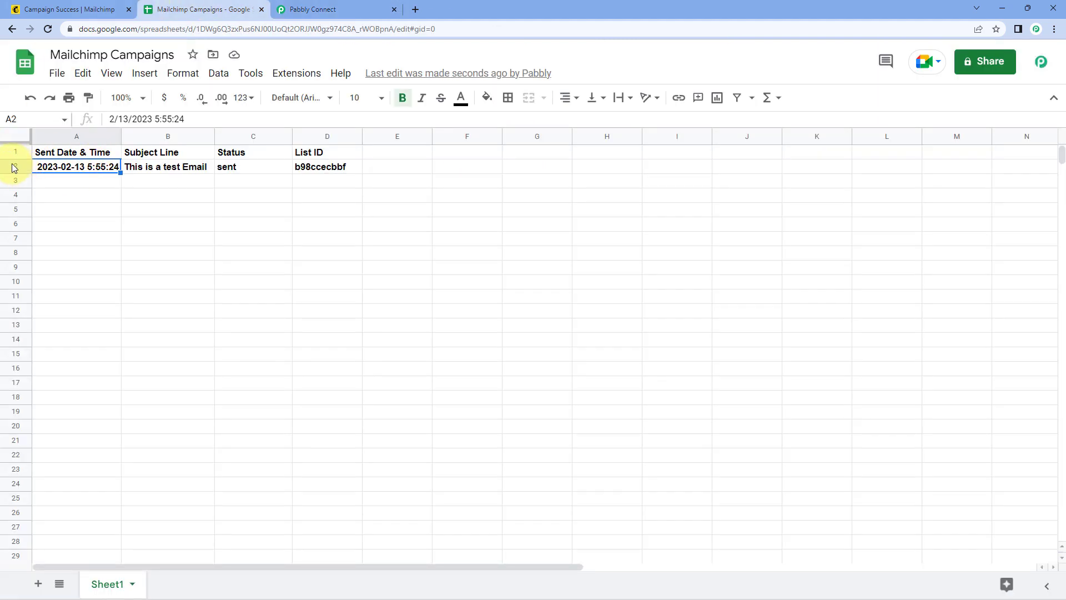
click(15, 166)
key(ctrl+b)
click(88, 182)
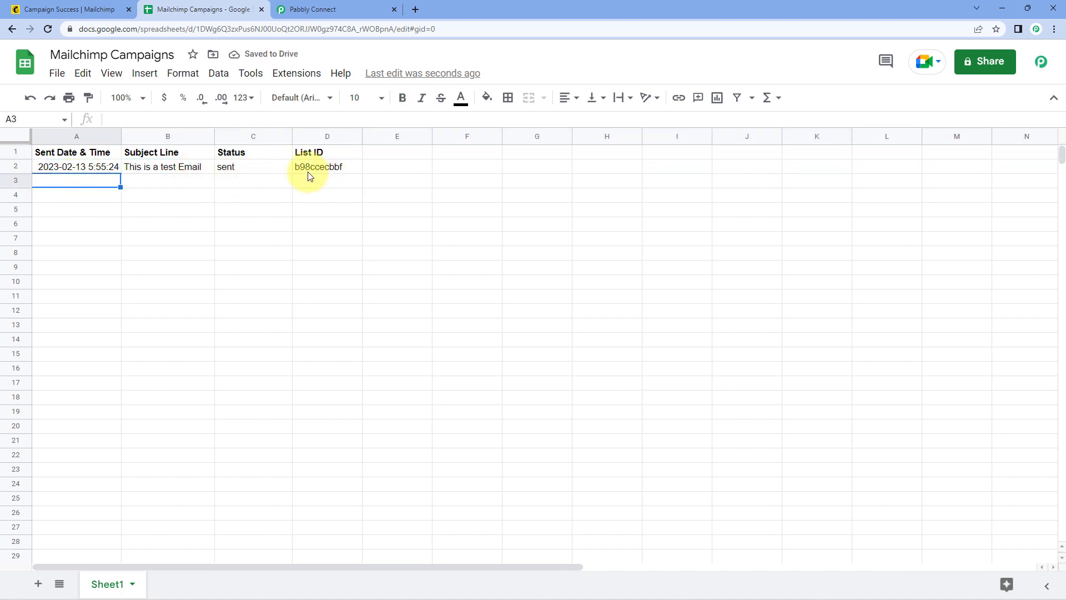
Check the date, subject, status and list ID in row 2, comparing the subject line with the campaign sent in Mailchimp
click(102, 171)
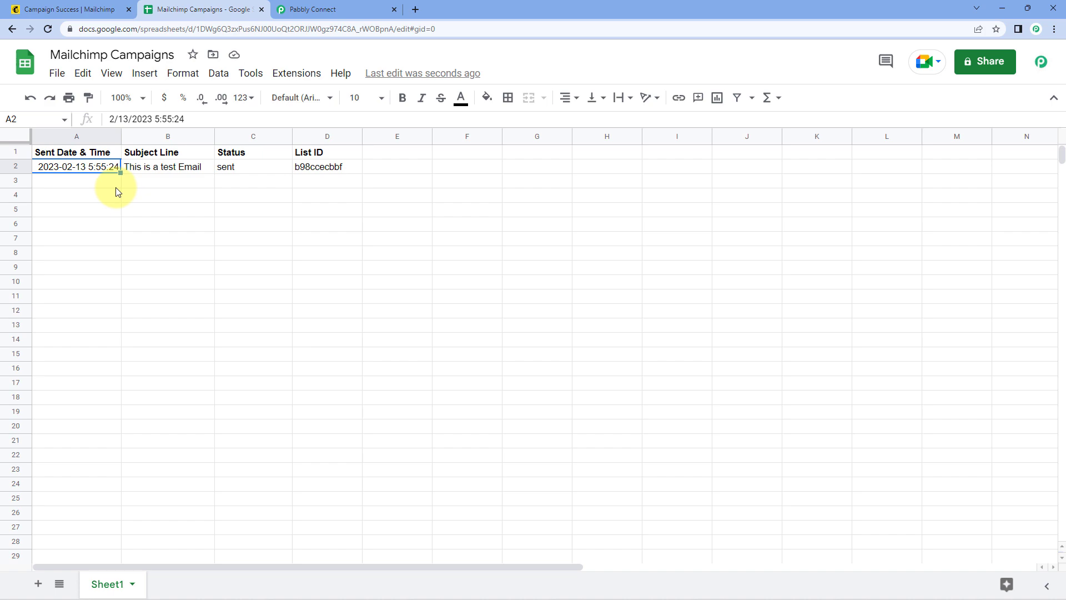
click(174, 168)
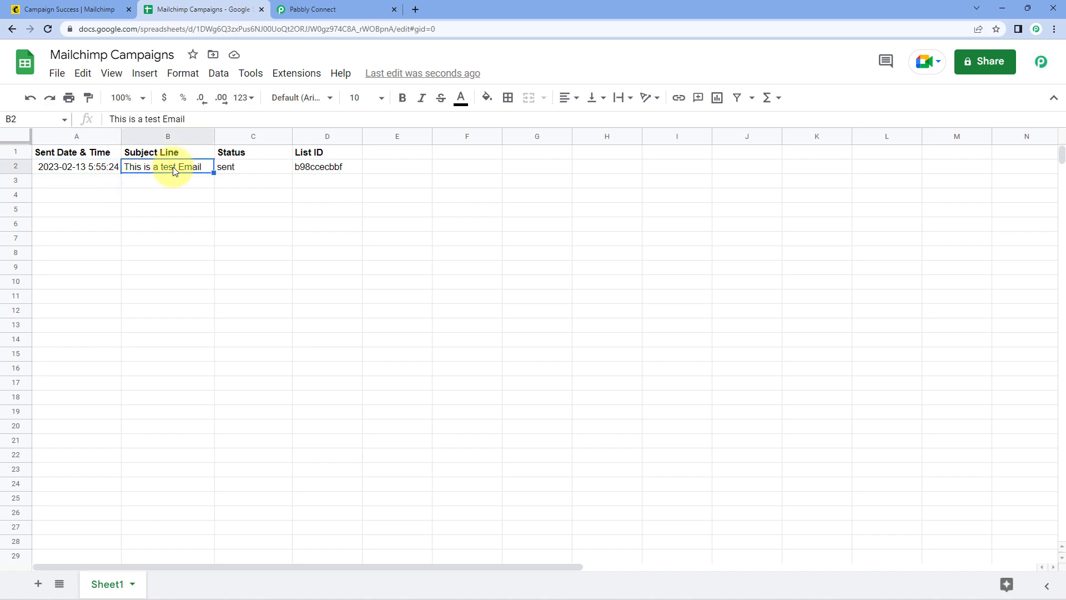
click(69, 9)
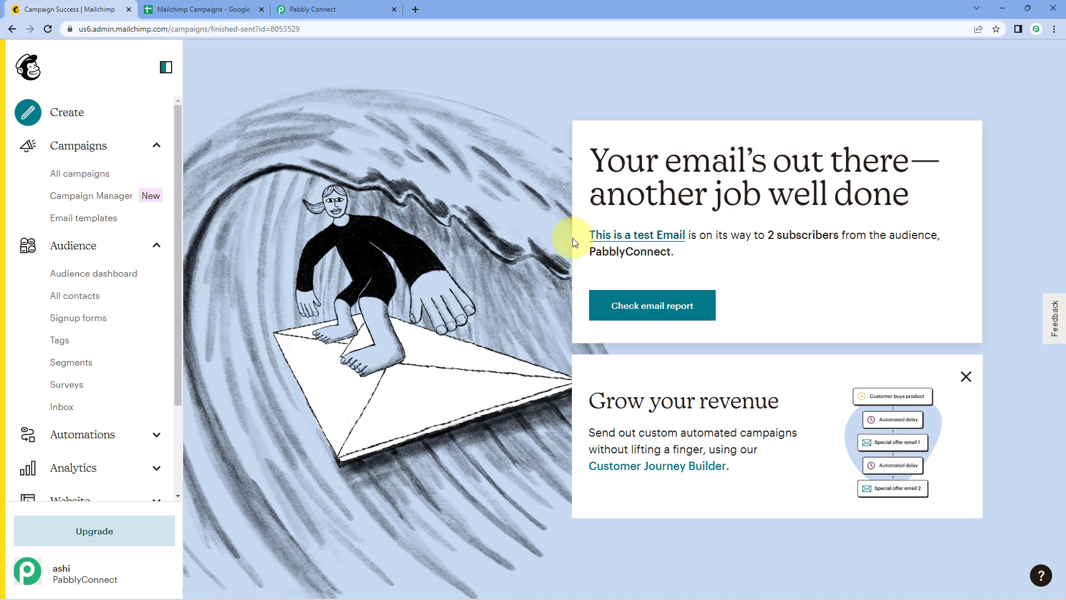
click(250, 9)
click(264, 169)
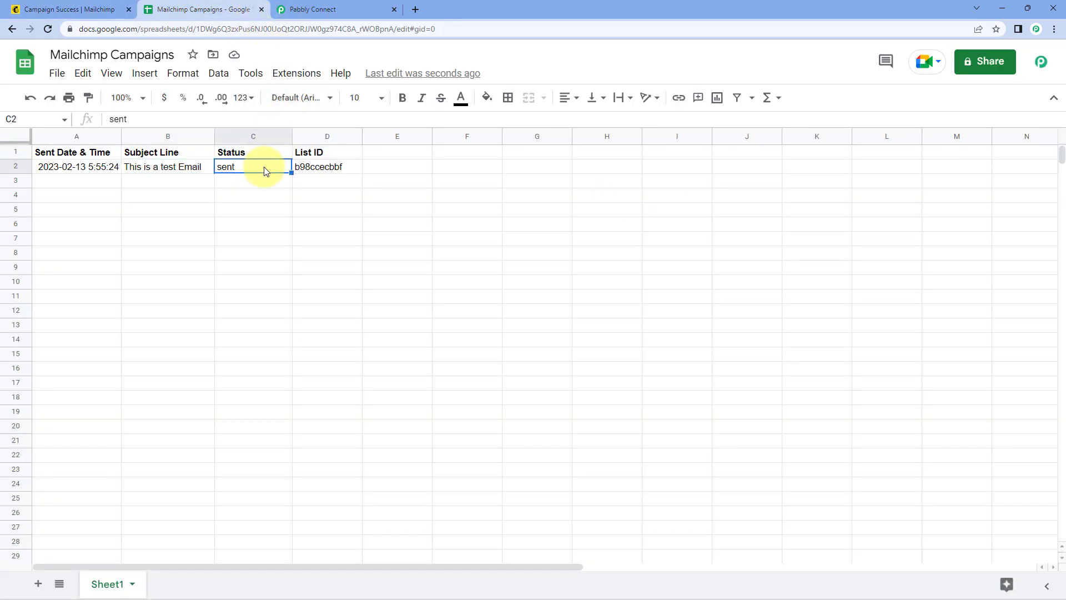
click(328, 169)
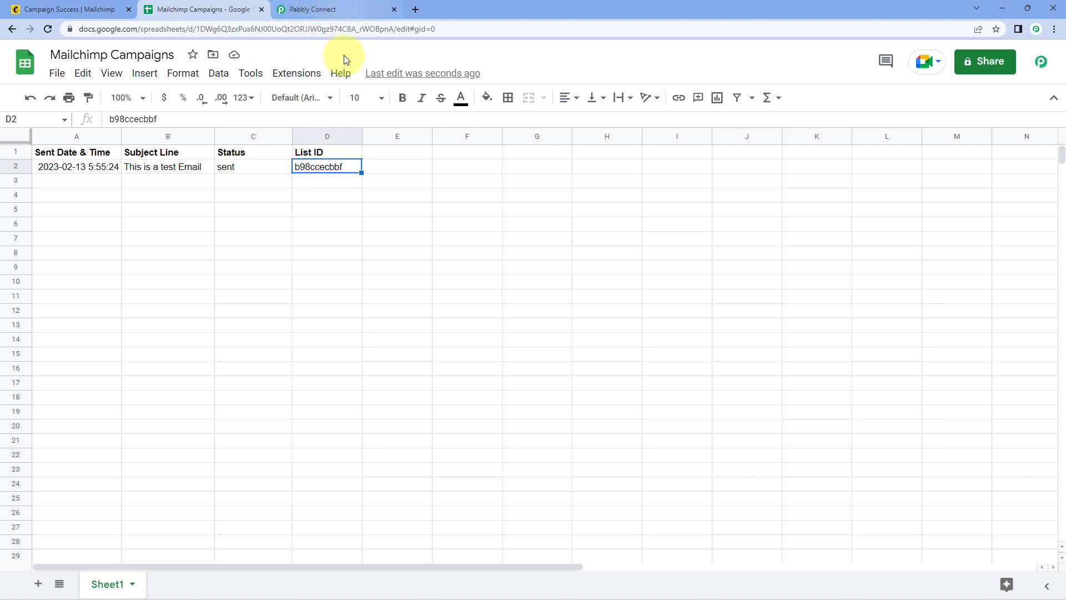
click(78, 181)
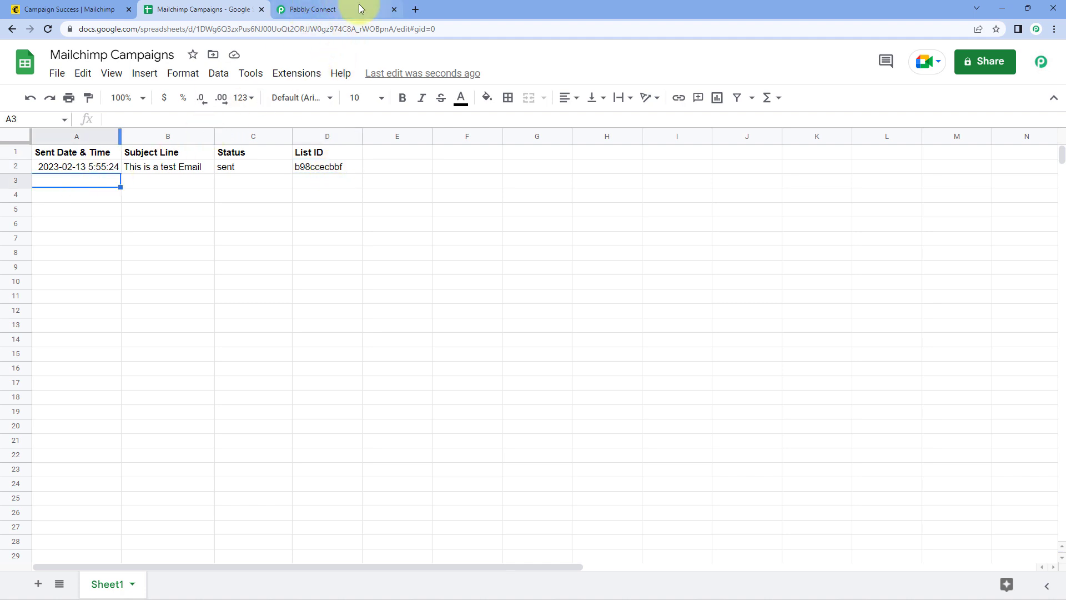
Return to Pabbly Connect and collapse the MailChimp trigger and Google Sheets action steps
click(350, 10)
scroll(866, 214, up, 8)
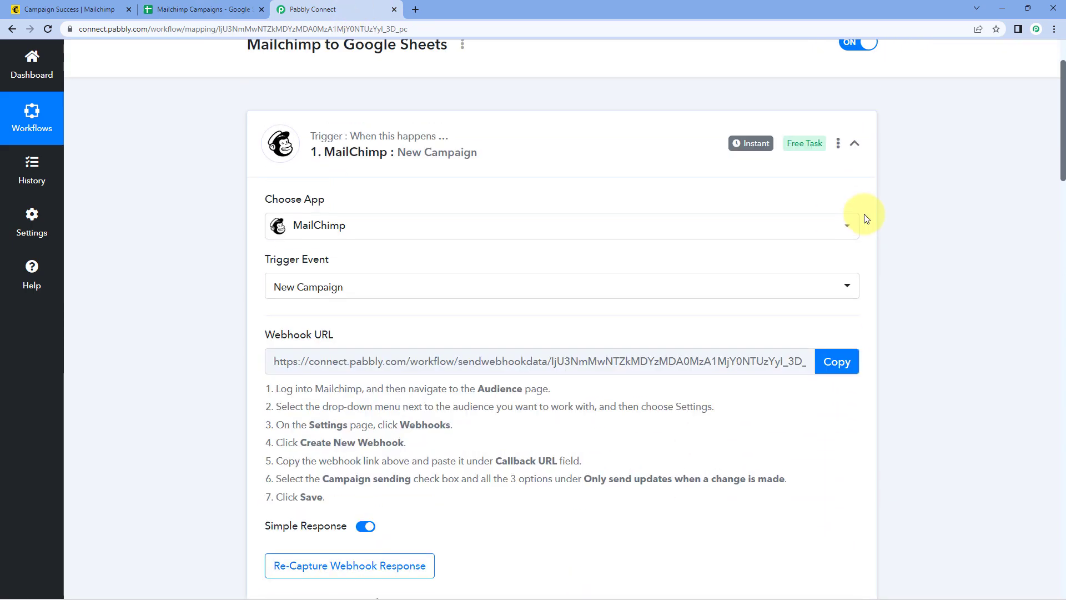
click(855, 235)
click(856, 360)
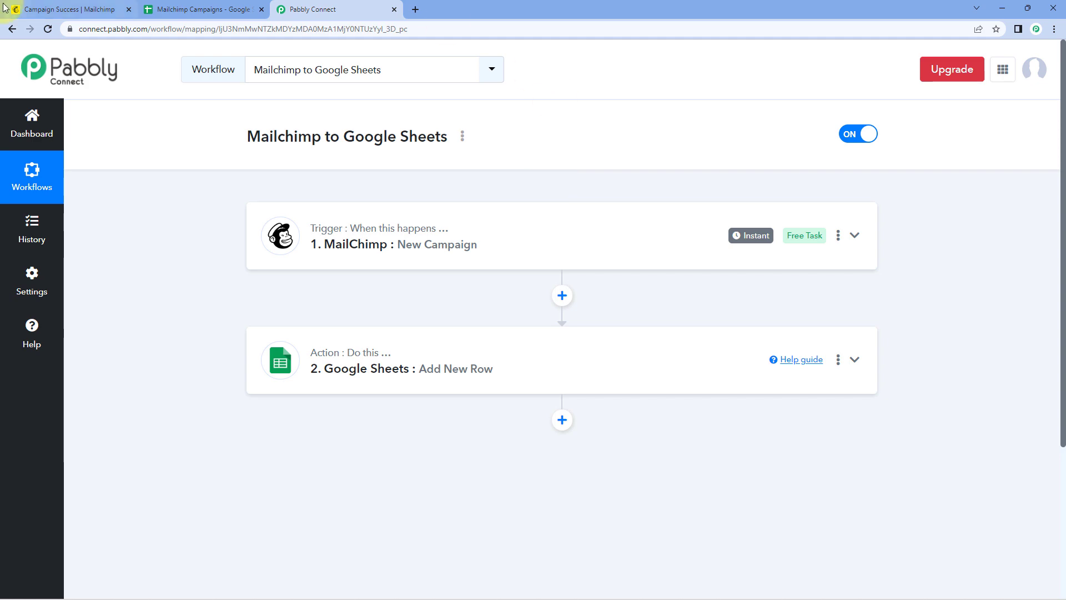
Switch to Mailchimp and create a new regular email campaign from the list of all campaigns
click(61, 9)
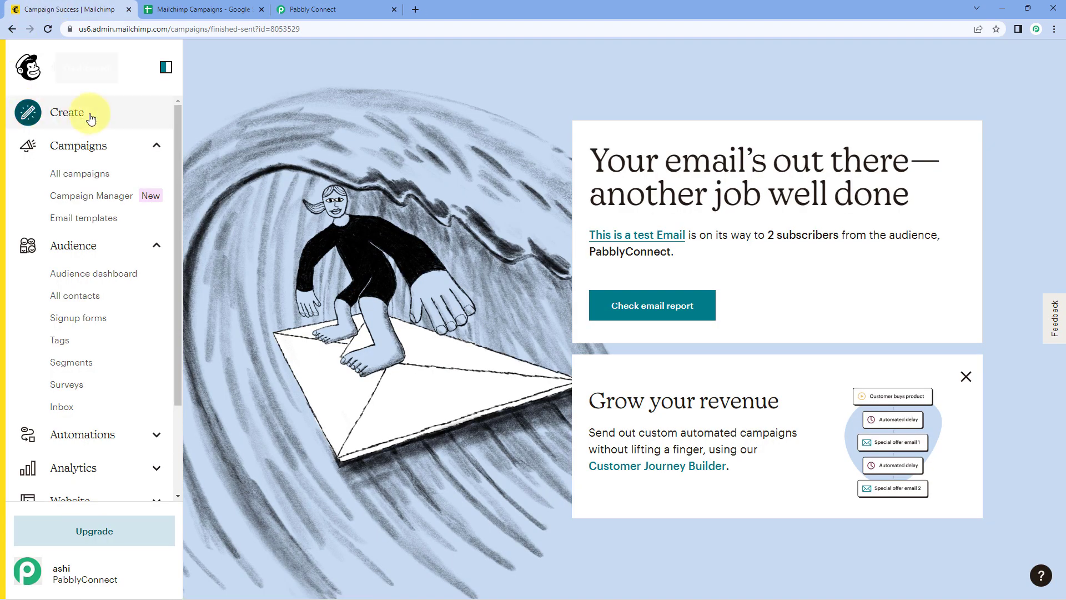
click(88, 173)
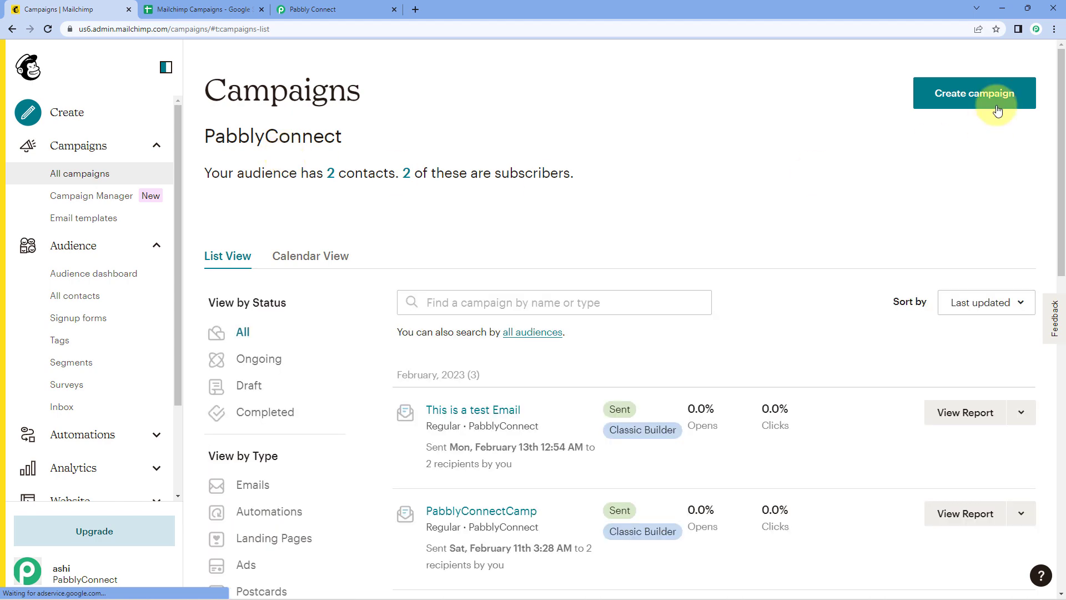
click(997, 108)
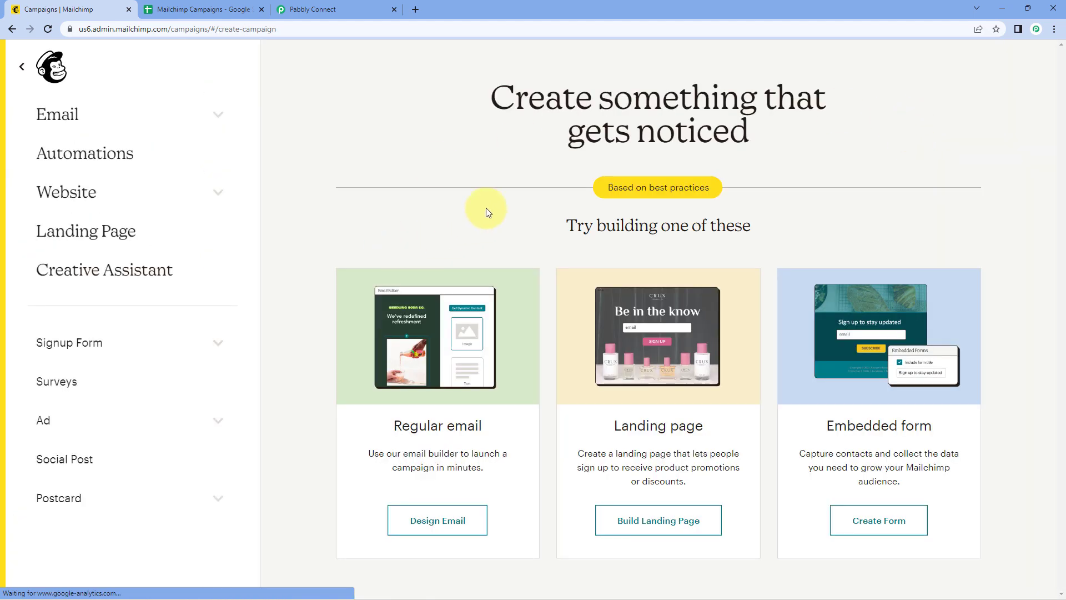
click(442, 518)
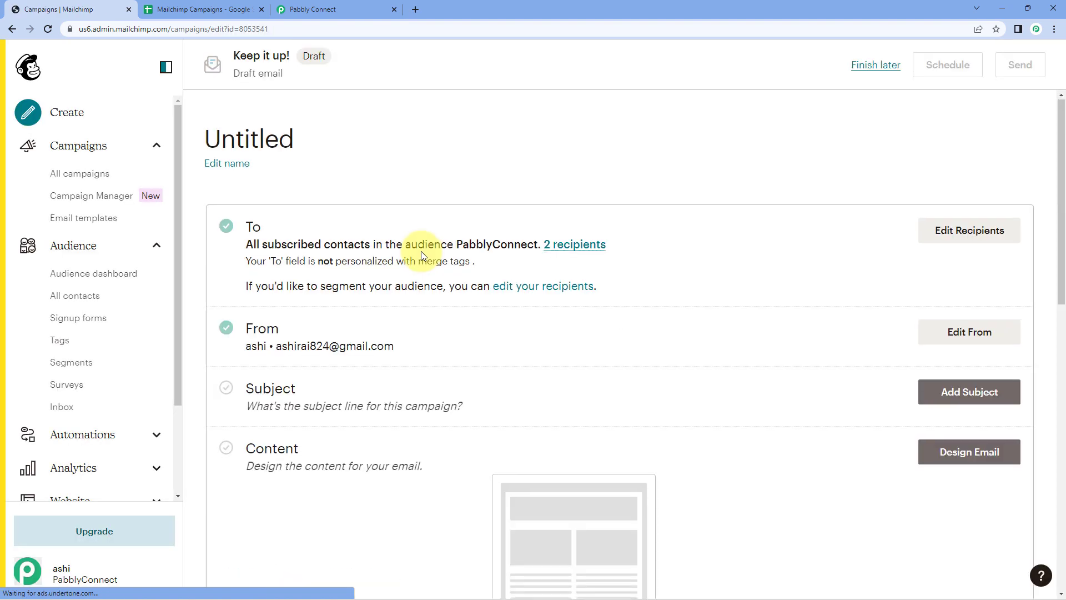
Set the new campaign's subject line to "Real-Time Test", accepting the suggested hyphen correction
scroll(702, 337, down, 3)
click(973, 226)
click(341, 303)
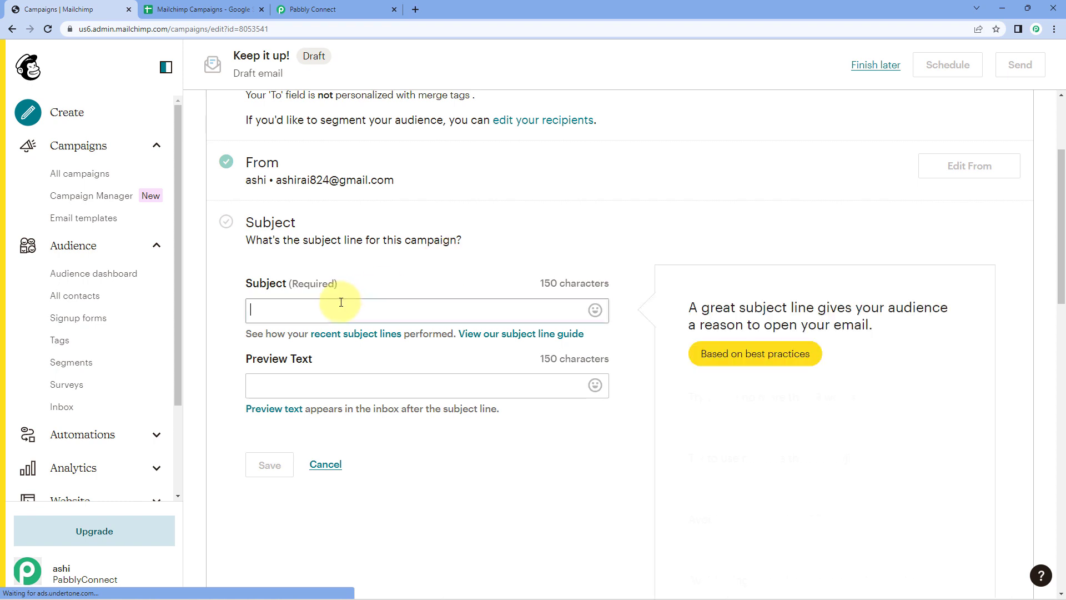
text(Rea)
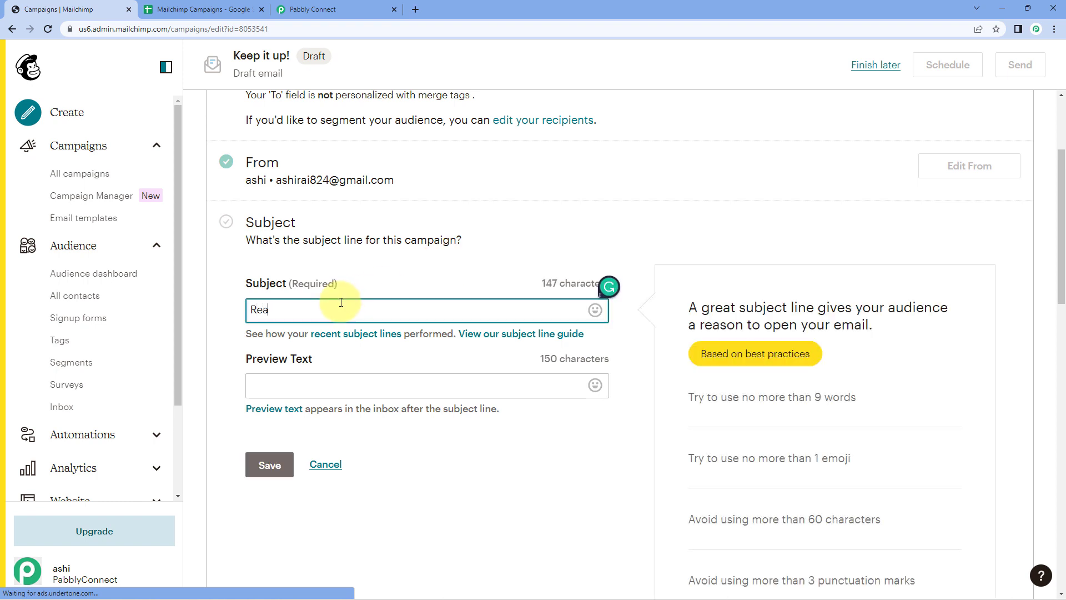
text(l - TI)
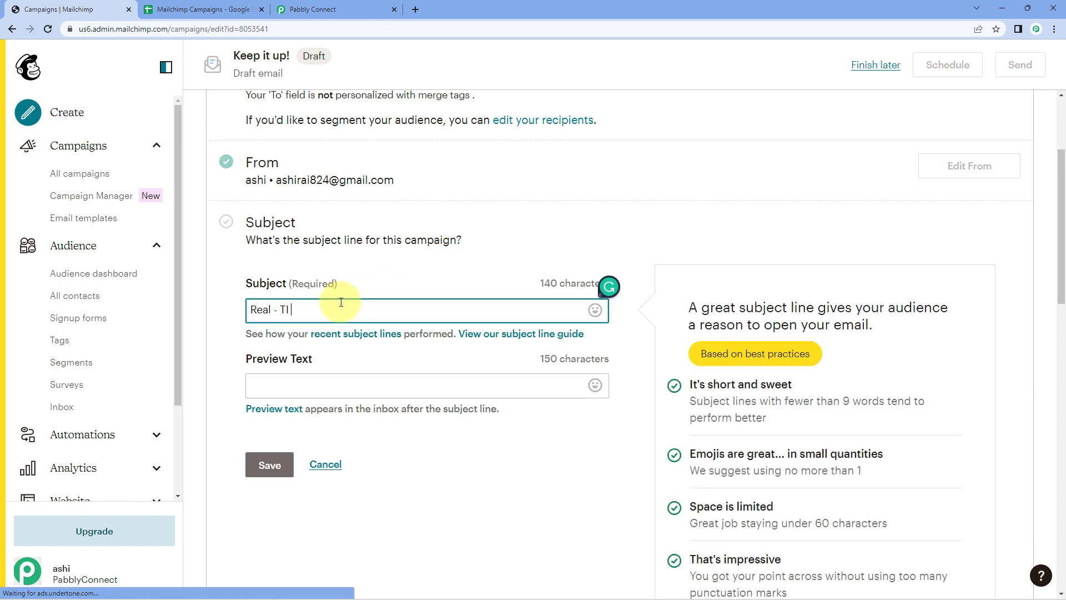
text(me Test)
mouse_move(289, 309)
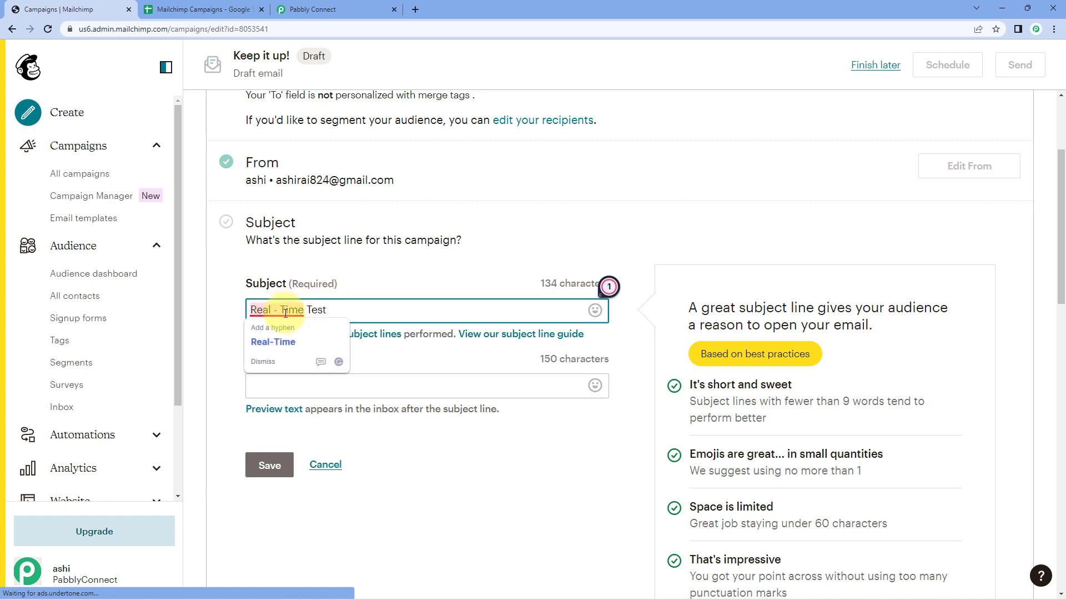
click(284, 343)
Set the campaign's preview text to "Real-Time Test" and save the subject section
click(290, 388)
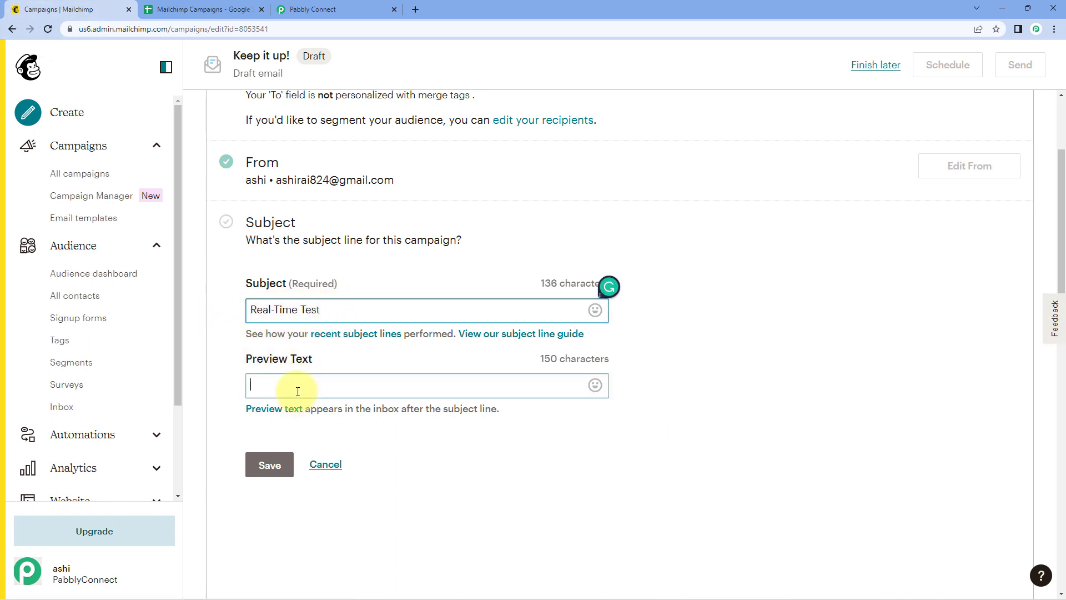
text(Real-Time Test)
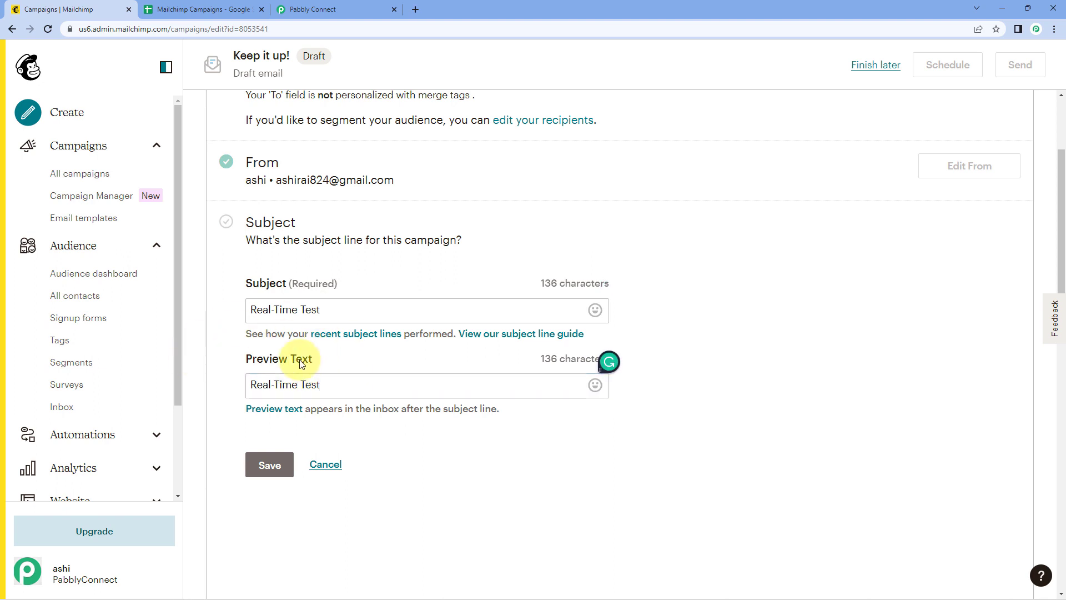
click(274, 466)
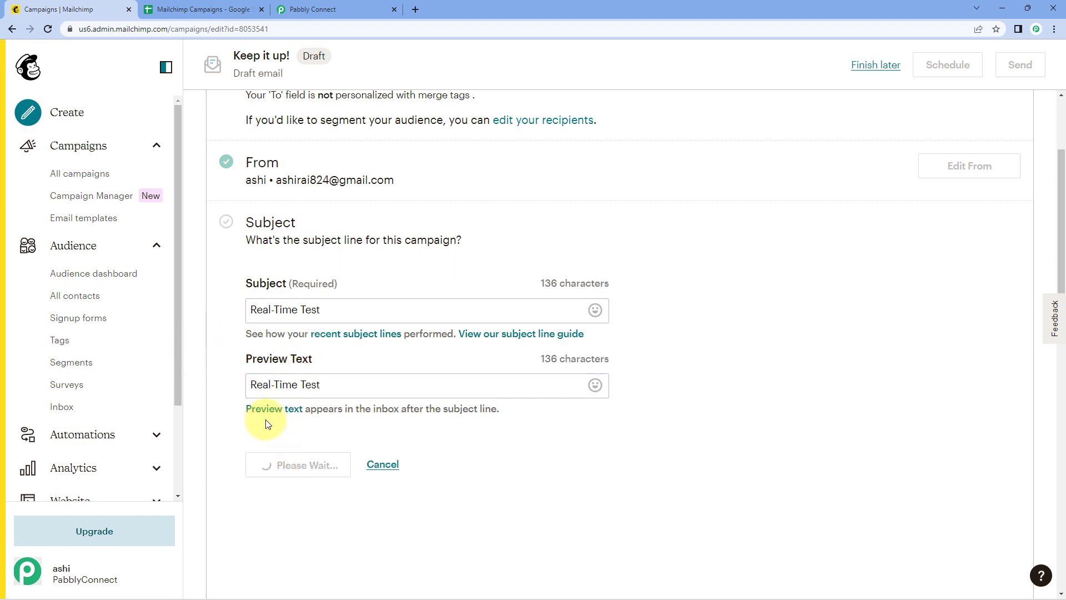
Start designing the campaign's email content with the text-only template from the Basic group
click(972, 302)
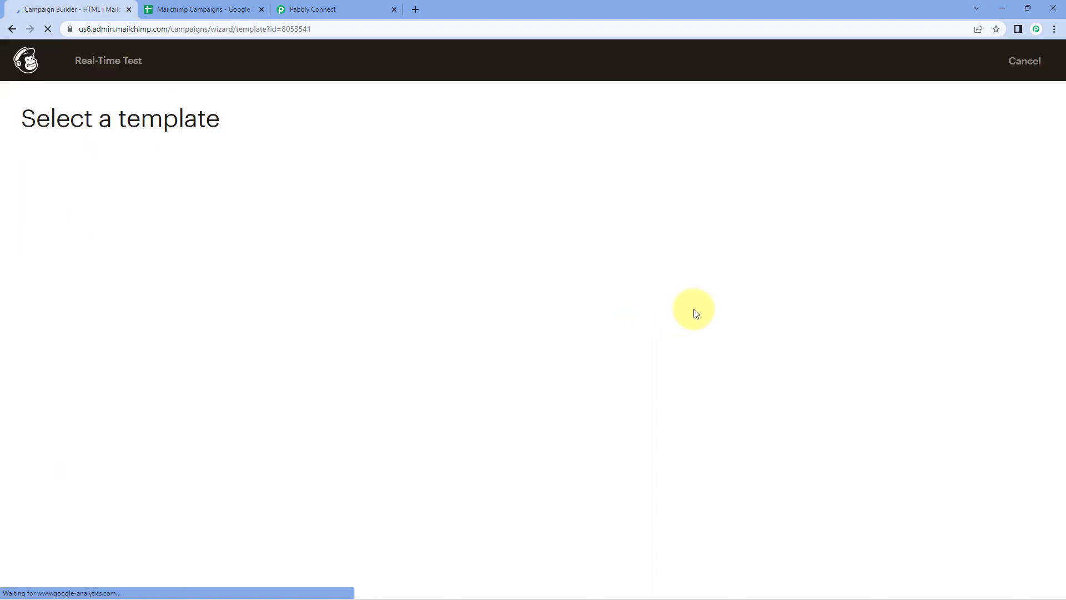
scroll(683, 307, down, 7)
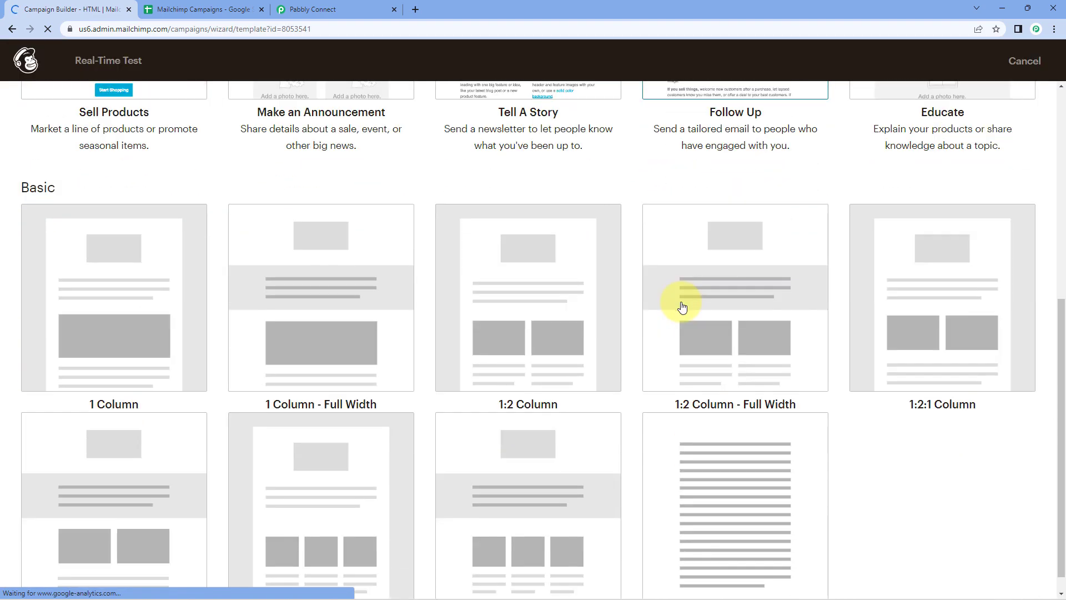
click(727, 459)
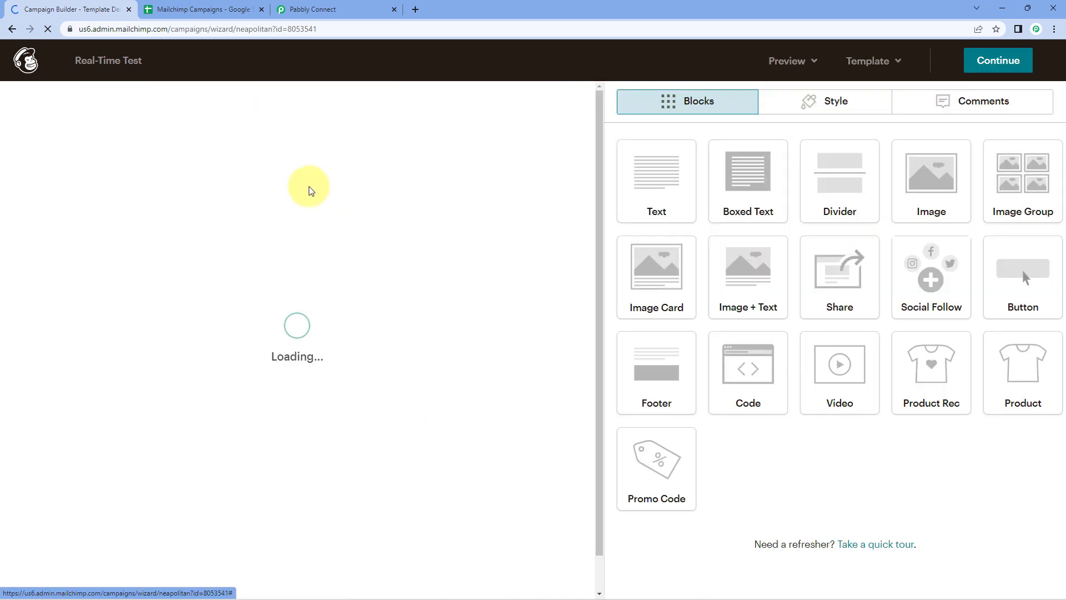
Replace the body text with three paragraphs: "Hello,", "We are testing this automation in real-time." and "Thank You"
click(369, 171)
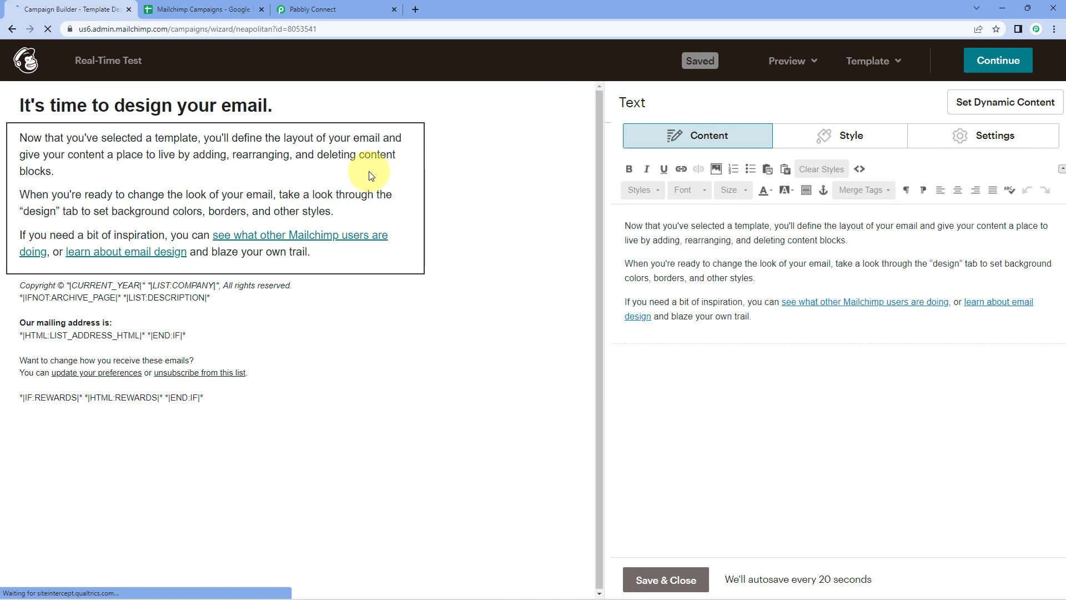
drag(822, 331, 586, 201)
text(Hello,)
key(Return)
text(We)
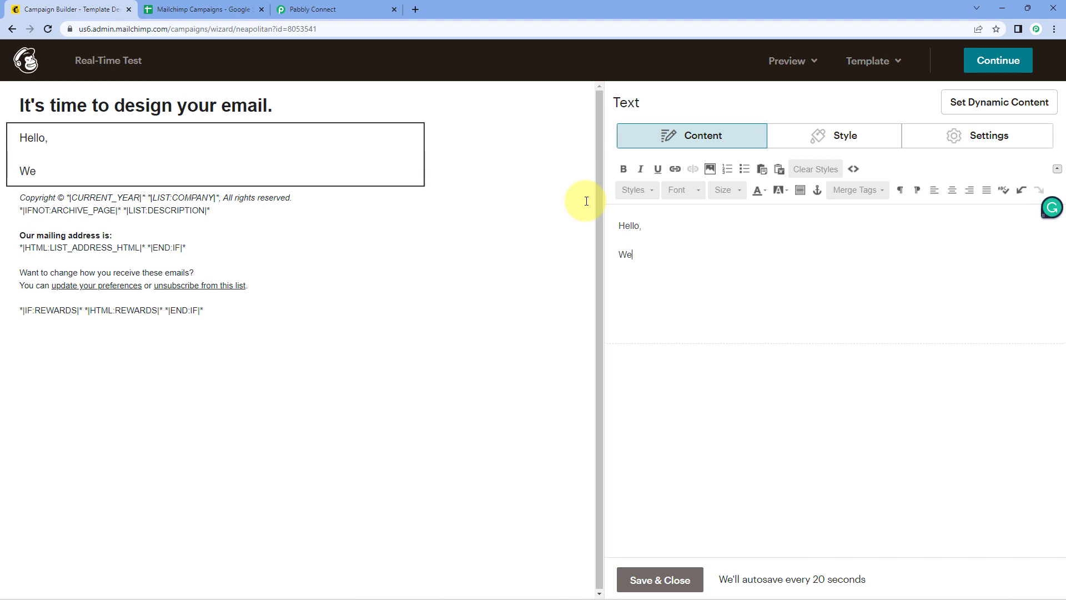
text( are testing this automation in real-time.)
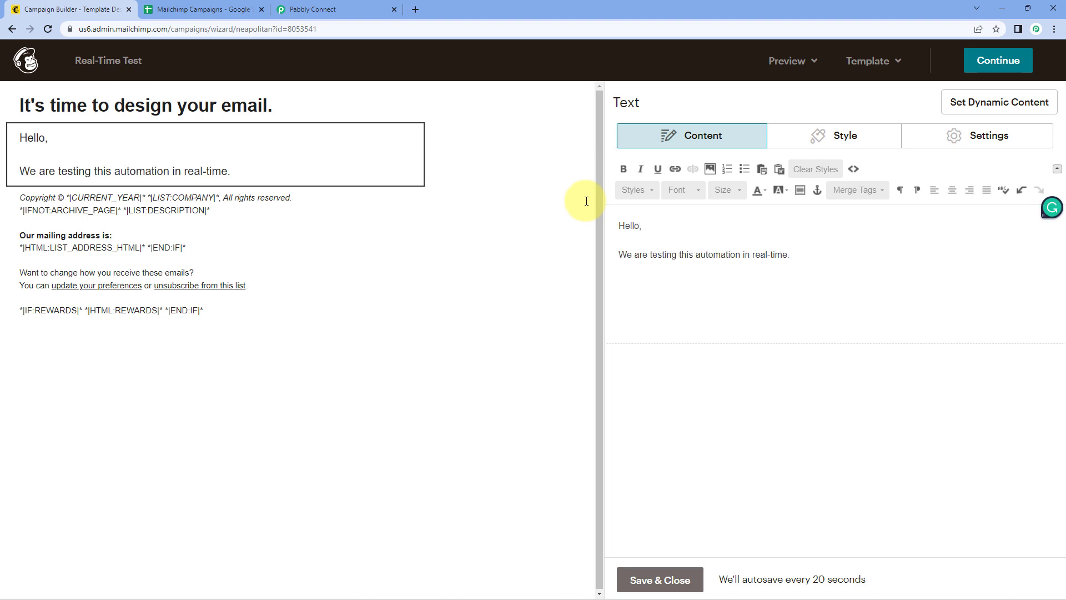
key(Return)
text(Thank Yoy)
key(BackSpace)
text(u)
Delete the footer block and replace the email heading with "We are testing this automation workflow."
click(403, 240)
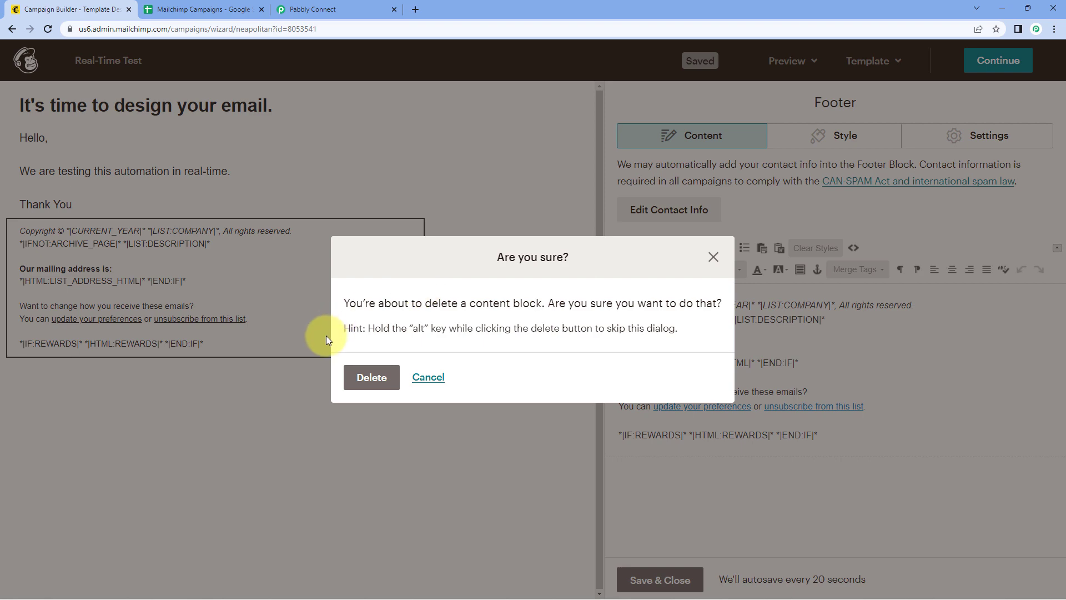
click(361, 380)
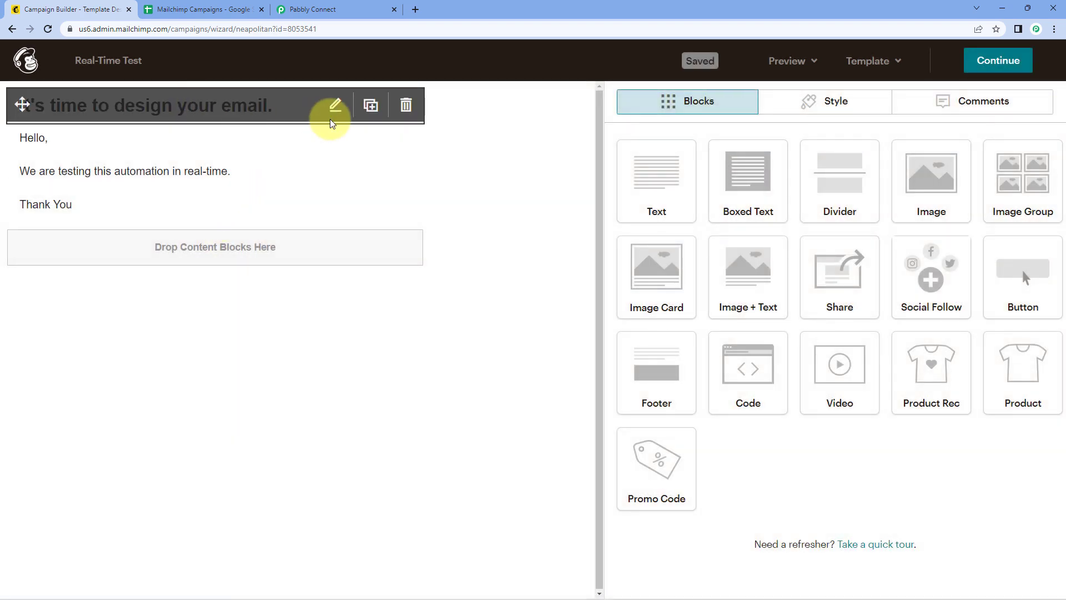
click(330, 119)
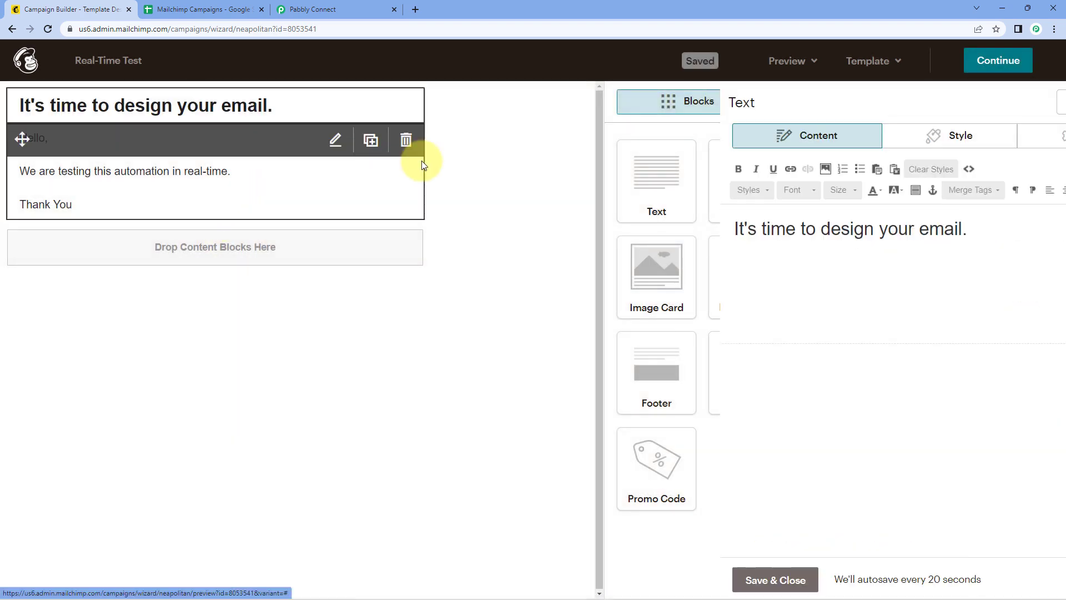
key(ctrl+a)
text(We are testing this automation workflow.)
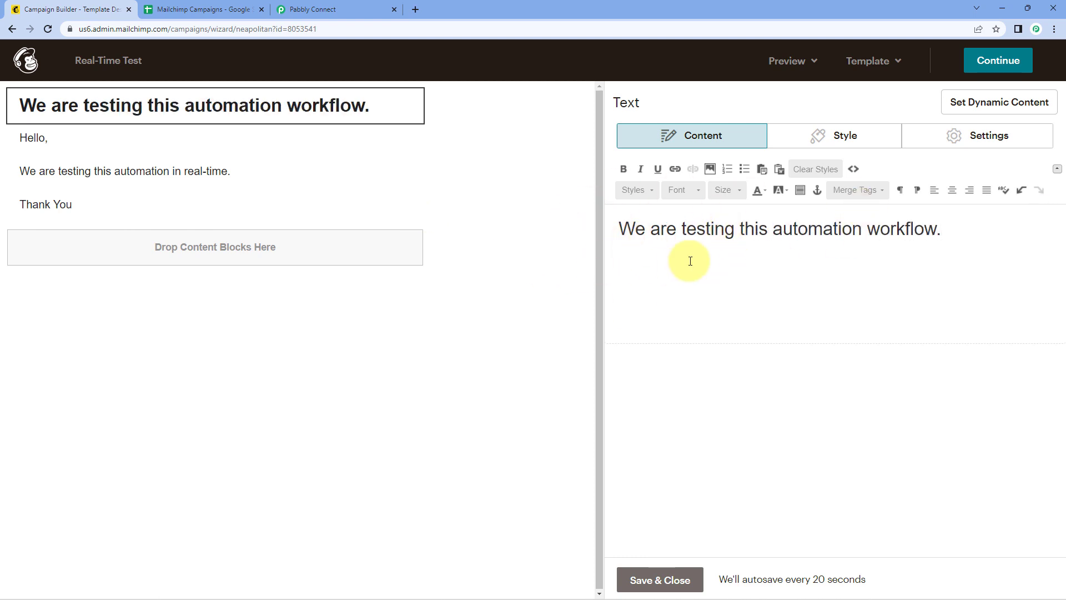
Finish the email design and send the Real-Time Test campaign immediately to the PabblyConnect audience
click(1016, 69)
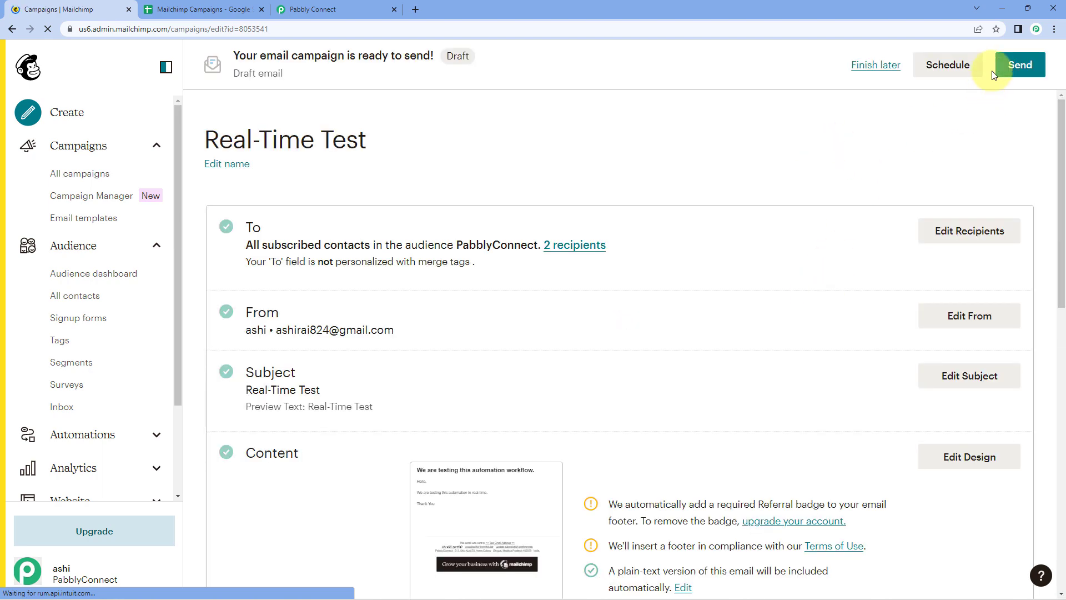
click(1022, 65)
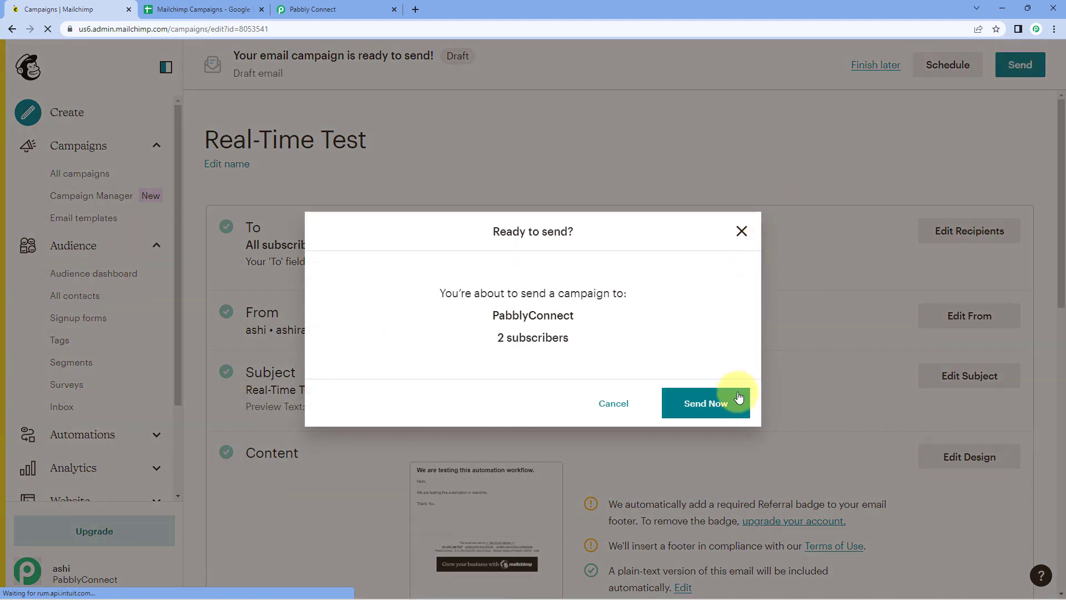
click(738, 397)
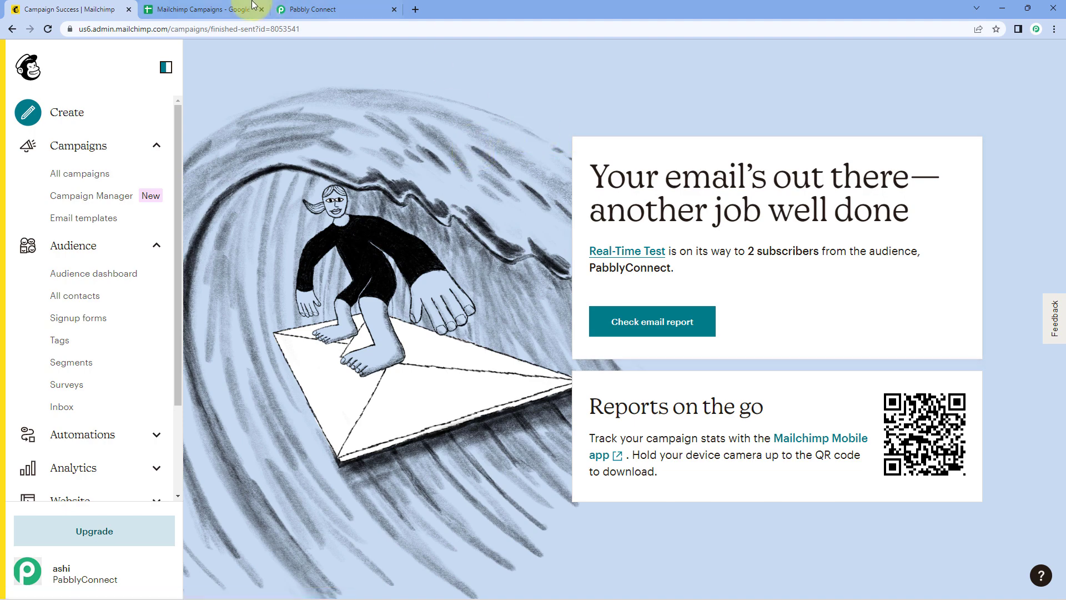
Check the Real-Time Test row's subject line, status and list ID in the Mailchimp Campaigns spreadsheet, and return to the Pabbly Connect workflow
click(206, 10)
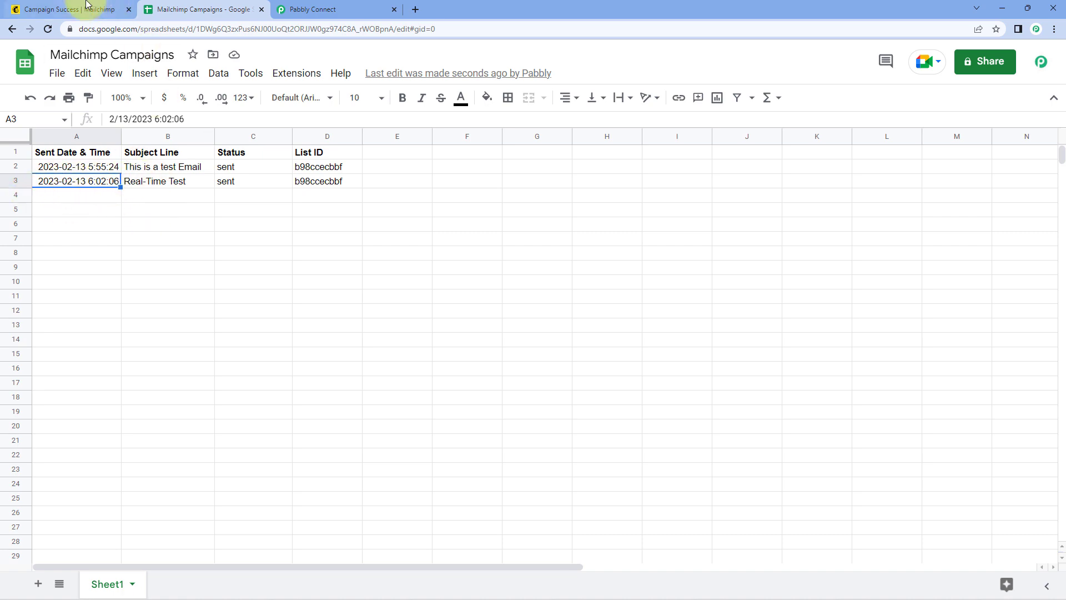
click(70, 10)
click(206, 10)
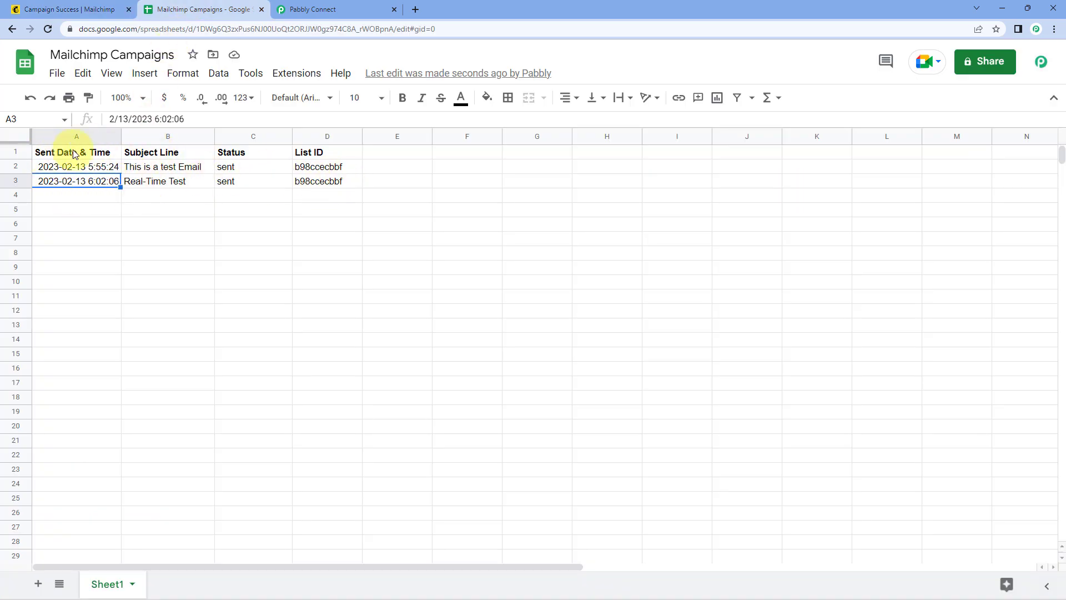
click(189, 181)
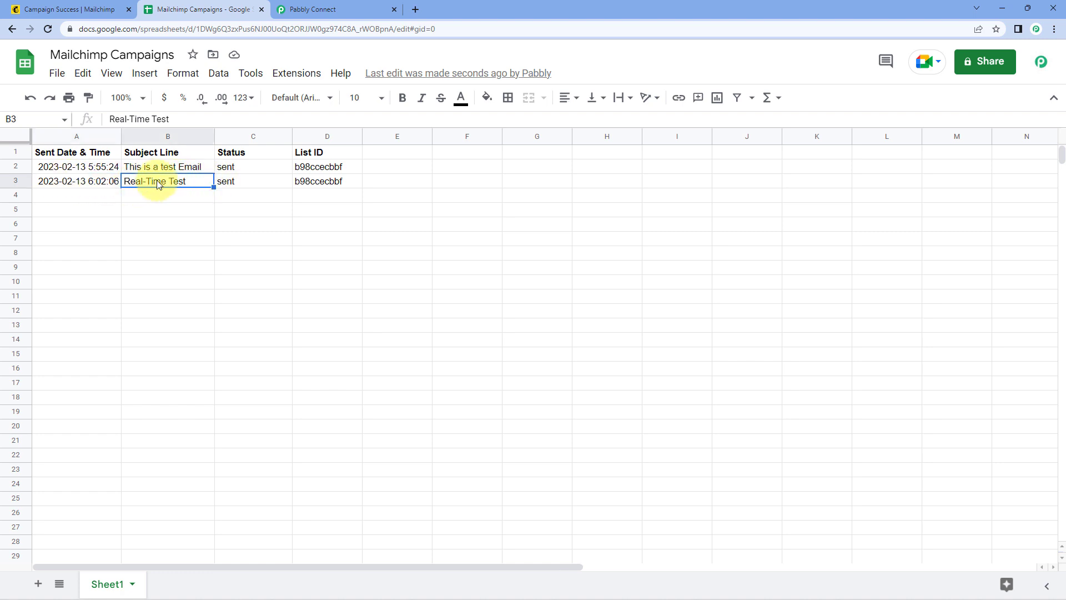
click(244, 180)
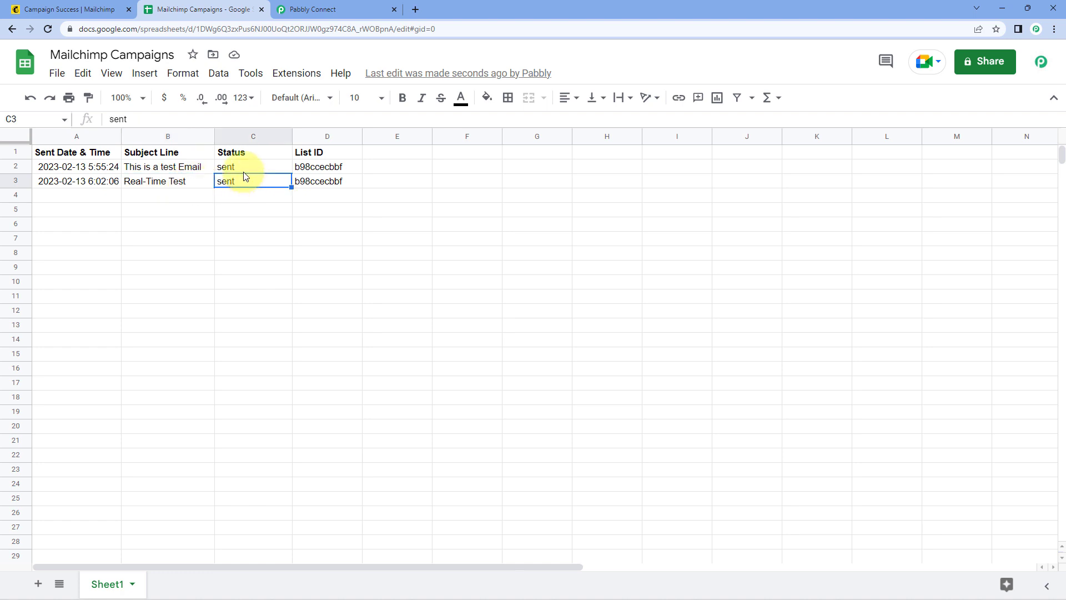
click(320, 184)
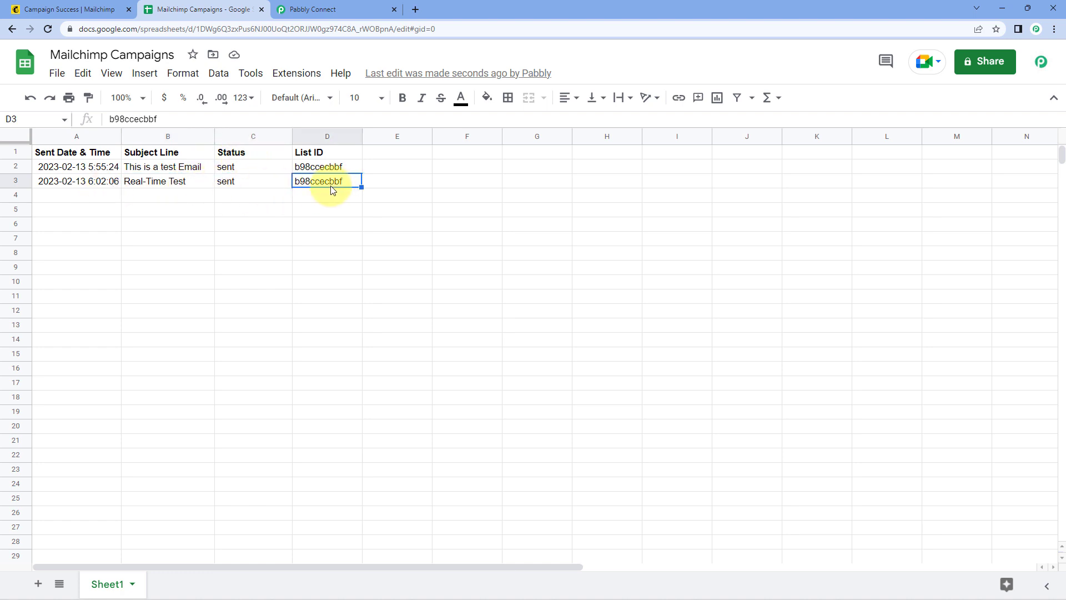
click(113, 198)
click(341, 5)
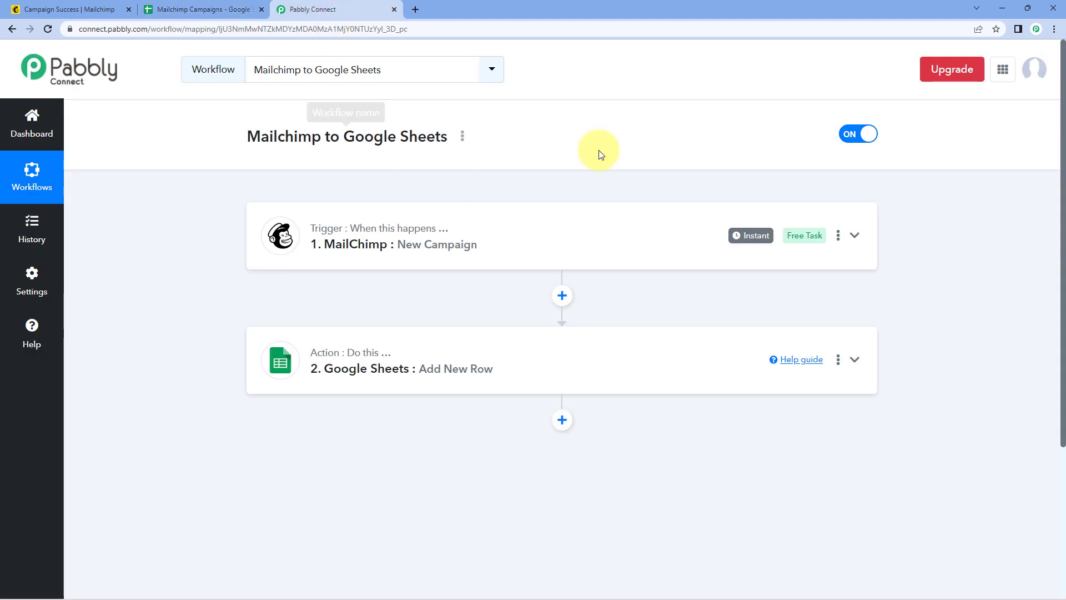